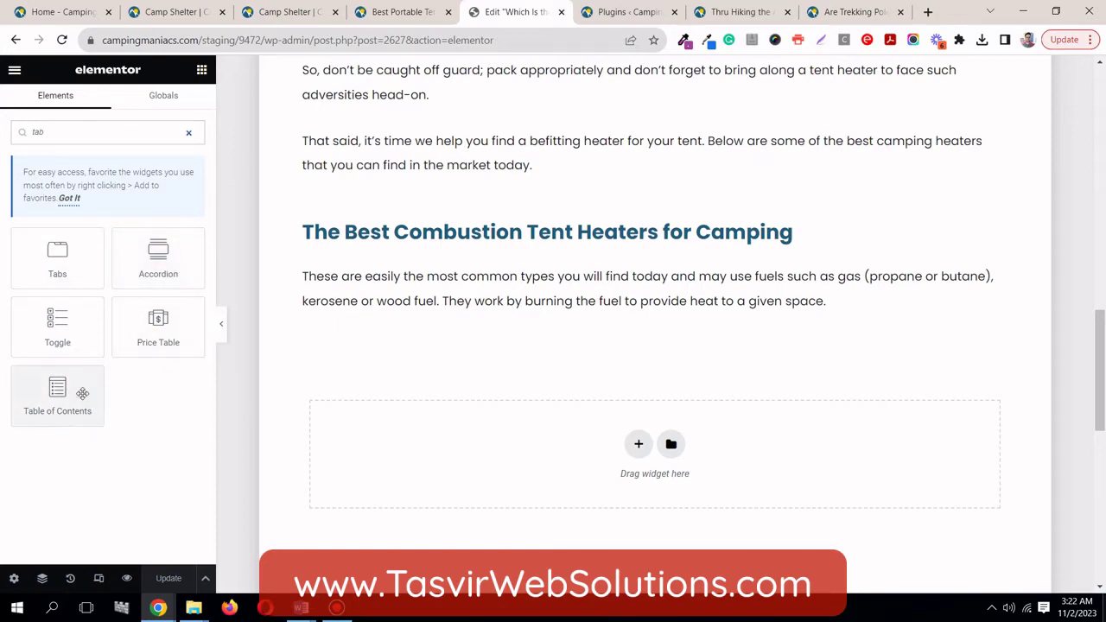
{"action": "scroll", "coordinate": [494, 344], "scroll_direction": "up", "scroll_amount": 2}
{"action": "scroll", "coordinate": [494, 344], "scroll_direction": "up", "scroll_amount": 3}
{"action": "scroll", "coordinate": [494, 344], "scroll_direction": "down", "scroll_amount": 5}
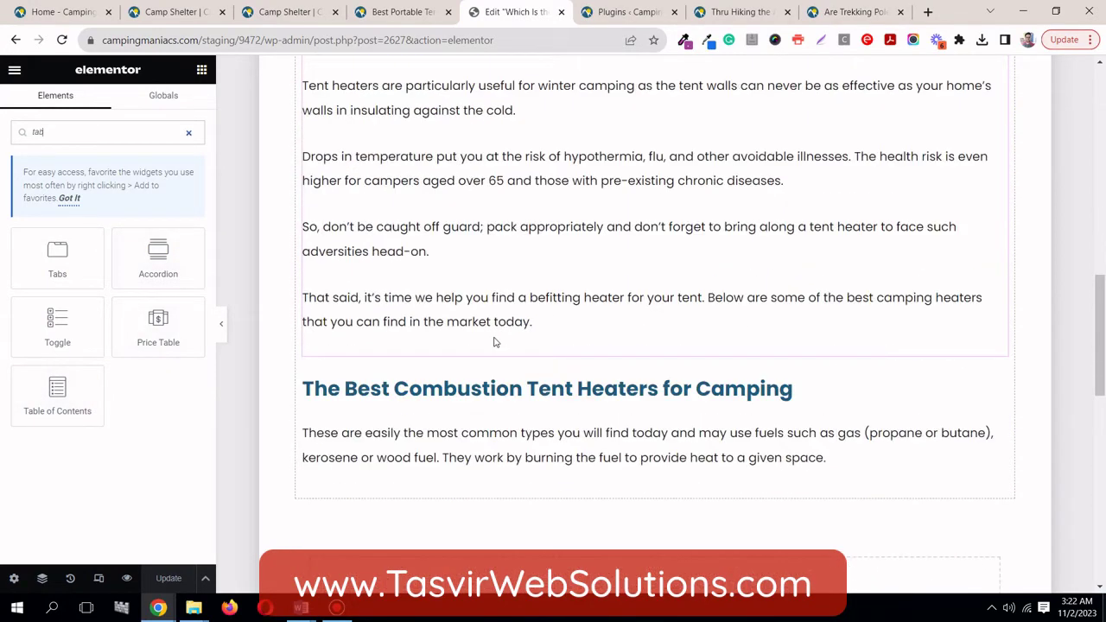
{"action": "scroll", "coordinate": [494, 344], "scroll_direction": "up", "scroll_amount": 2}
{"action": "scroll", "coordinate": [543, 358], "scroll_direction": "up", "scroll_amount": 4}
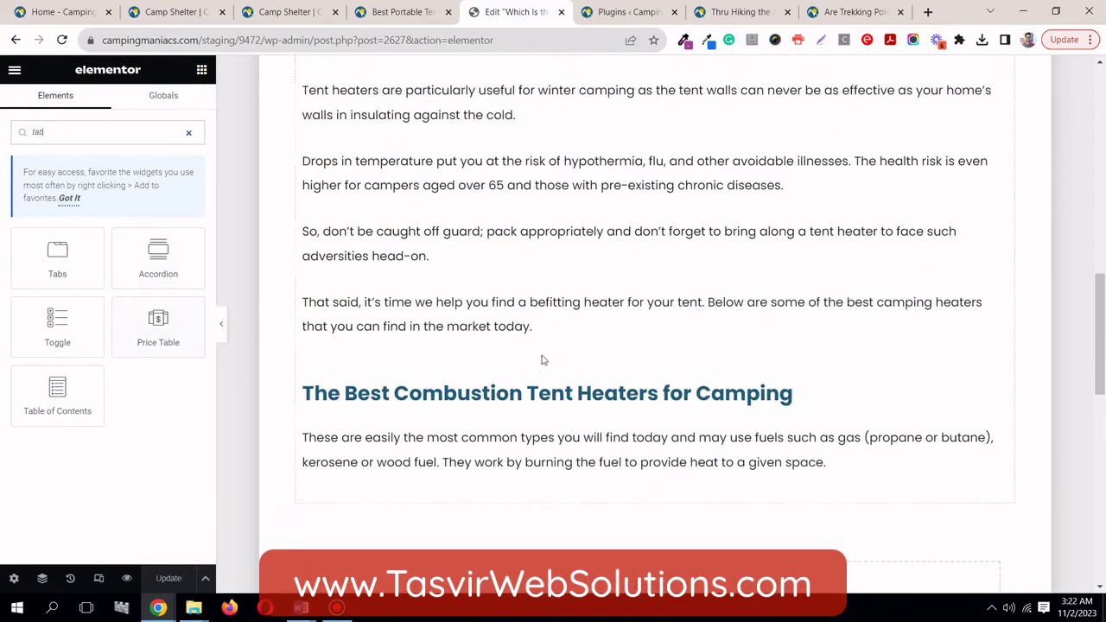
{"action": "scroll", "coordinate": [543, 358], "scroll_direction": "up", "scroll_amount": 4}
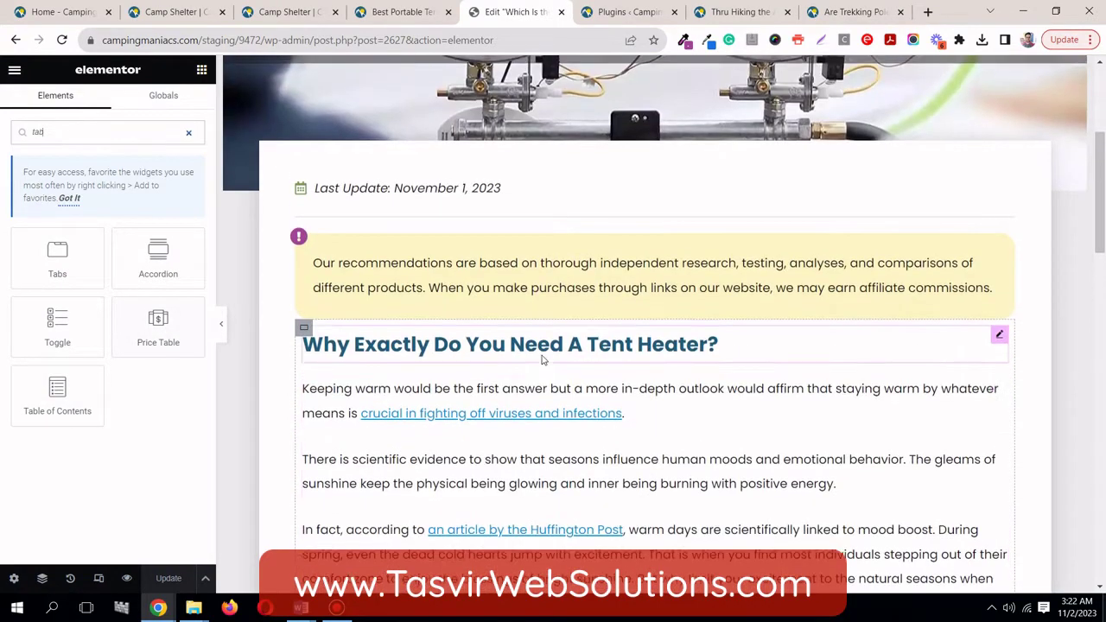
{"action": "scroll", "coordinate": [543, 467], "scroll_direction": "down", "scroll_amount": 6}
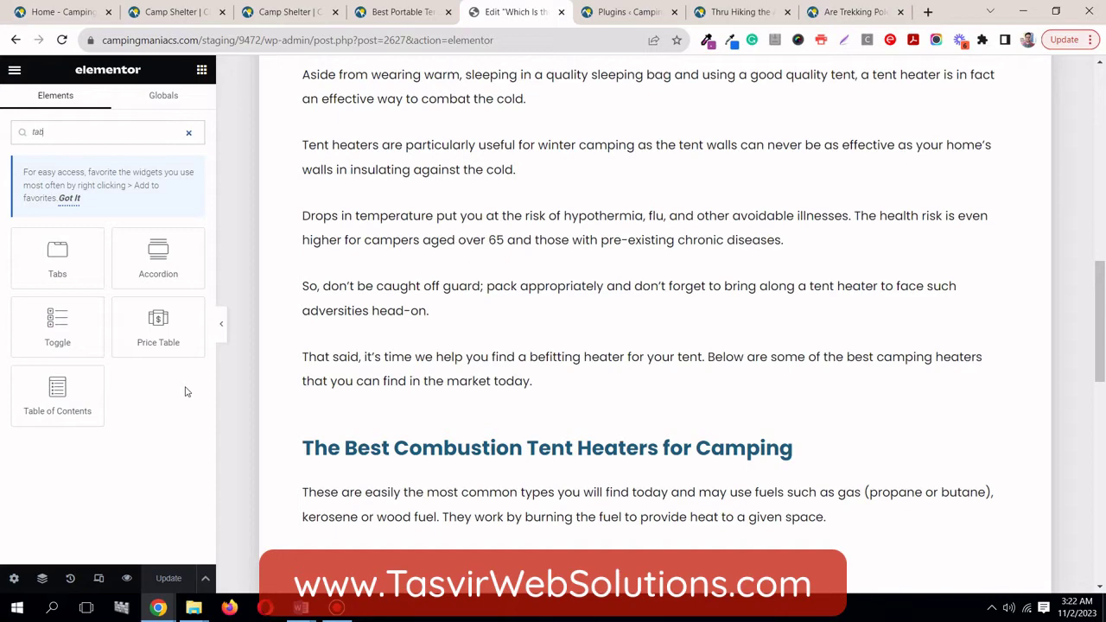
Step: Activate the Essential Addons for Elementor plugin in the site's installed plugins list
{"action": "left_click", "coordinate": [605, 12]}
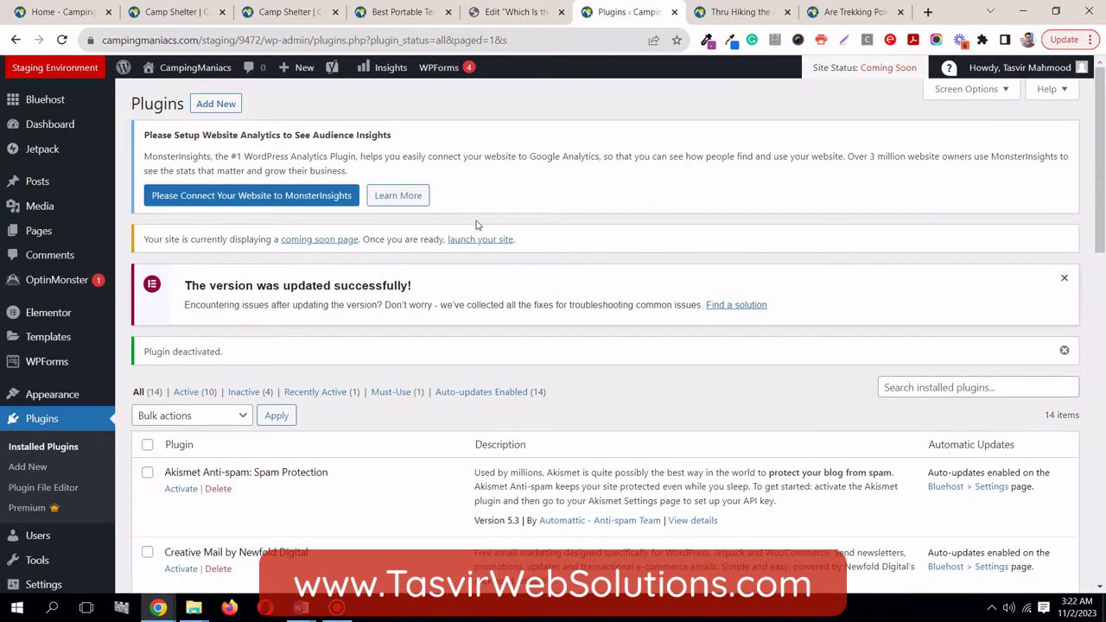
{"action": "scroll", "coordinate": [476, 221], "scroll_direction": "down", "scroll_amount": 5}
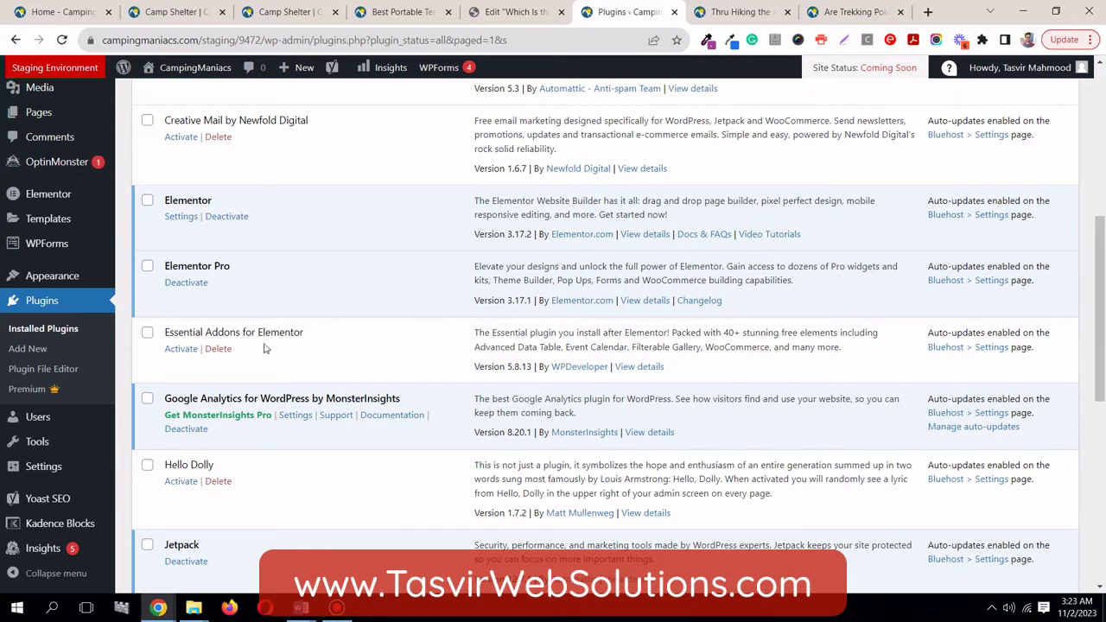
{"action": "left_click", "coordinate": [181, 349]}
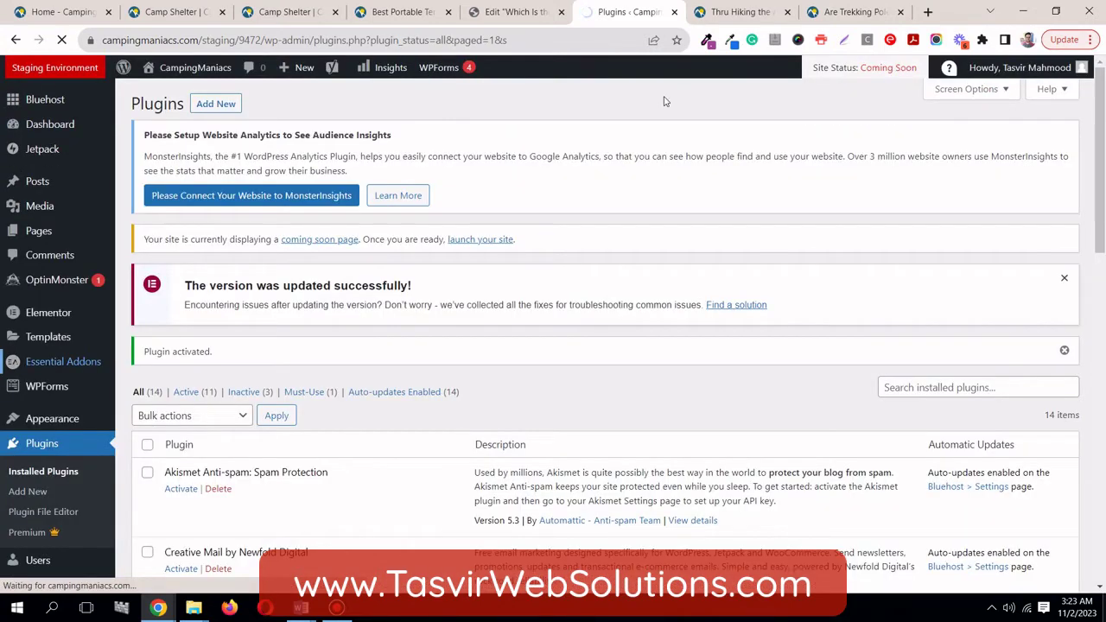
Step: Check the Data Table switch among the dynamic content elements in the Essential Addons settings
{"action": "scroll", "coordinate": [434, 162], "scroll_direction": "down", "scroll_amount": 2}
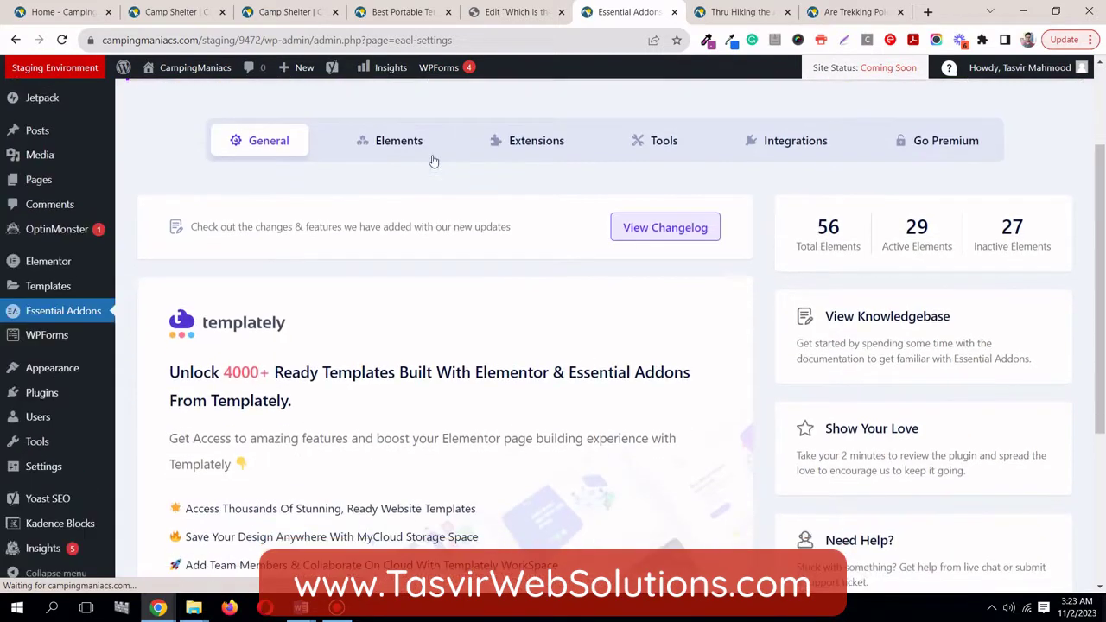
{"action": "left_click", "coordinate": [399, 147]}
{"action": "scroll", "coordinate": [1030, 348], "scroll_direction": "down", "scroll_amount": 3}
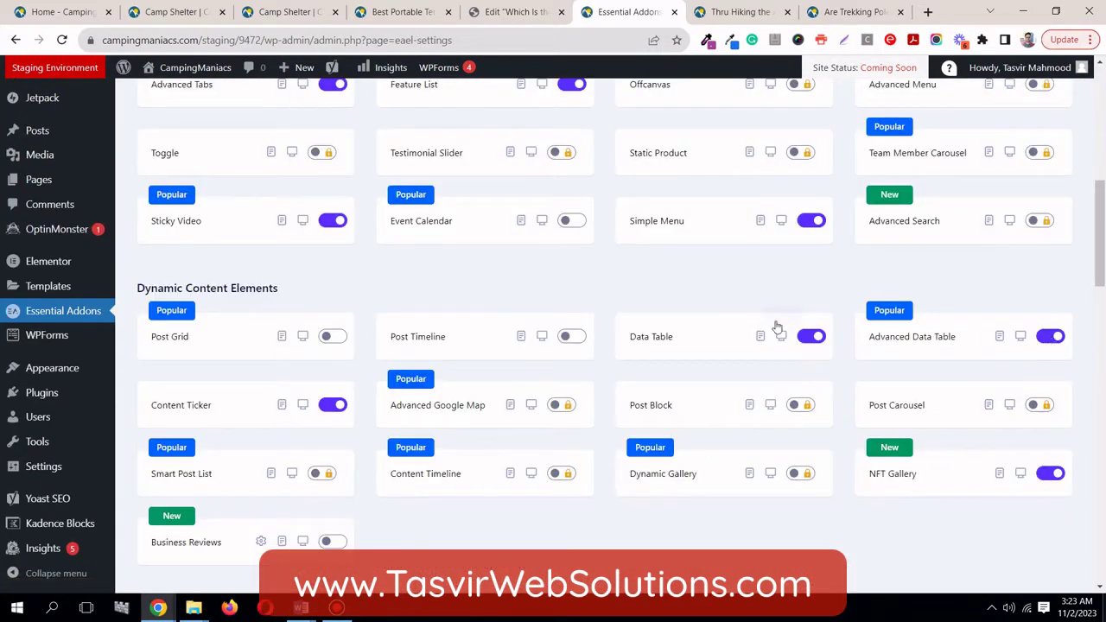
{"action": "left_click", "coordinate": [811, 336]}
Step: Find the Data Table widget in the post's Elementor editor and place it below the paragraph introducing combustion tent heaters
{"action": "key", "text": "ctrl+shift+Tab"}
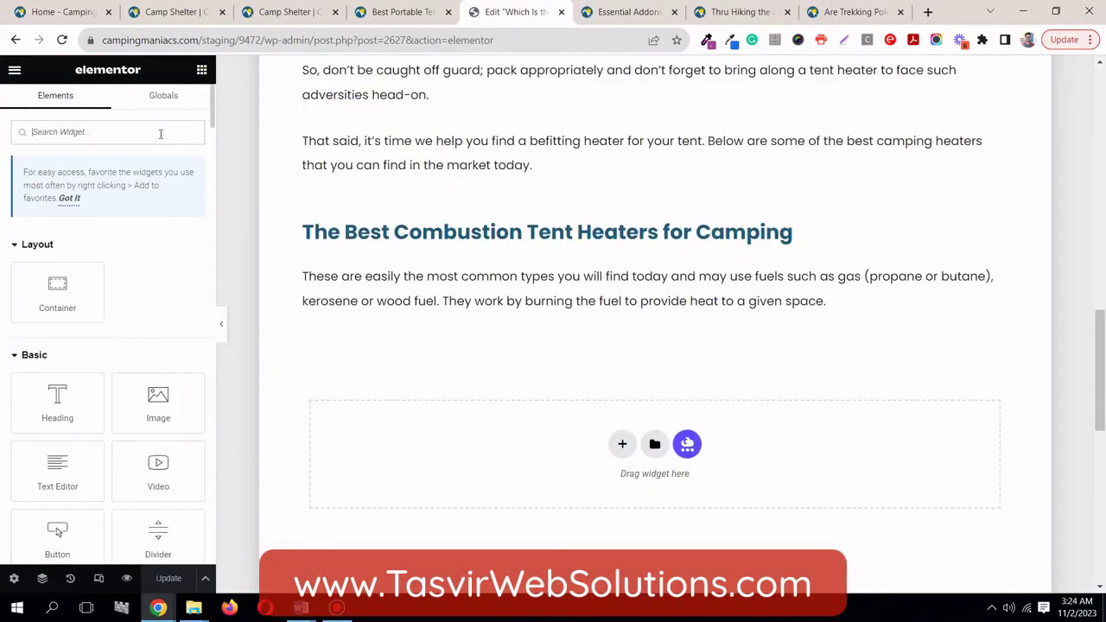
{"action": "type", "text": "tabl"}
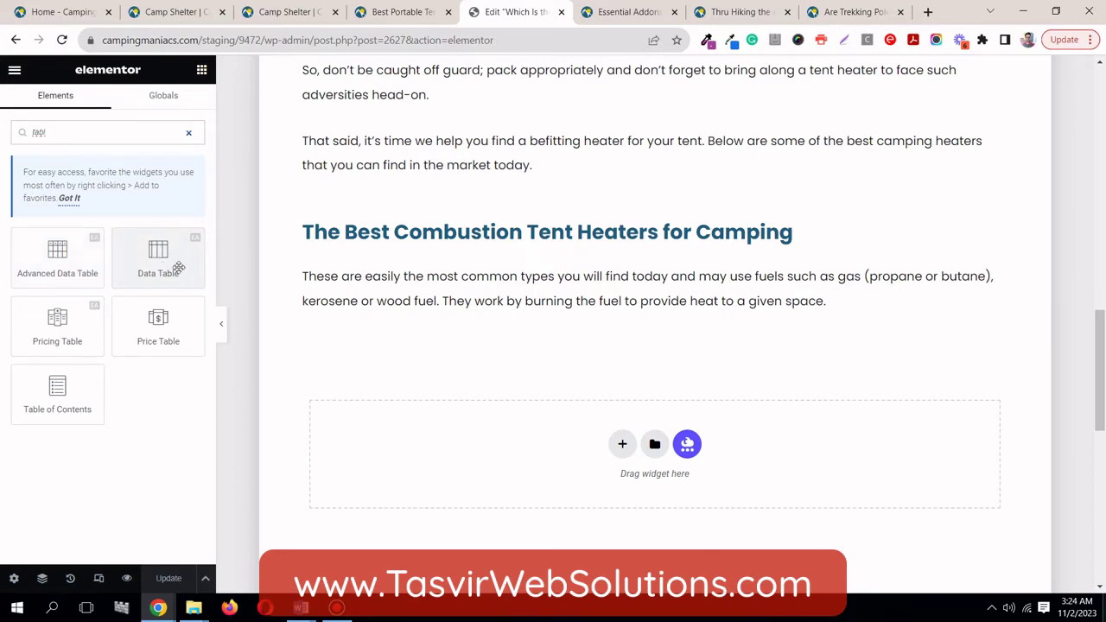
{"action": "left_click_drag", "start_coordinate": [168, 268], "coordinate": [546, 309]}
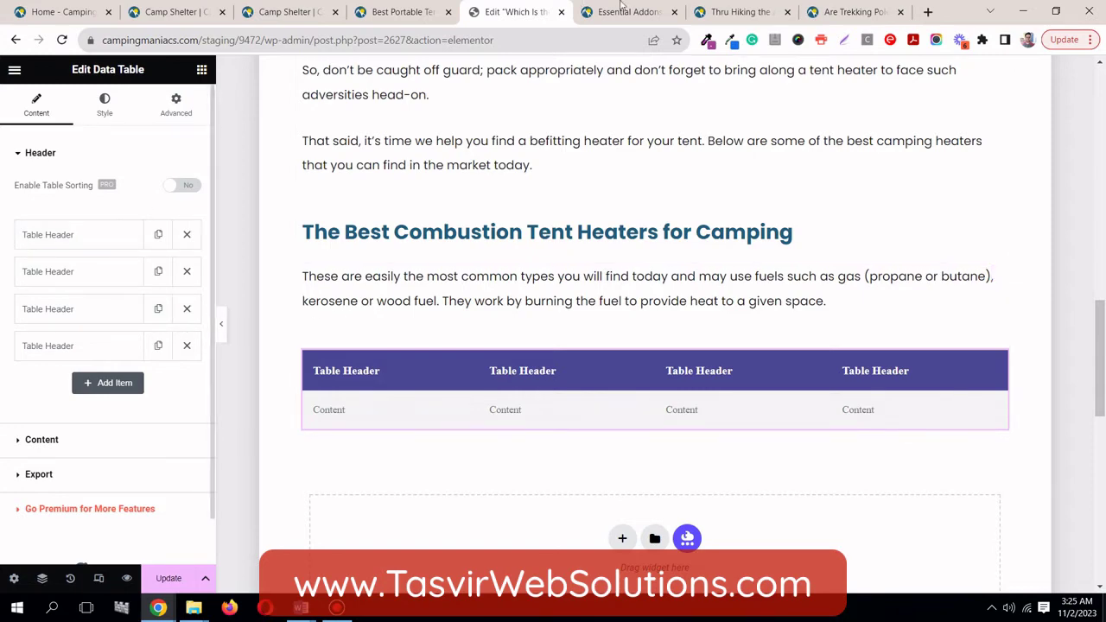
Step: Check the columns of the published heater table, then duplicate header items in the data table to make eight columns
{"action": "left_click", "coordinate": [421, 11]}
{"action": "scroll", "coordinate": [363, 190], "scroll_direction": "up", "scroll_amount": 2}
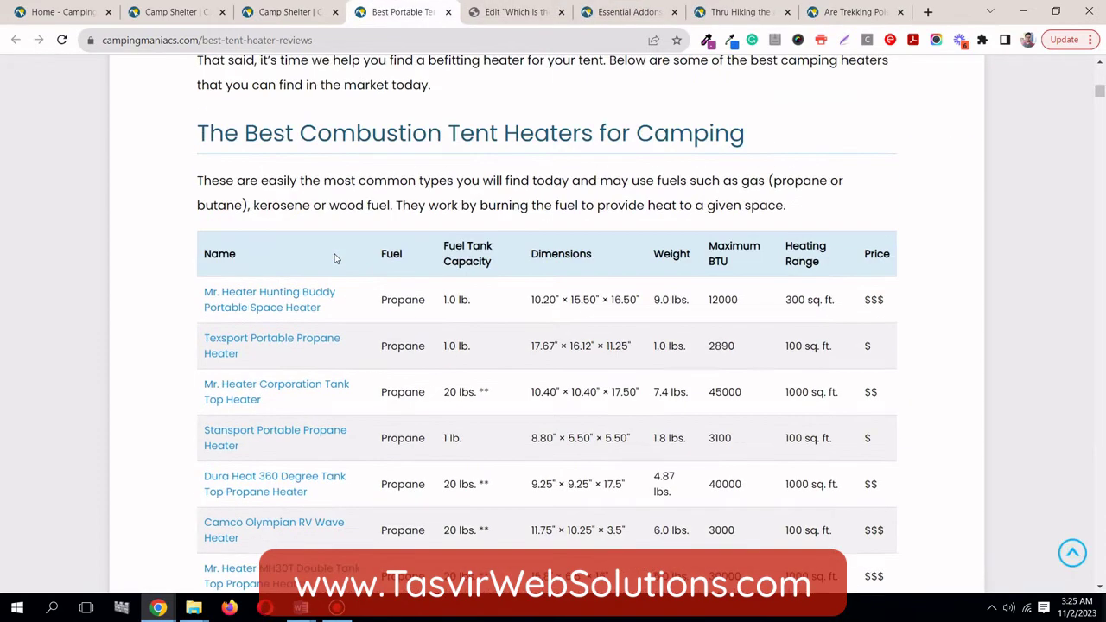
{"action": "scroll", "coordinate": [335, 260], "scroll_direction": "down", "scroll_amount": 1}
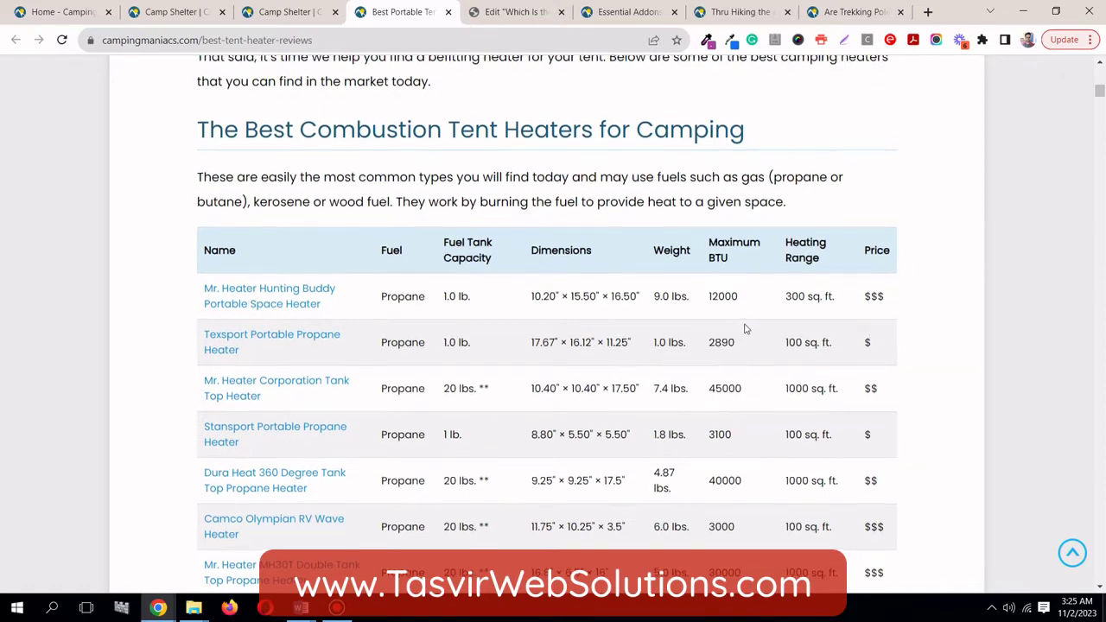
{"action": "scroll", "coordinate": [398, 301], "scroll_direction": "up", "scroll_amount": 1}
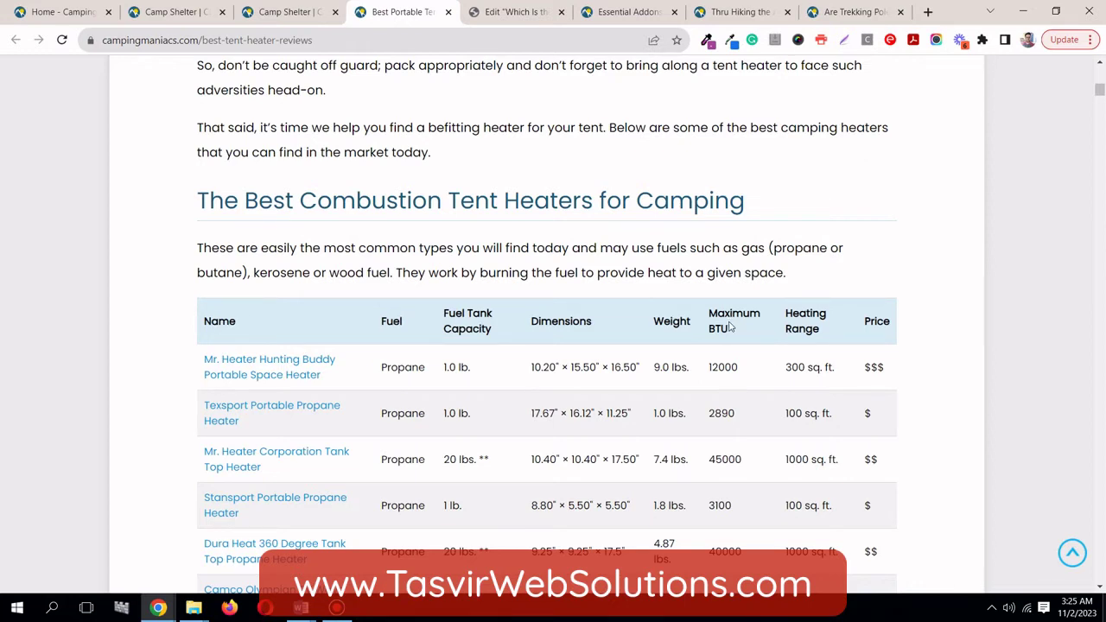
{"action": "left_click", "coordinate": [488, 10]}
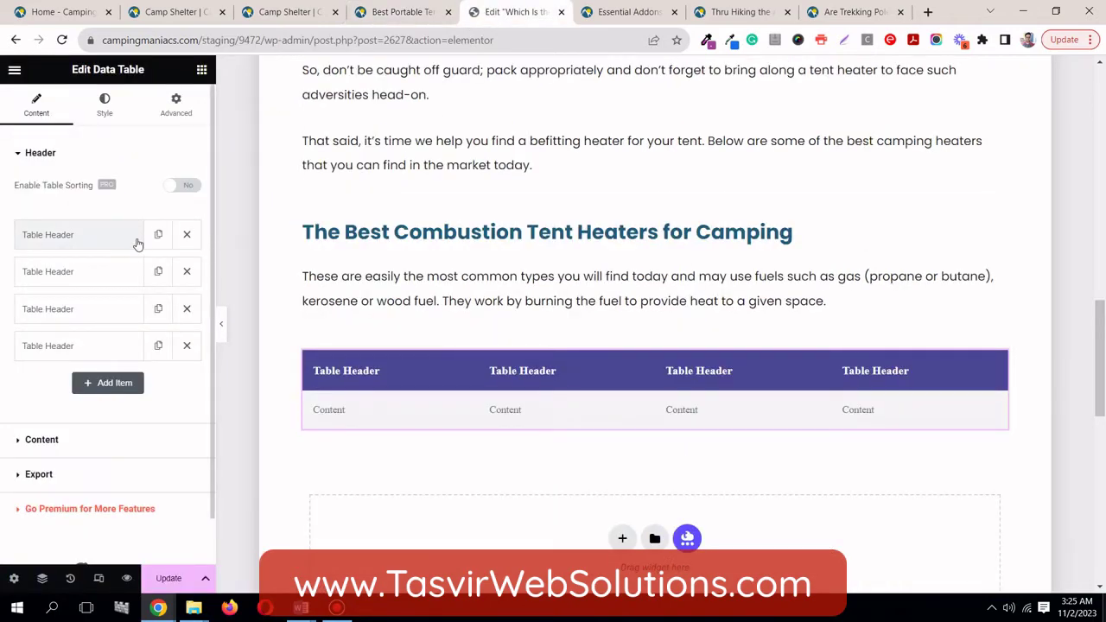
{"action": "scroll", "coordinate": [124, 338], "scroll_direction": "down", "scroll_amount": 1}
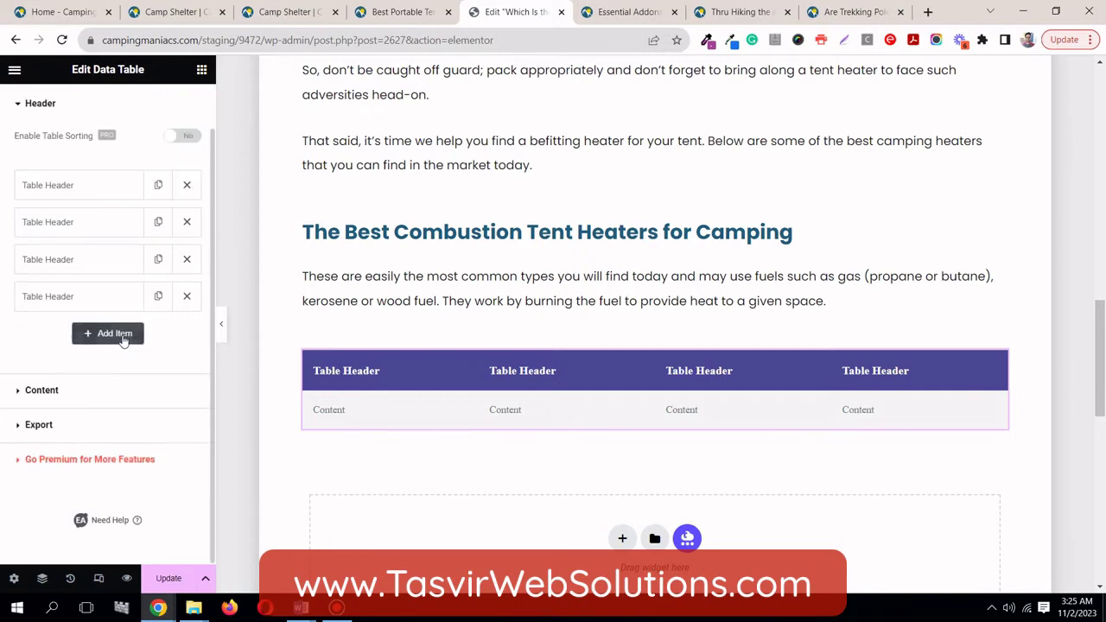
{"action": "left_click", "coordinate": [157, 297]}
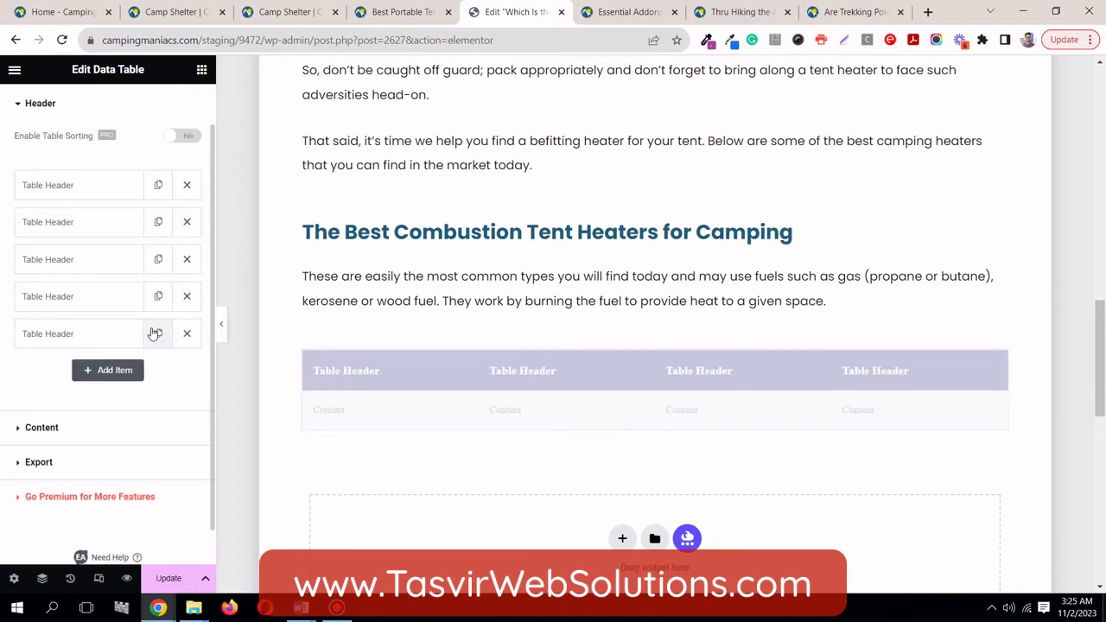
{"action": "left_click", "coordinate": [154, 333]}
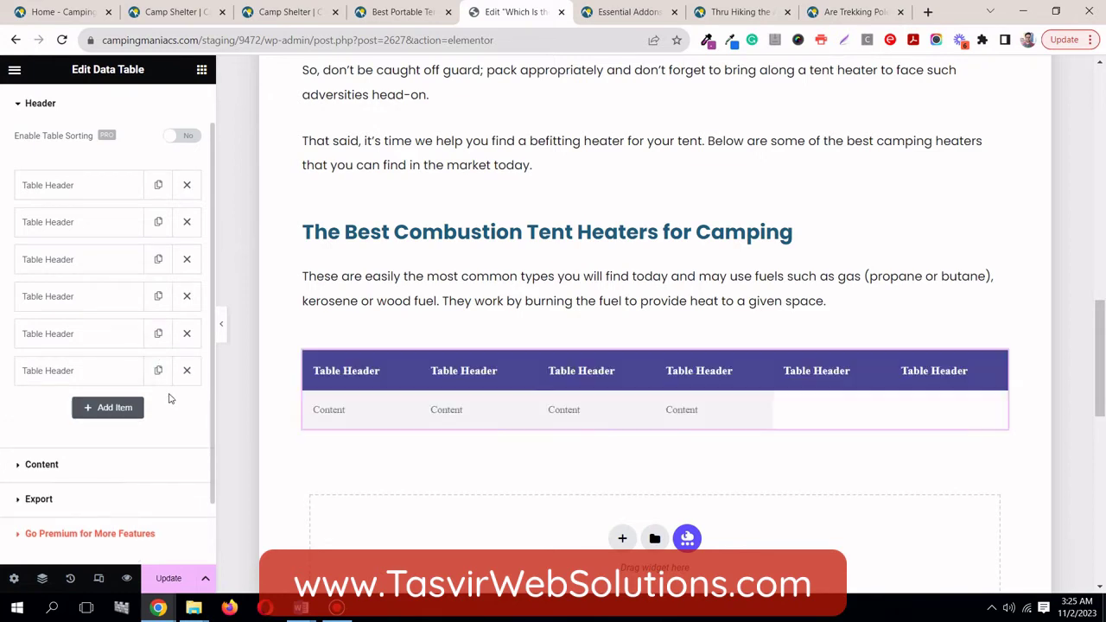
{"action": "left_click", "coordinate": [159, 371]}
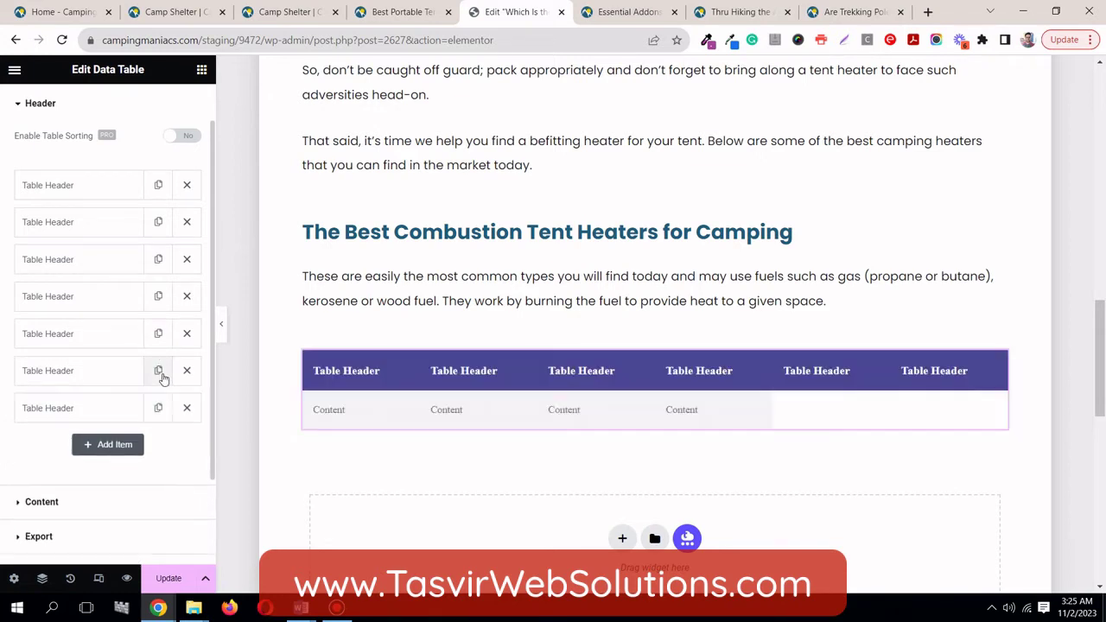
{"action": "left_click", "coordinate": [161, 403]}
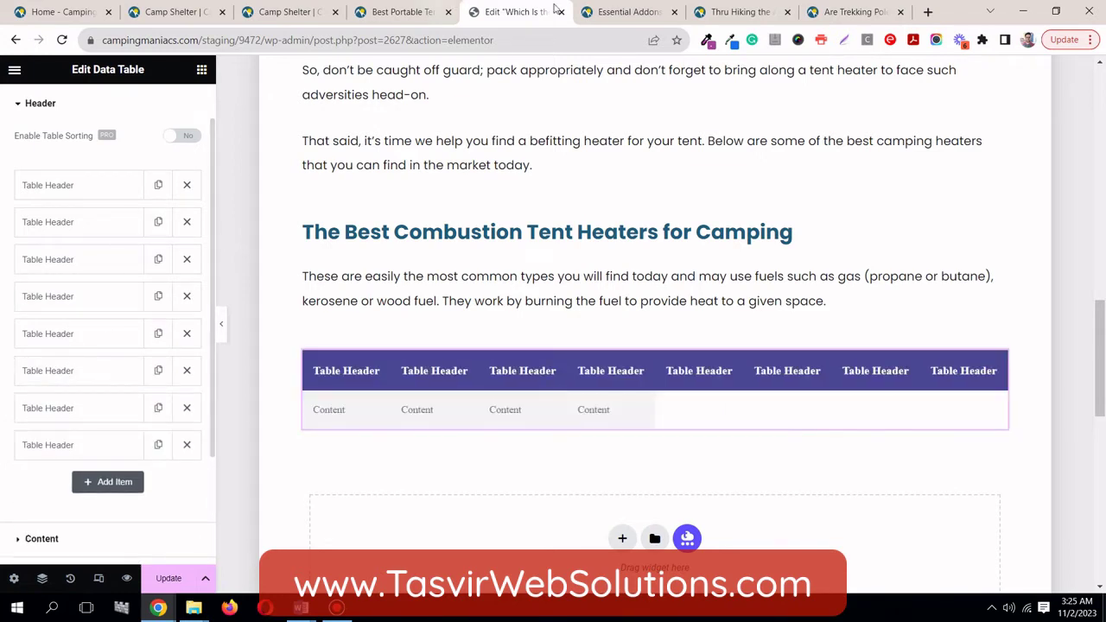
Step: Copy the heading "Name" from the published heater table and paste it as plain text into the first header's column name
{"action": "left_click", "coordinate": [424, 9]}
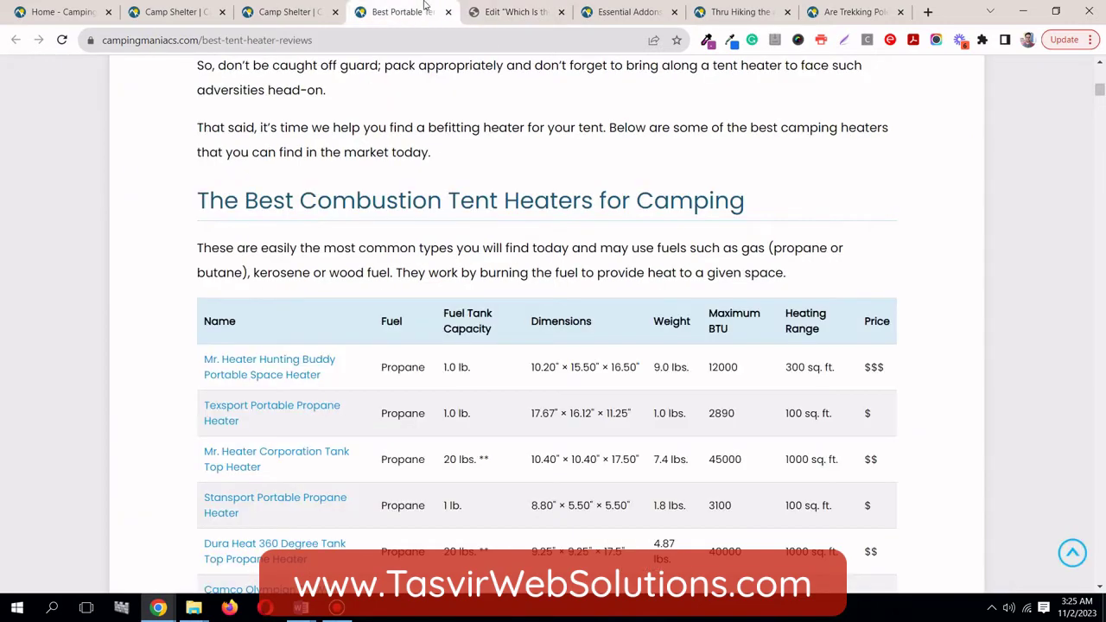
{"action": "double_click", "coordinate": [219, 322]}
{"action": "right_click", "coordinate": [228, 322]}
{"action": "left_click", "coordinate": [260, 329]}
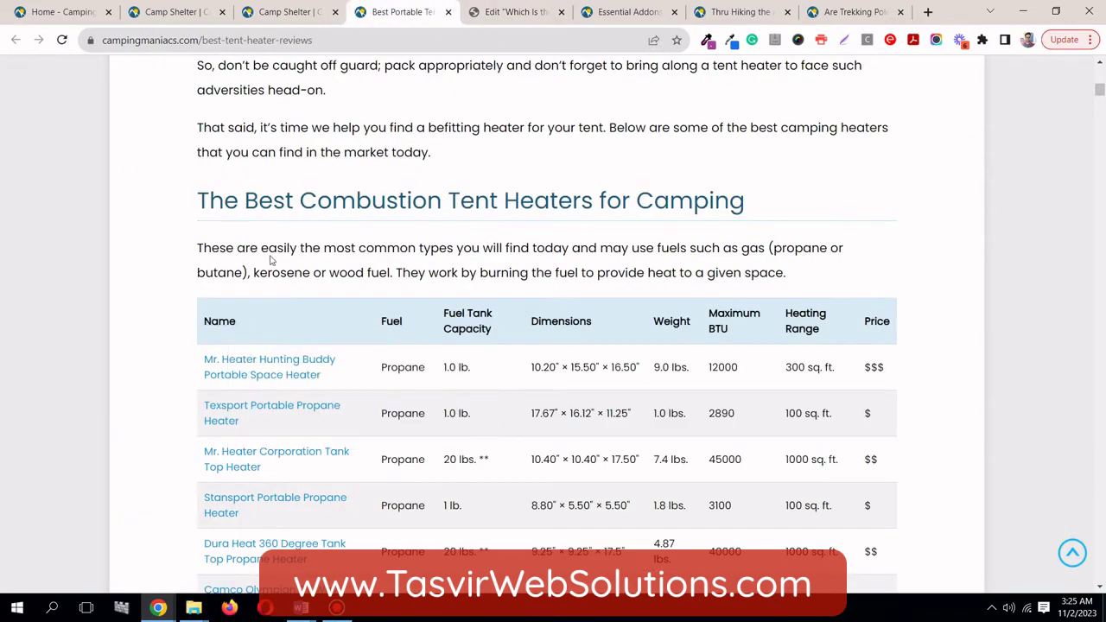
{"action": "left_click", "coordinate": [515, 12]}
{"action": "left_click", "coordinate": [103, 186]}
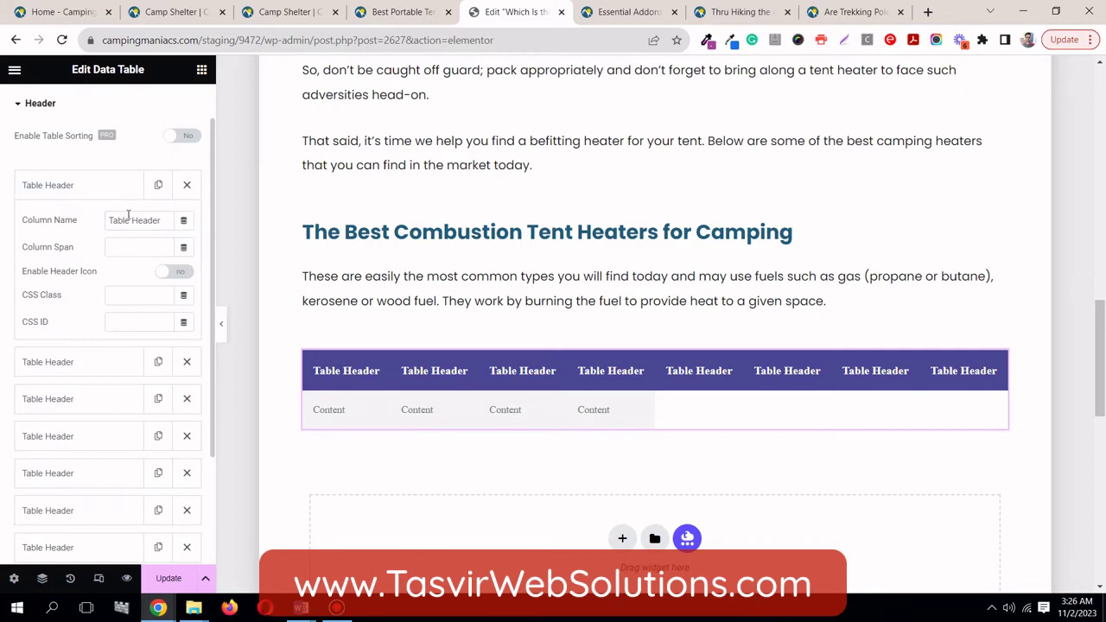
{"action": "triple_click", "coordinate": [128, 219]}
{"action": "right_click", "coordinate": [130, 220]}
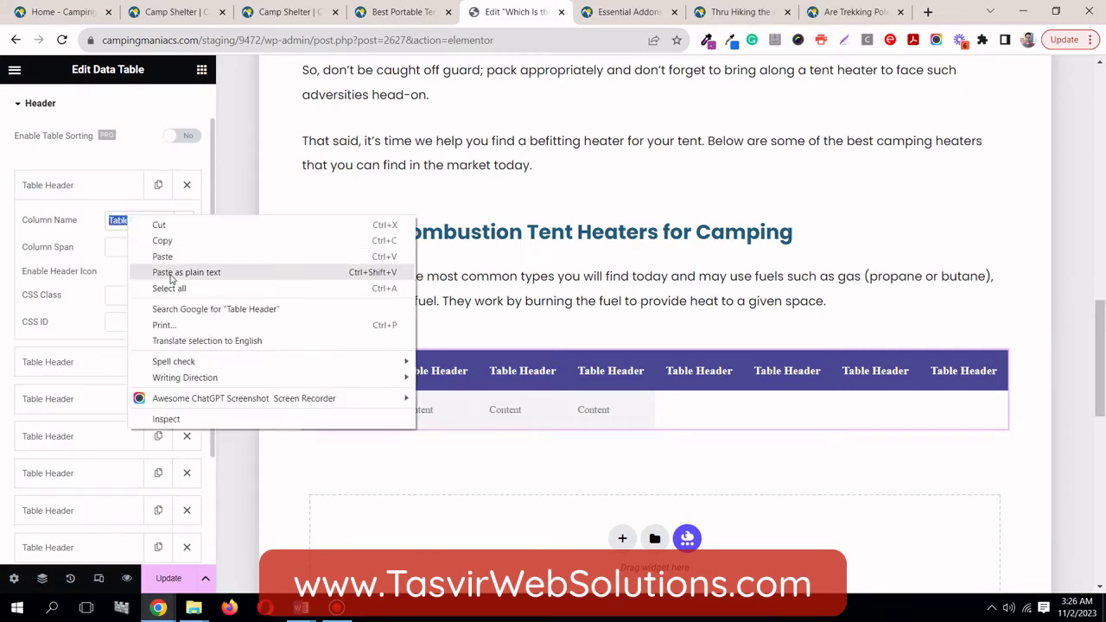
{"action": "left_click", "coordinate": [173, 274]}
{"action": "left_click", "coordinate": [121, 191]}
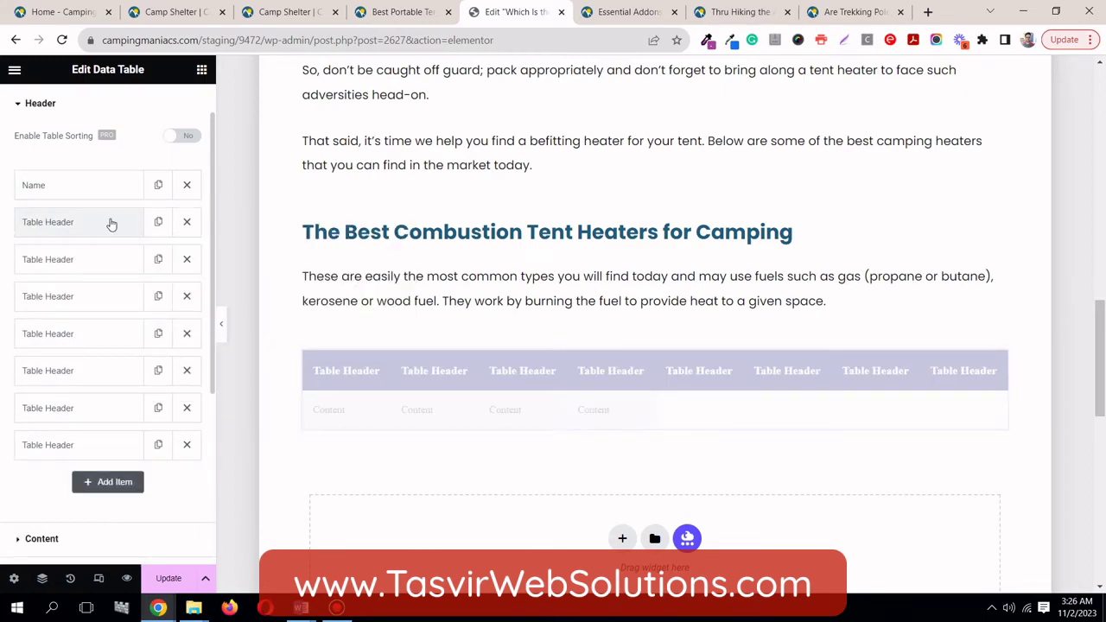
Step: Set the second header's column name to "Fuel", copied from the published heater table and pasted as plain text
{"action": "left_click", "coordinate": [108, 219]}
{"action": "left_click", "coordinate": [402, 11]}
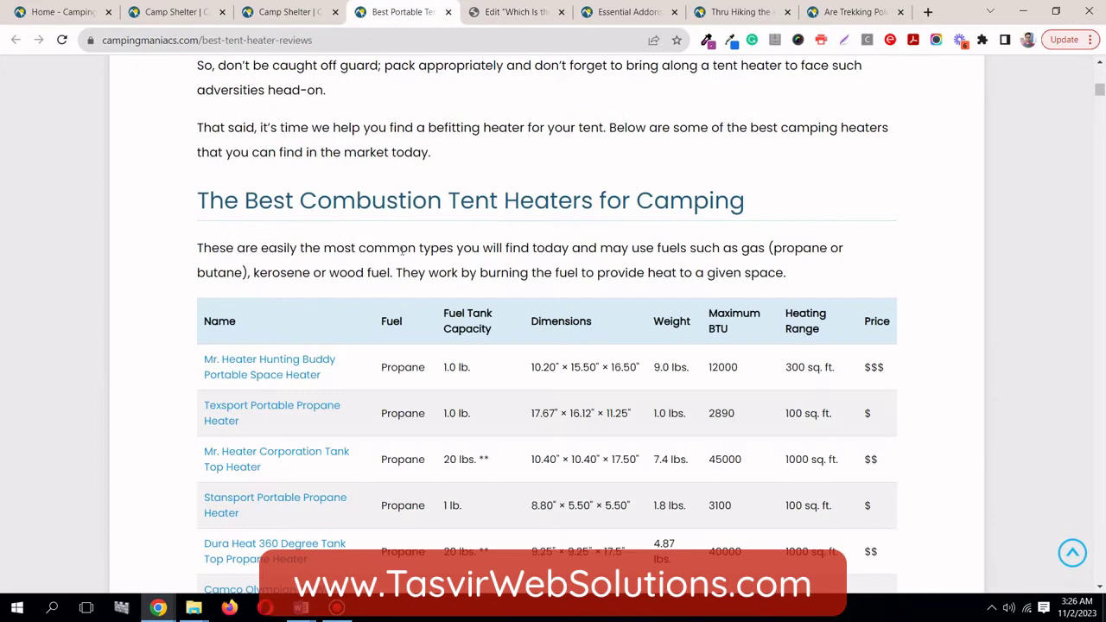
{"action": "double_click", "coordinate": [390, 322]}
{"action": "right_click", "coordinate": [390, 328]}
{"action": "left_click", "coordinate": [415, 340]}
{"action": "left_click", "coordinate": [515, 11]}
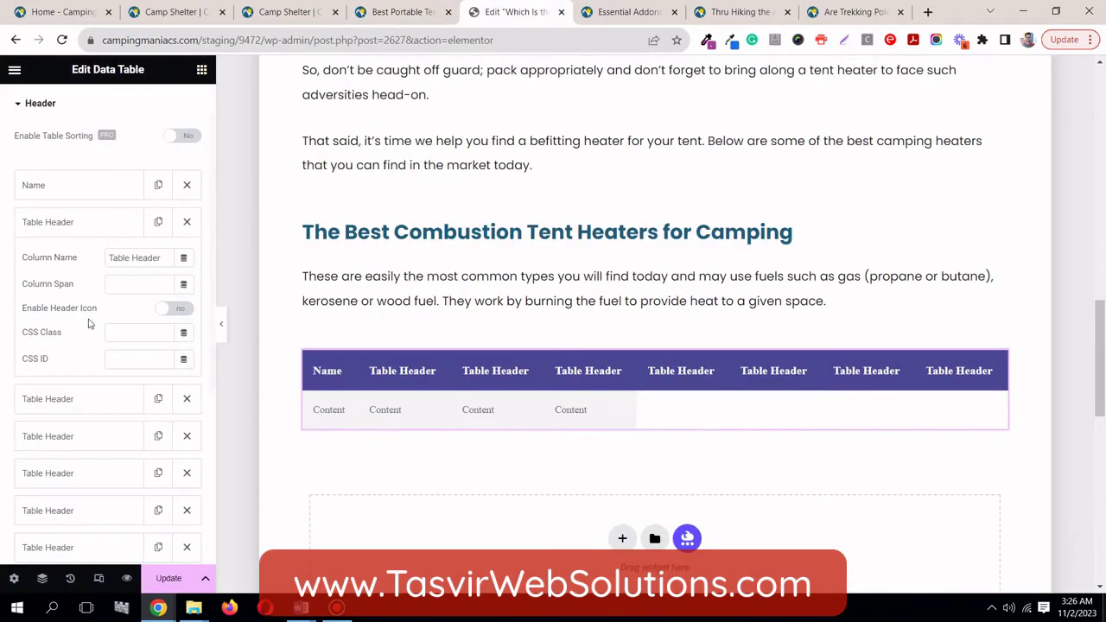
{"action": "double_click", "coordinate": [147, 257]}
{"action": "key", "text": "ctrl+a"}
{"action": "right_click", "coordinate": [158, 257]}
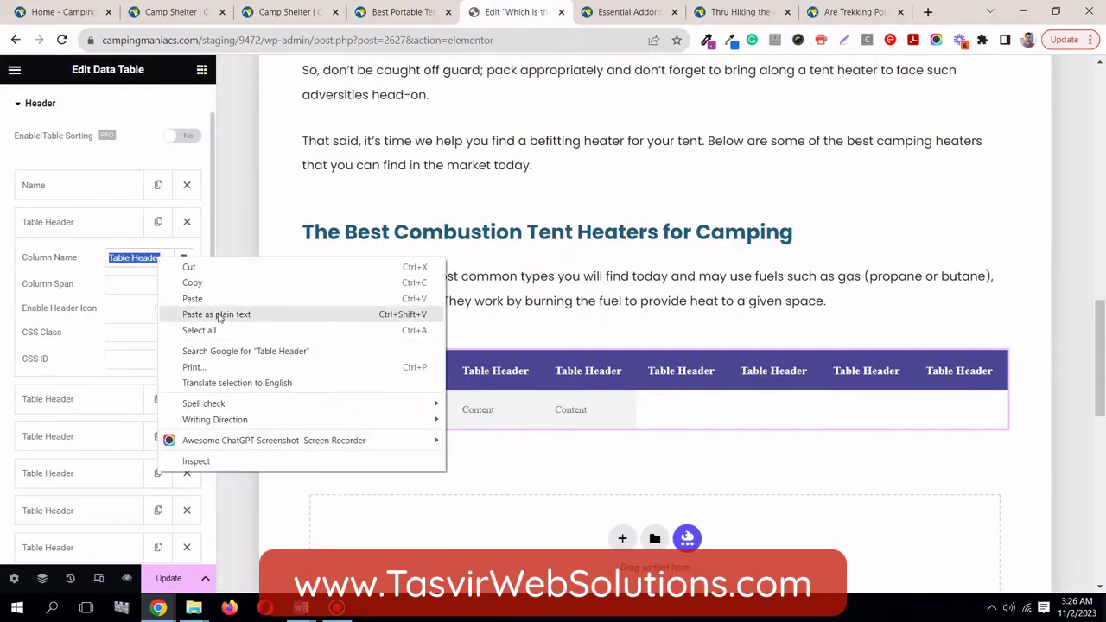
{"action": "left_click", "coordinate": [220, 313]}
{"action": "left_click", "coordinate": [87, 222]}
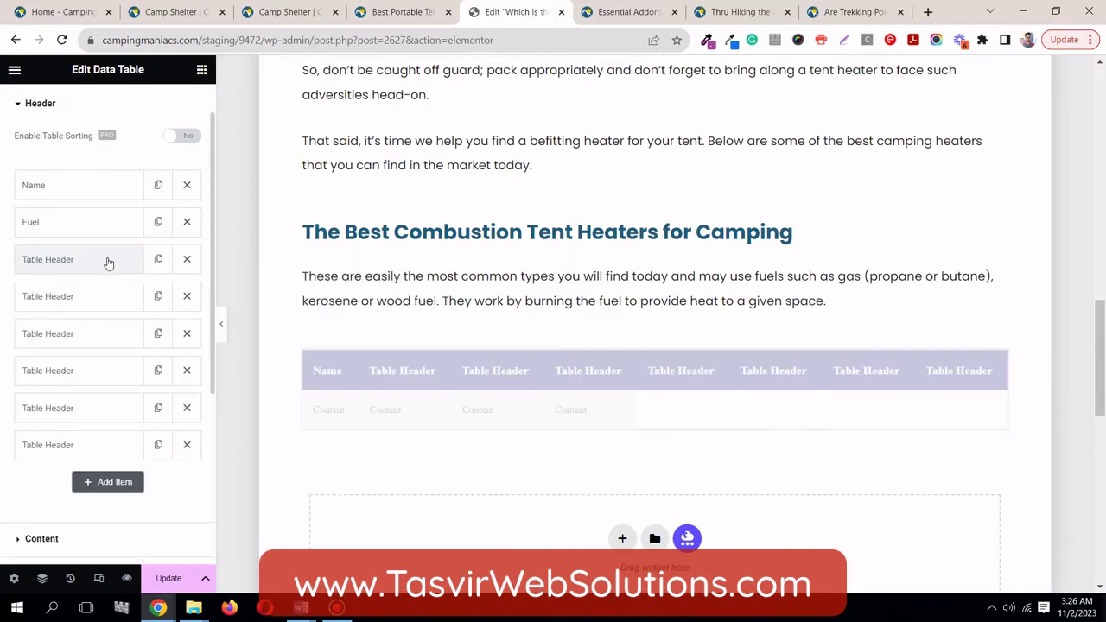
Step: Set the third header's column name to "Fuel Tank Capacity", copied from the published heater table
{"action": "left_click", "coordinate": [108, 256]}
{"action": "left_click", "coordinate": [402, 11]}
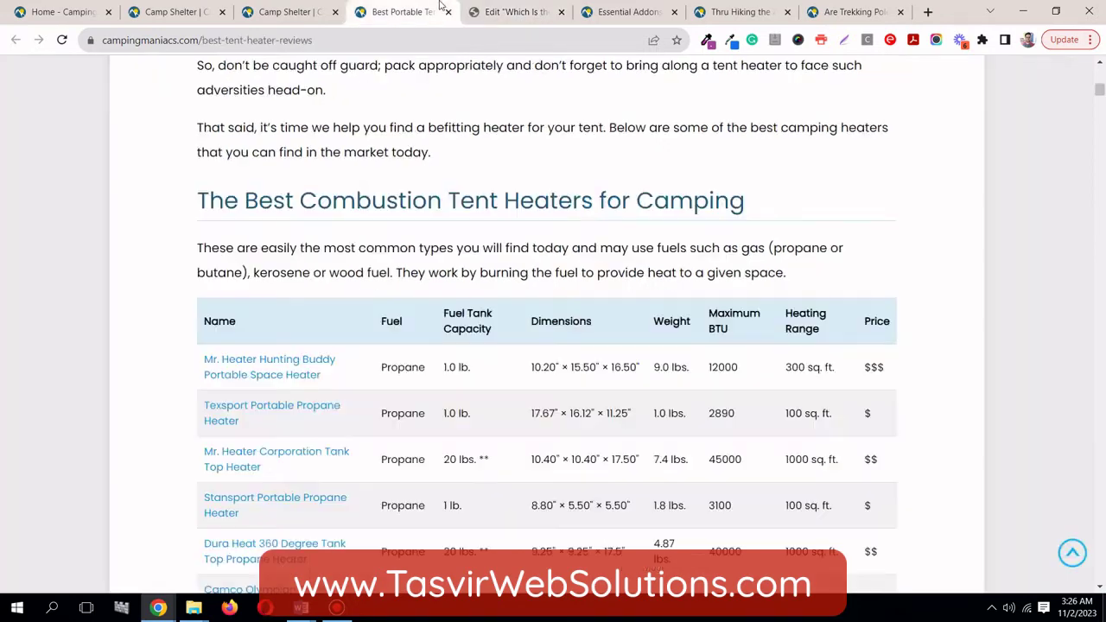
{"action": "triple_click", "coordinate": [471, 316]}
{"action": "right_click", "coordinate": [441, 316]}
{"action": "right_click", "coordinate": [477, 321]}
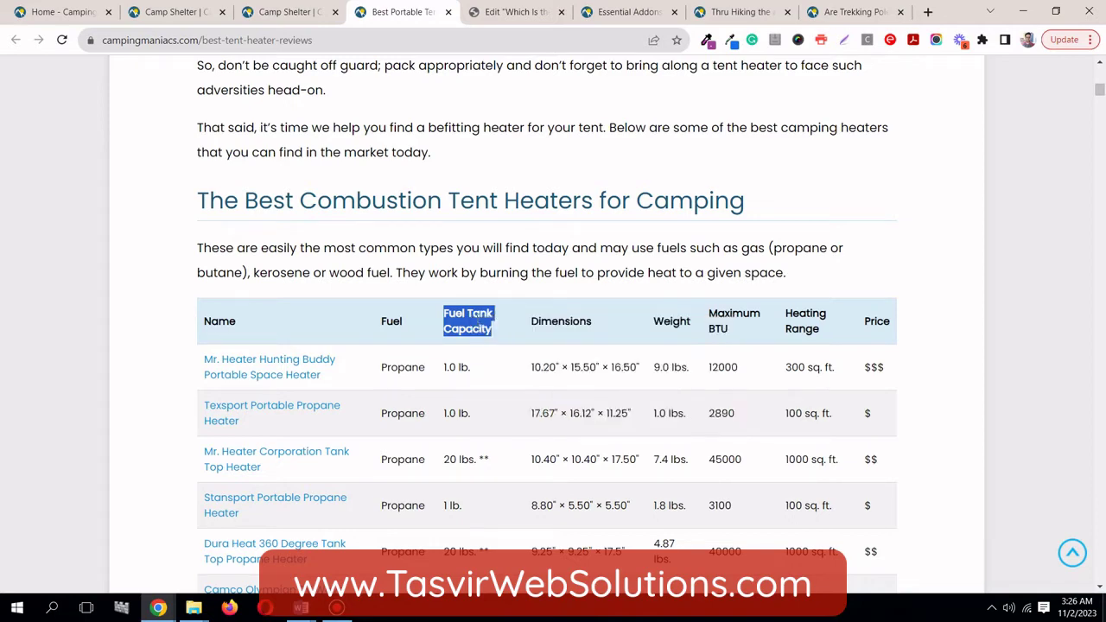
{"action": "left_click", "coordinate": [510, 328]}
{"action": "left_click", "coordinate": [523, 12]}
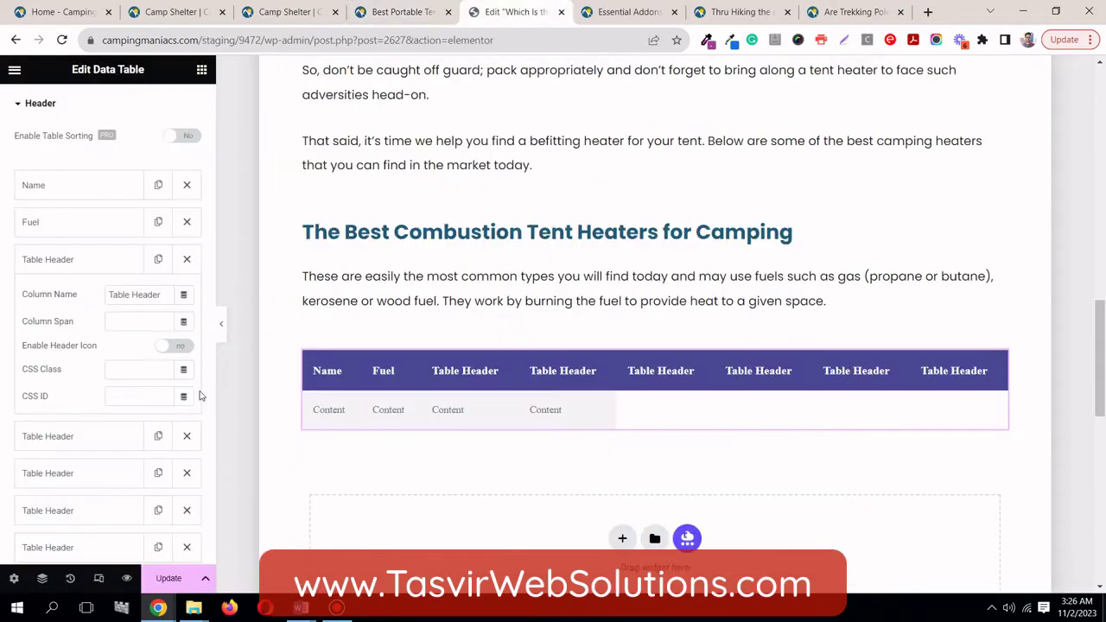
{"action": "double_click", "coordinate": [147, 294]}
{"action": "right_click", "coordinate": [149, 292]}
{"action": "left_click", "coordinate": [225, 345]}
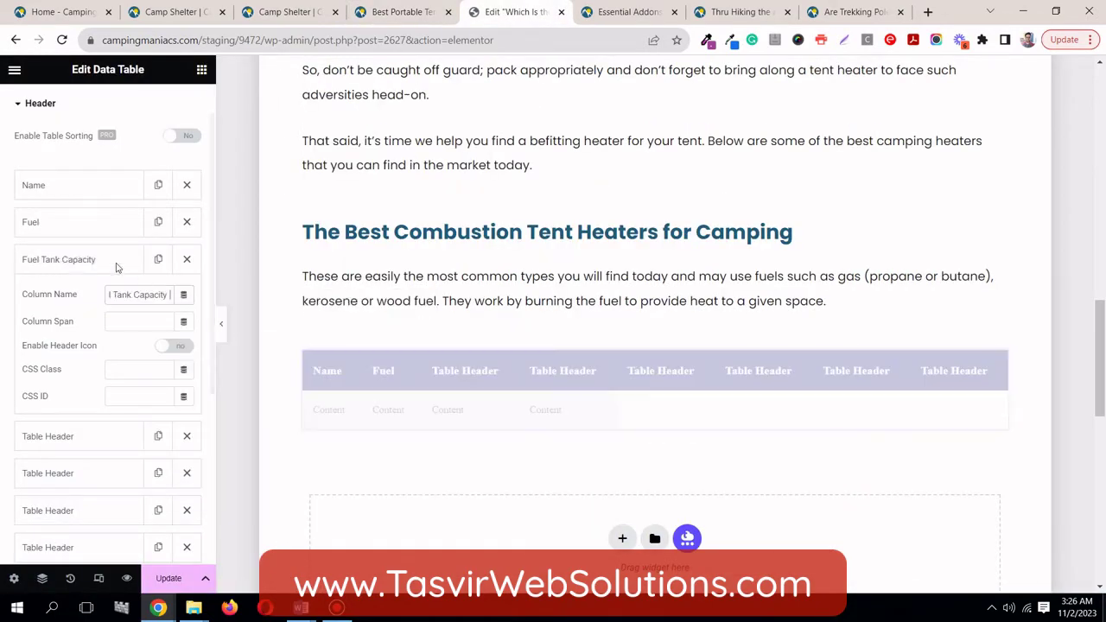
{"action": "left_click", "coordinate": [113, 261]}
Step: Set the fourth header's column name to "Dimensions", copied from the published heater table and pasted as plain text
{"action": "left_click", "coordinate": [113, 294]}
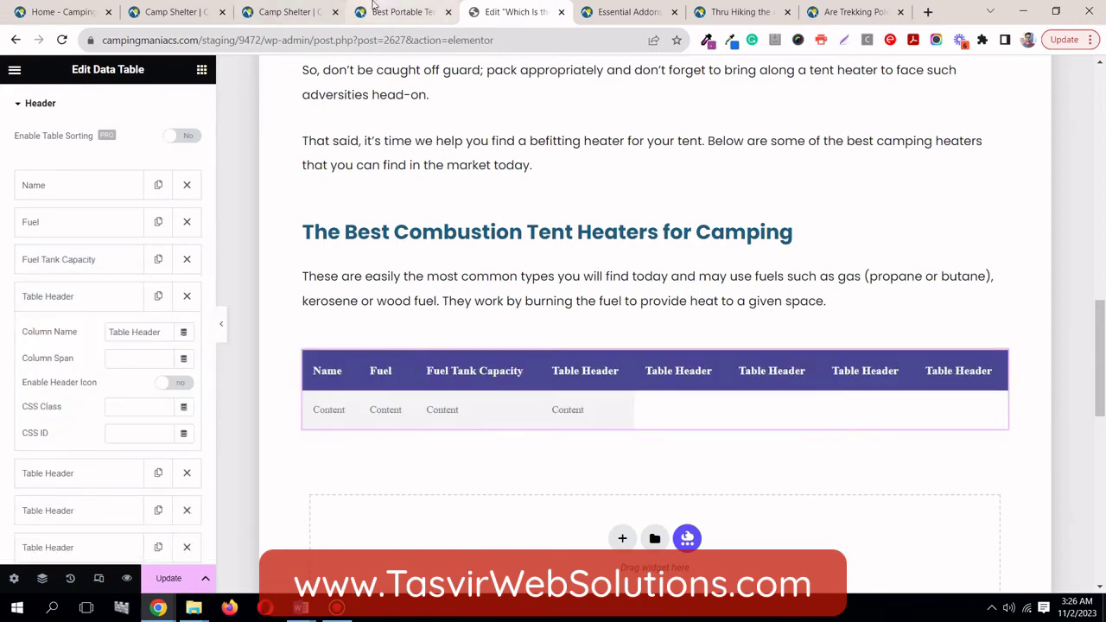
{"action": "left_click", "coordinate": [400, 12]}
{"action": "double_click", "coordinate": [561, 322]}
{"action": "right_click", "coordinate": [564, 324]}
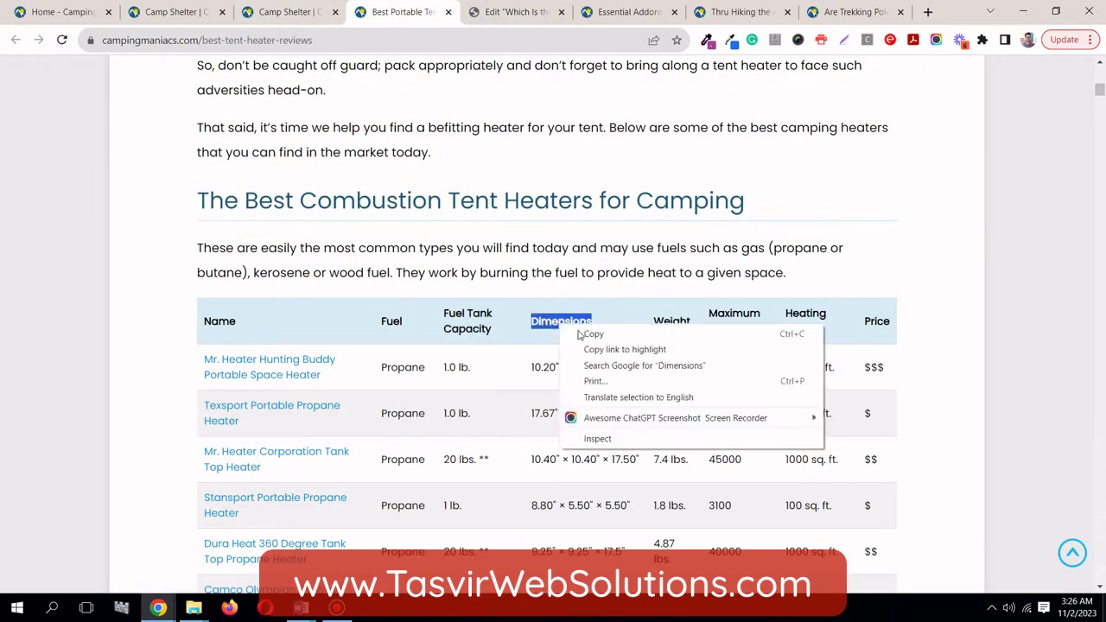
{"action": "left_click", "coordinate": [583, 333]}
{"action": "left_click", "coordinate": [523, 12]}
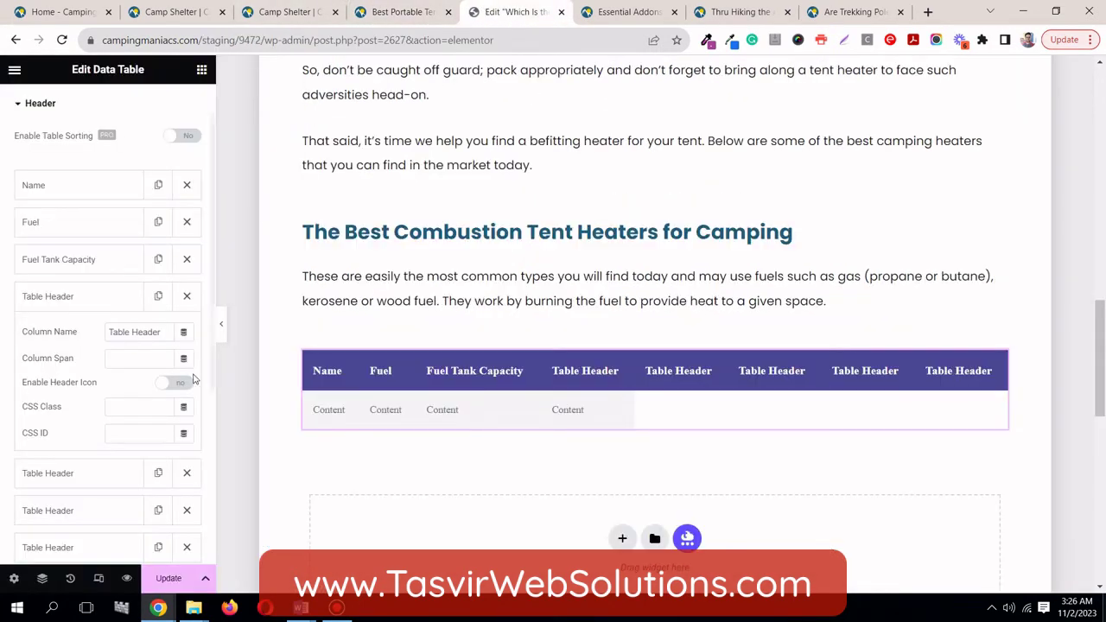
{"action": "triple_click", "coordinate": [153, 332]}
{"action": "right_click", "coordinate": [153, 332]}
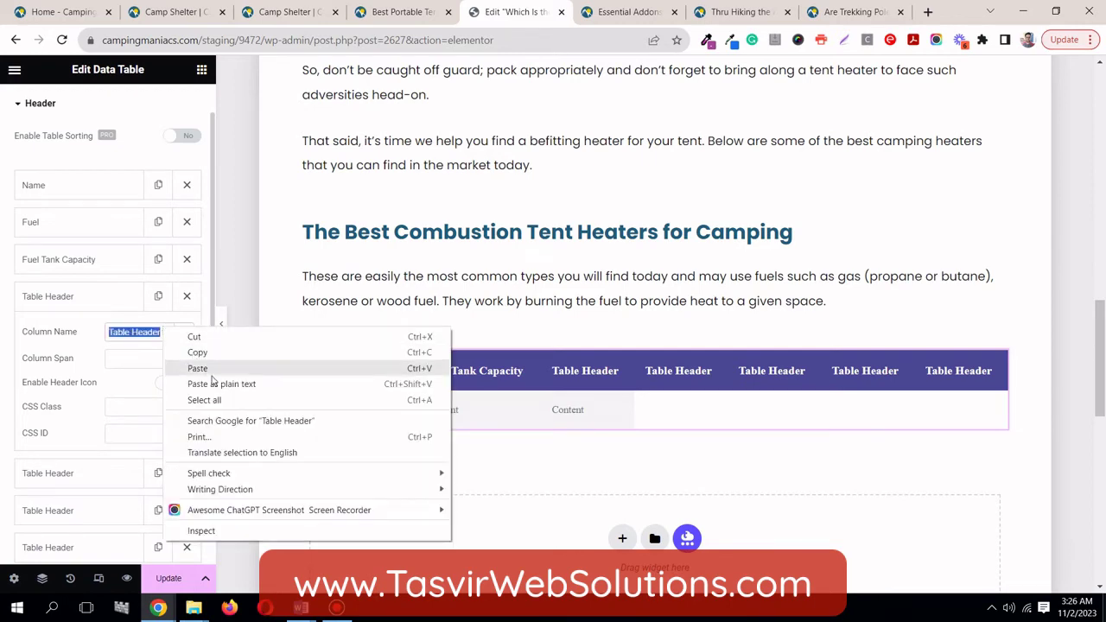
{"action": "left_click", "coordinate": [216, 382]}
{"action": "left_click", "coordinate": [98, 296]}
Step: Set the fifth header's column name to "Weight", copied from the published heater table and pasted as plain text
{"action": "left_click", "coordinate": [107, 350]}
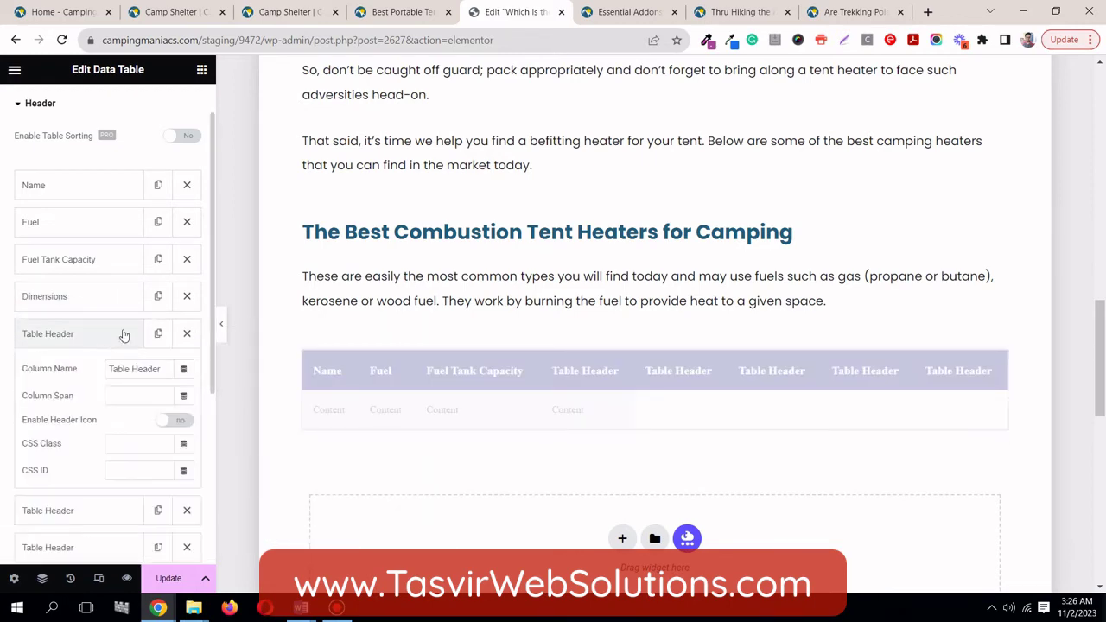
{"action": "left_click", "coordinate": [399, 13]}
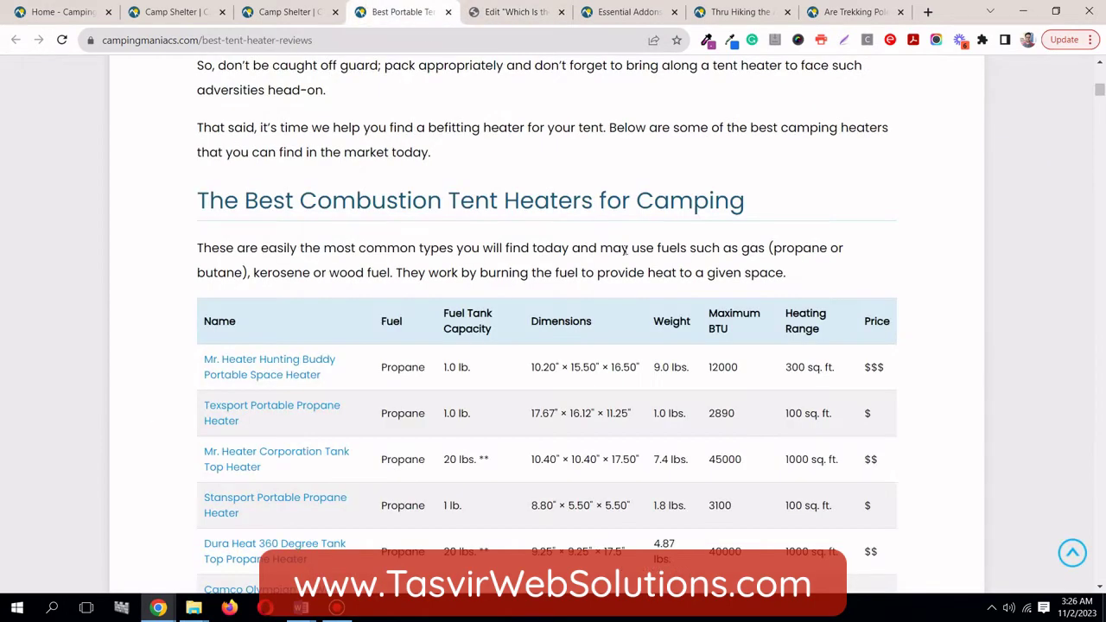
{"action": "double_click", "coordinate": [672, 320]}
{"action": "right_click", "coordinate": [679, 321]}
{"action": "left_click", "coordinate": [717, 328]}
{"action": "left_click", "coordinate": [515, 12]}
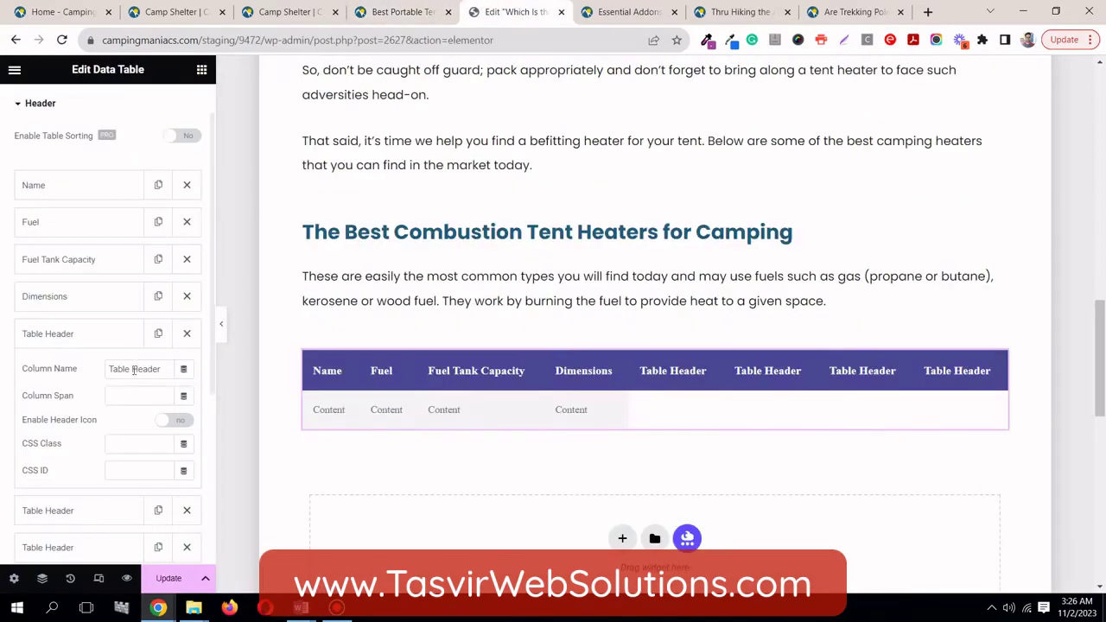
{"action": "triple_click", "coordinate": [143, 369]}
{"action": "right_click", "coordinate": [143, 370]}
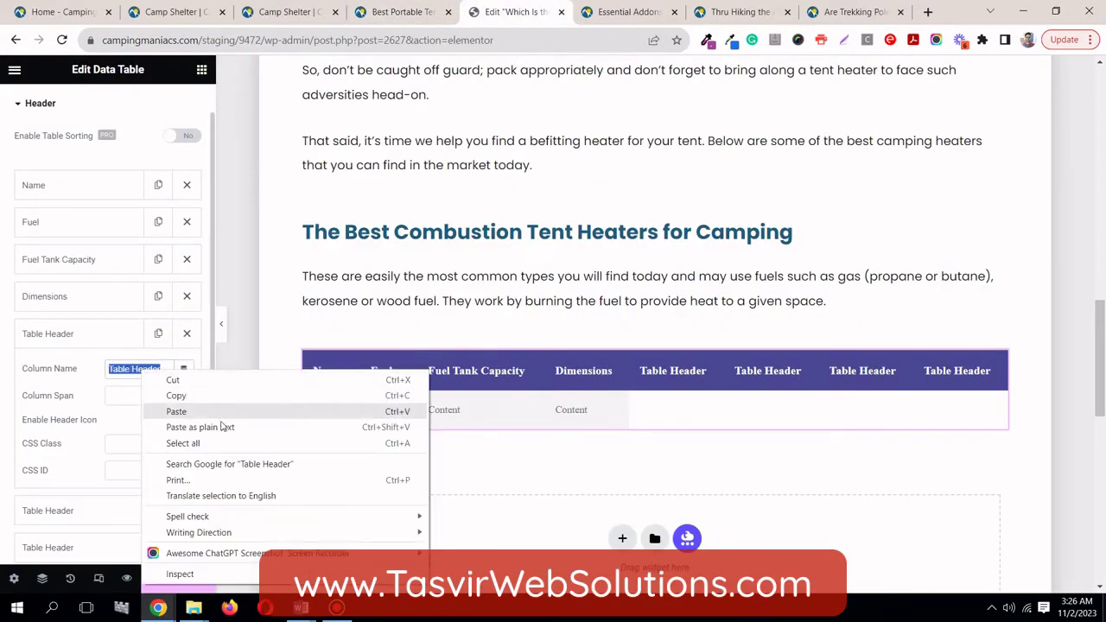
{"action": "left_click", "coordinate": [221, 422]}
{"action": "left_click", "coordinate": [91, 343]}
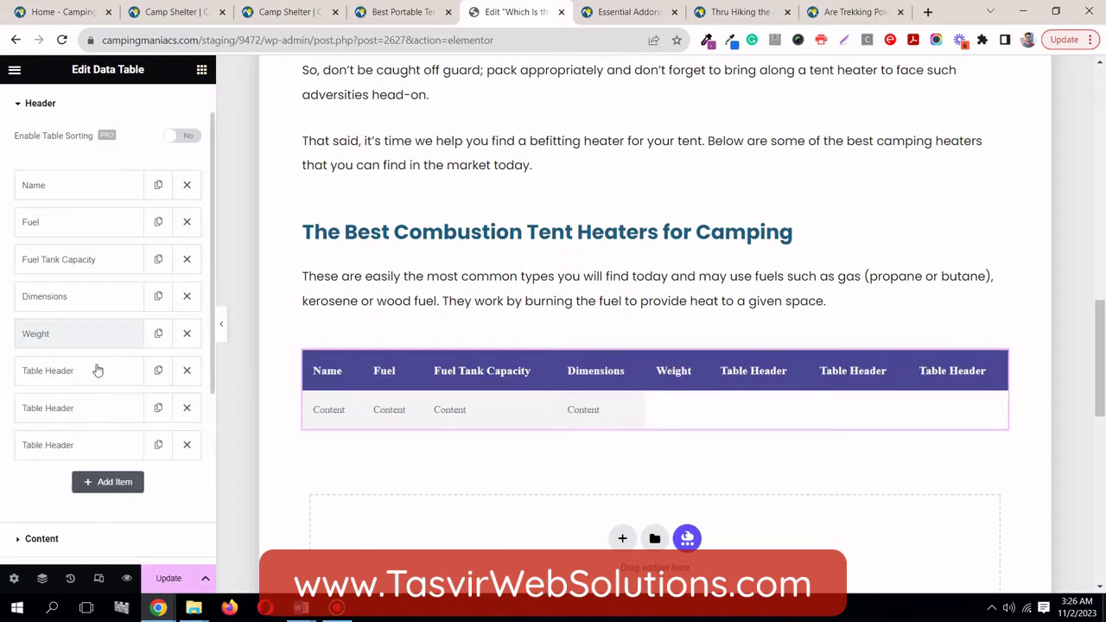
Step: Set the sixth header's column name to "Maximum BTU", copied from the published heater table and pasted as plain text
{"action": "left_click", "coordinate": [98, 370]}
{"action": "left_click", "coordinate": [404, 12]}
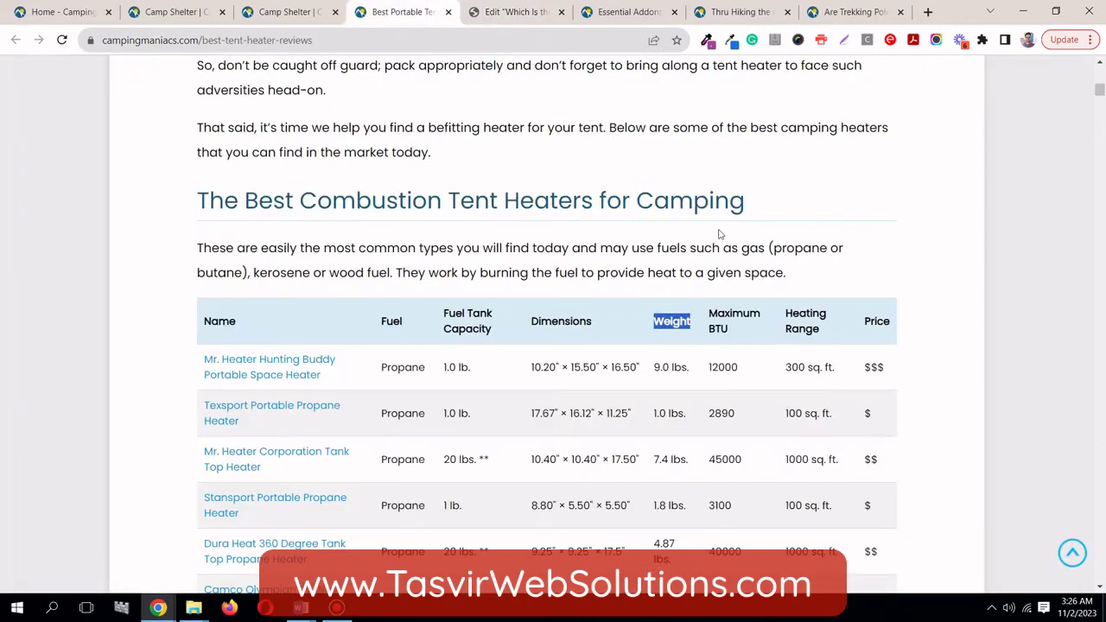
{"action": "triple_click", "coordinate": [719, 324]}
{"action": "right_click", "coordinate": [717, 323]}
{"action": "left_click", "coordinate": [736, 332]}
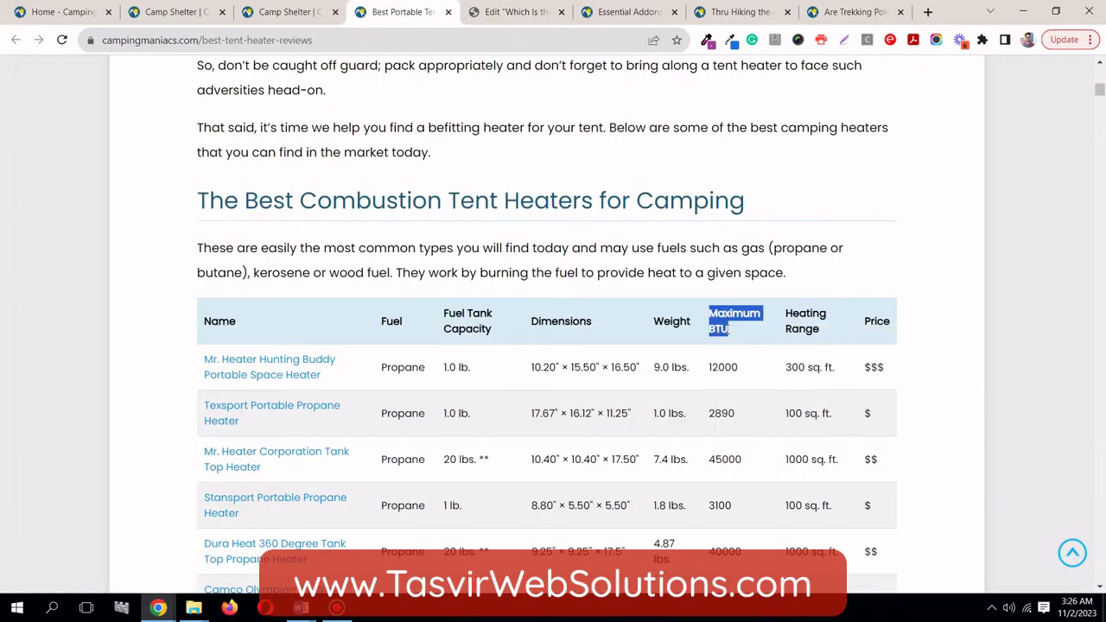
{"action": "left_click", "coordinate": [519, 11]}
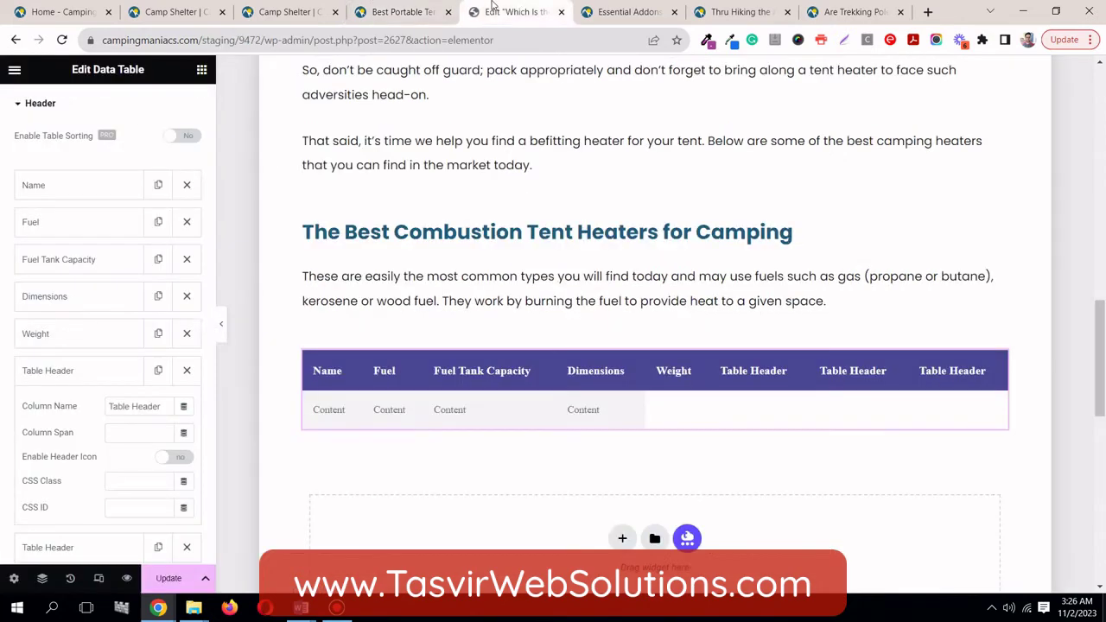
{"action": "triple_click", "coordinate": [157, 410]}
{"action": "right_click", "coordinate": [157, 411]}
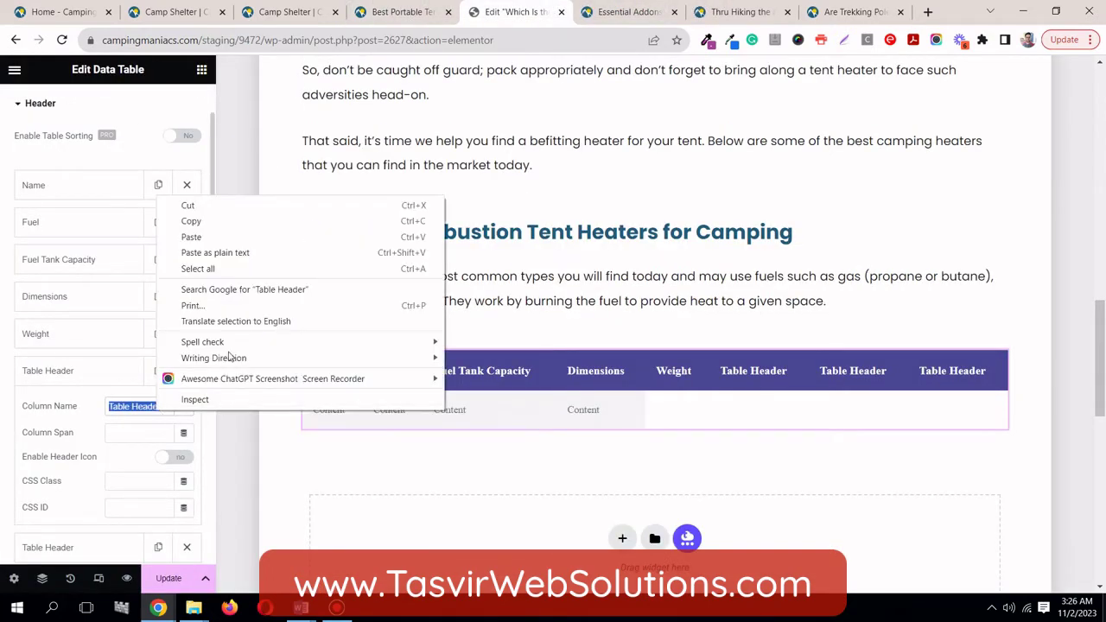
{"action": "left_click", "coordinate": [229, 250]}
{"action": "left_click", "coordinate": [130, 371]}
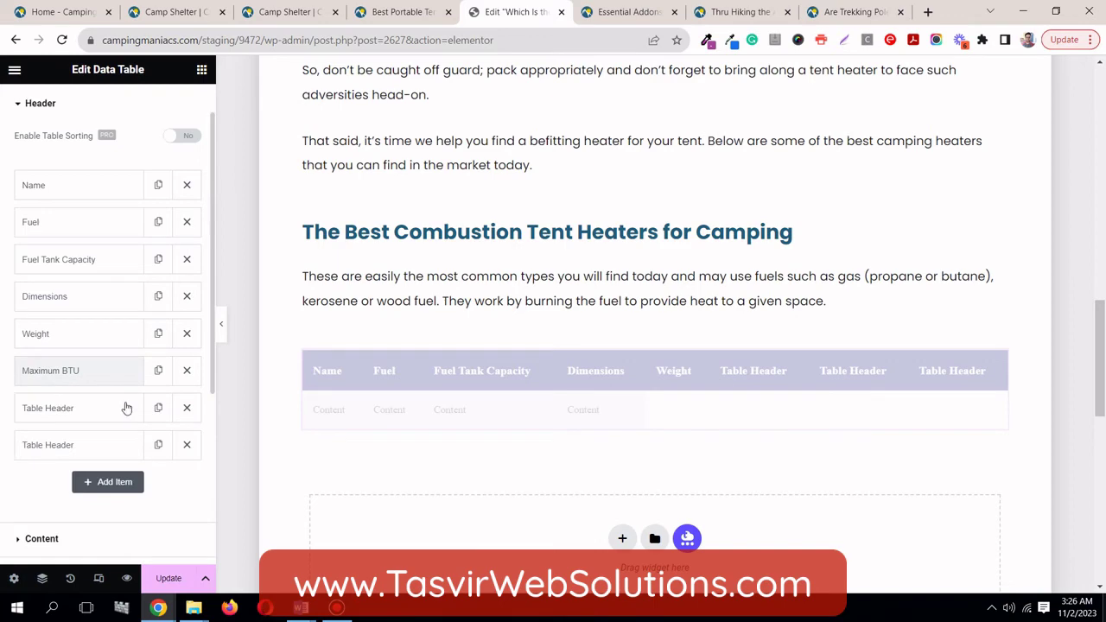
Step: Set the seventh header's column name to "Heating Range", copied from the published heater table and pasted as plain text
{"action": "left_click", "coordinate": [128, 408]}
{"action": "left_click", "coordinate": [402, 11]}
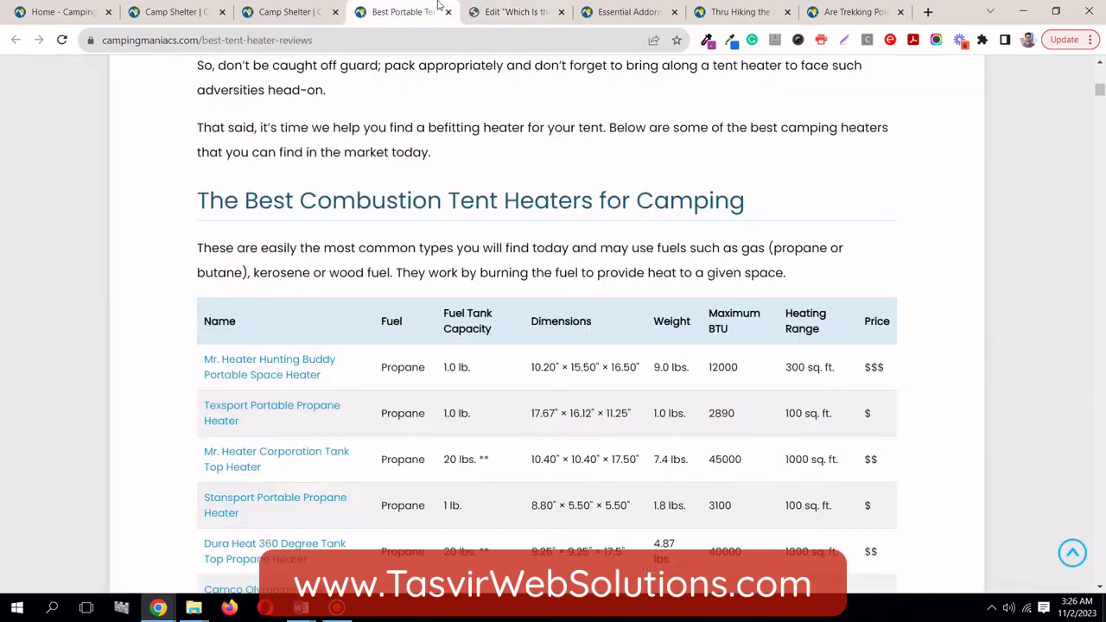
{"action": "triple_click", "coordinate": [802, 333]}
{"action": "right_click", "coordinate": [802, 333]}
{"action": "left_click", "coordinate": [816, 342]}
{"action": "left_click", "coordinate": [515, 11]}
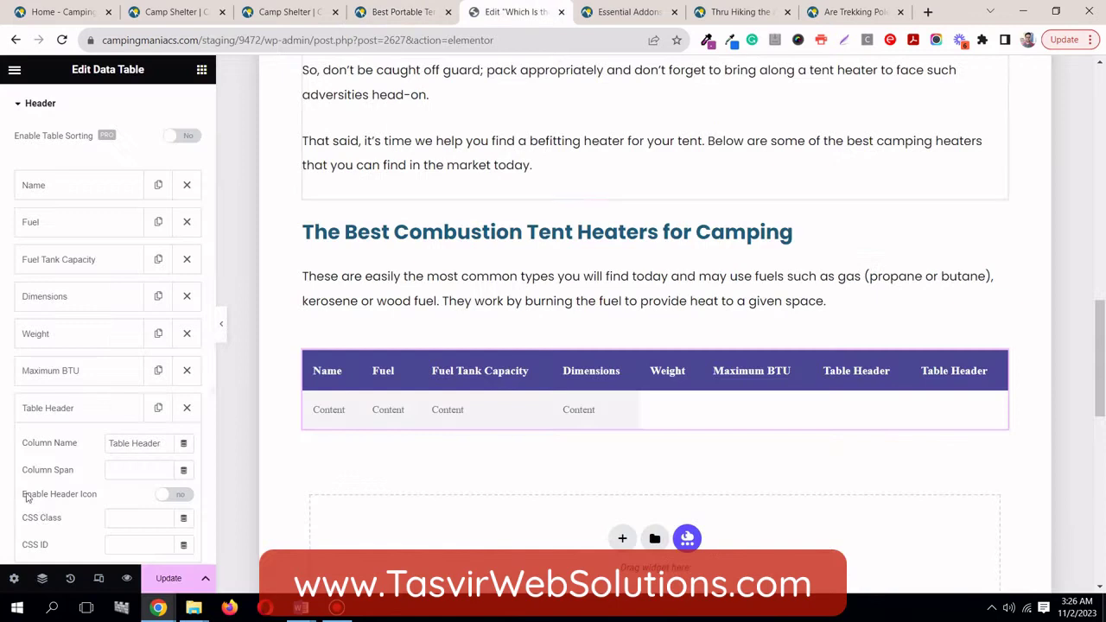
{"action": "triple_click", "coordinate": [134, 450]}
{"action": "right_click", "coordinate": [134, 450]}
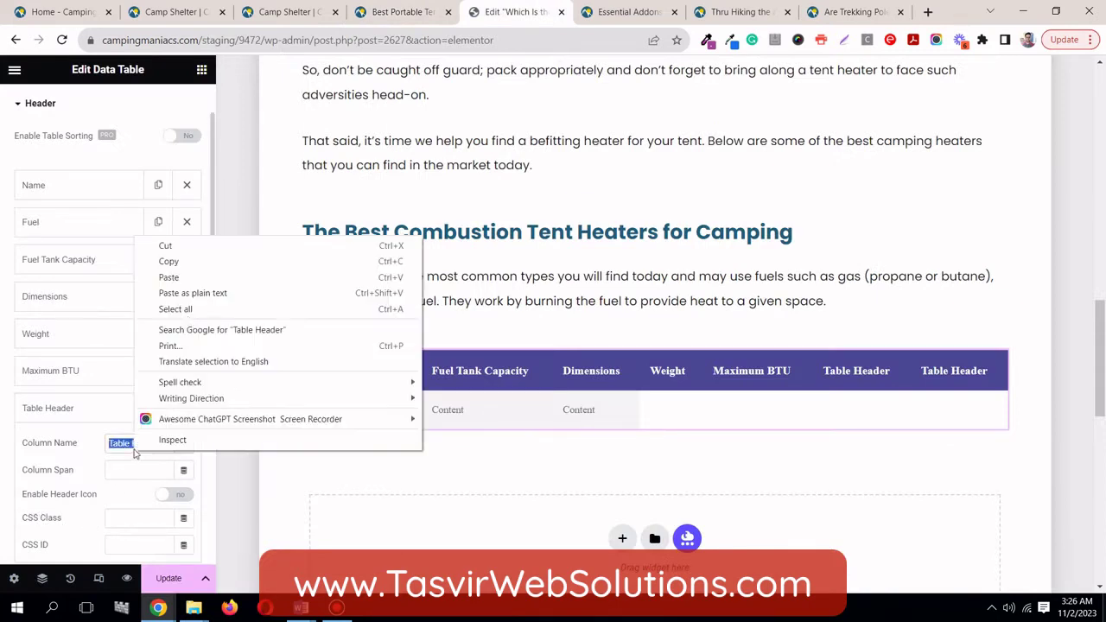
{"action": "left_click", "coordinate": [193, 293]}
{"action": "left_click", "coordinate": [128, 408]}
Step: Set the eighth header's column name to "Price", copied from the published heater table
{"action": "left_click", "coordinate": [86, 444]}
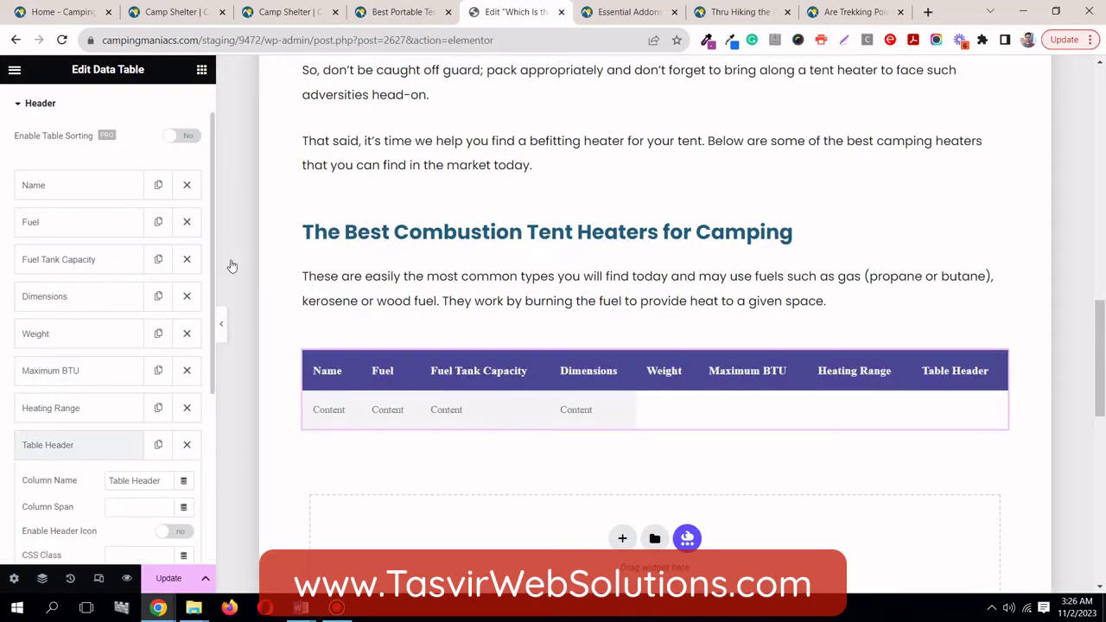
{"action": "left_click", "coordinate": [404, 11]}
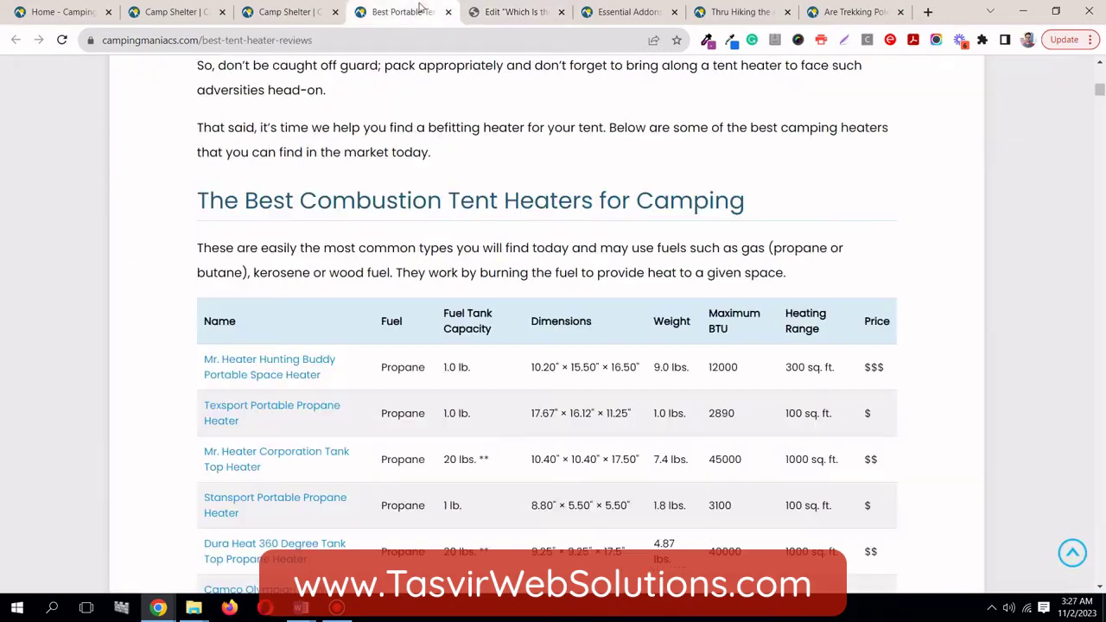
{"action": "double_click", "coordinate": [878, 322]}
{"action": "right_click", "coordinate": [877, 321]}
{"action": "left_click", "coordinate": [894, 334]}
{"action": "left_click", "coordinate": [535, 7]}
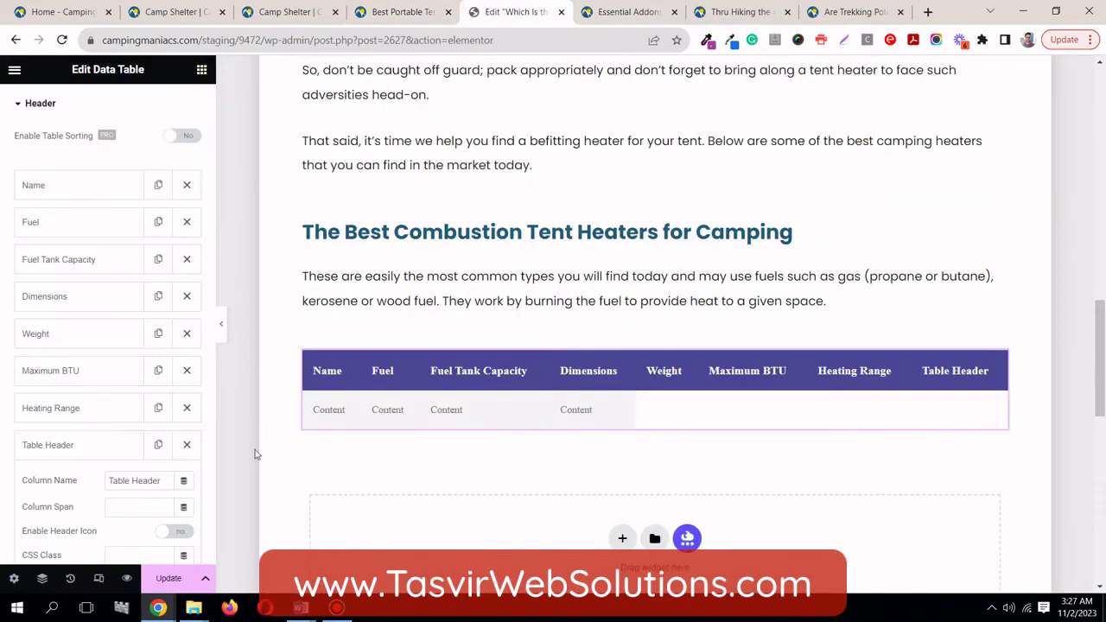
{"action": "triple_click", "coordinate": [167, 482]}
{"action": "right_click", "coordinate": [167, 484]}
{"action": "left_click", "coordinate": [230, 336]}
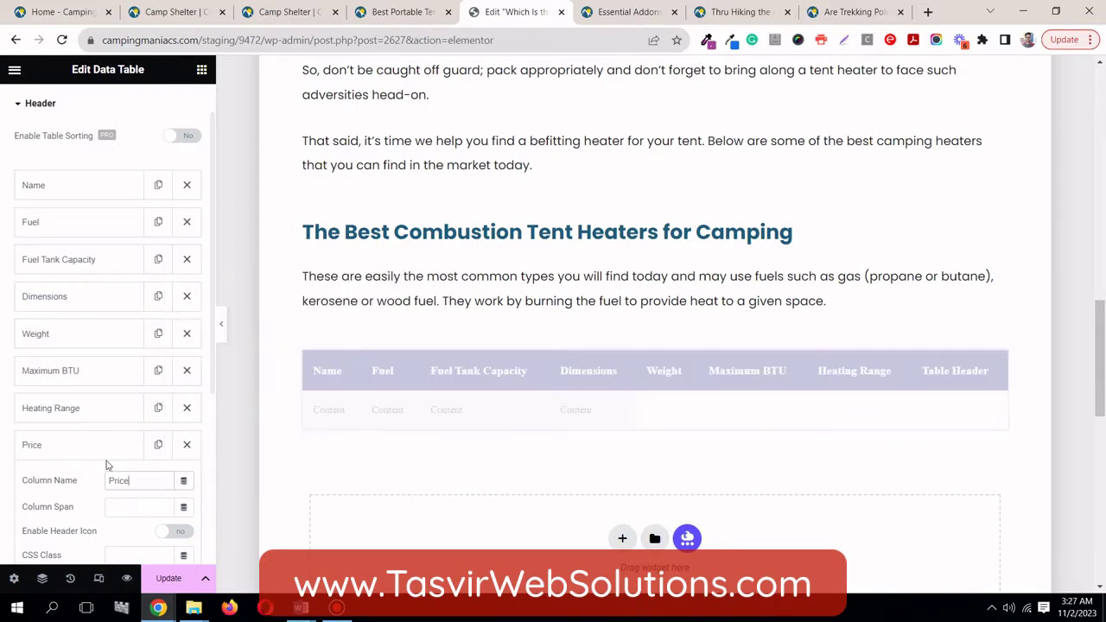
{"action": "left_click", "coordinate": [106, 444]}
Step: Duplicate column items in the data table's content until the first row has eight cells, matching the eight headers
{"action": "scroll", "coordinate": [125, 428], "scroll_direction": "down", "scroll_amount": 2}
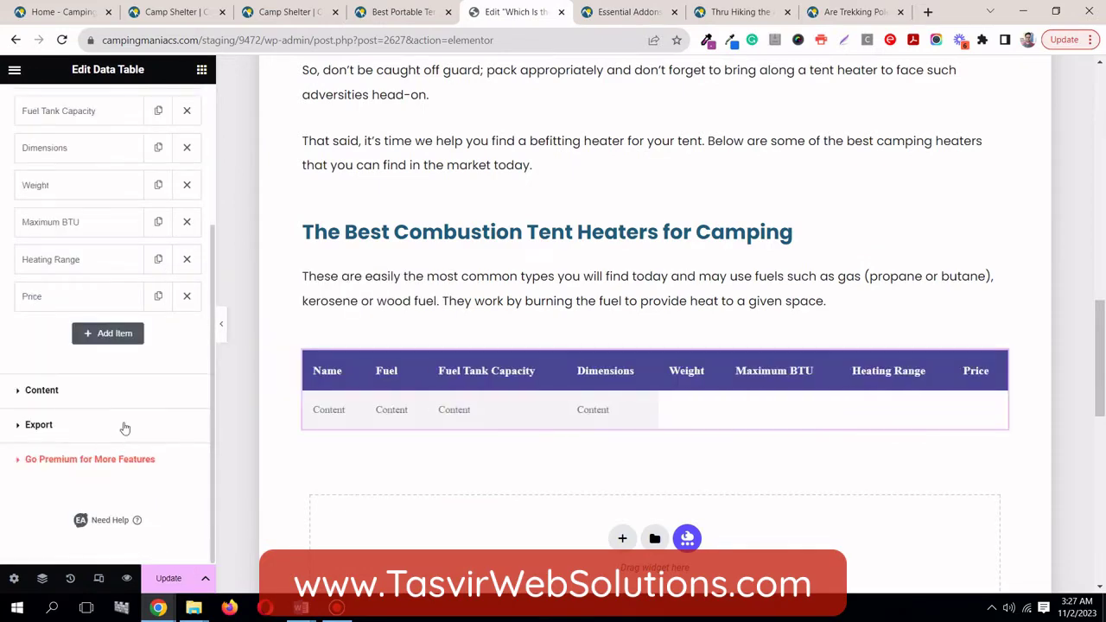
{"action": "left_click", "coordinate": [385, 10]}
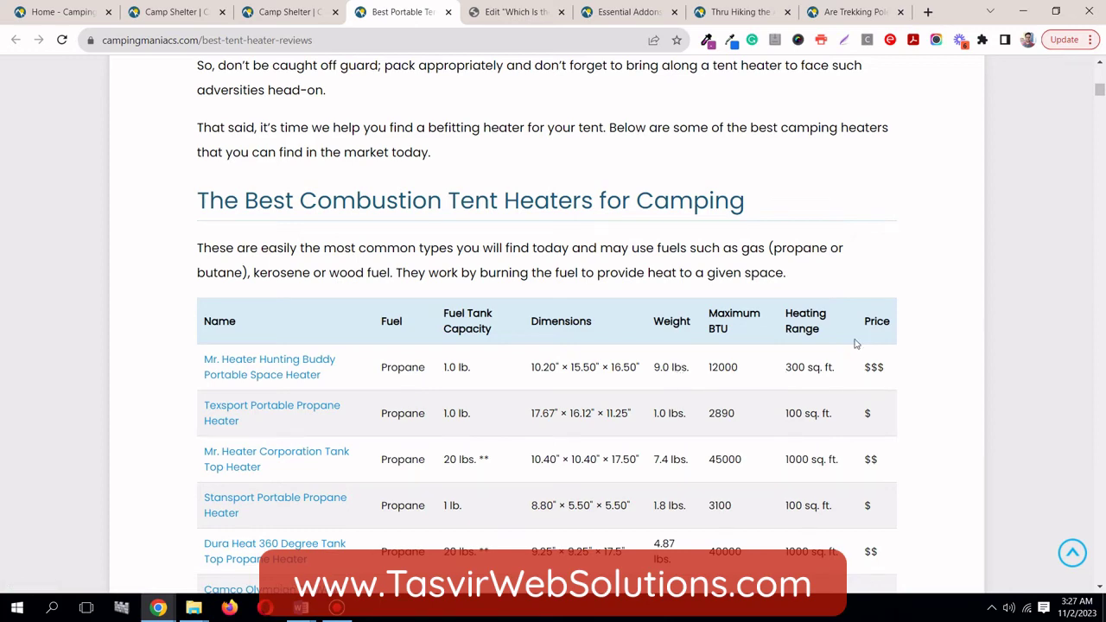
{"action": "left_click", "coordinate": [516, 12]}
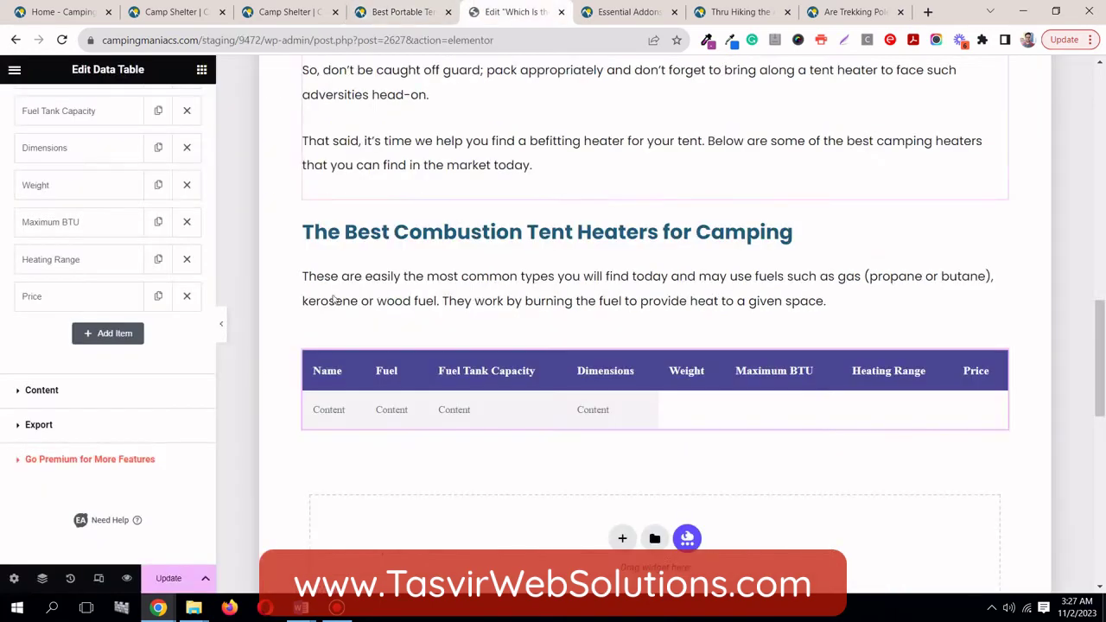
{"action": "left_click", "coordinate": [106, 403]}
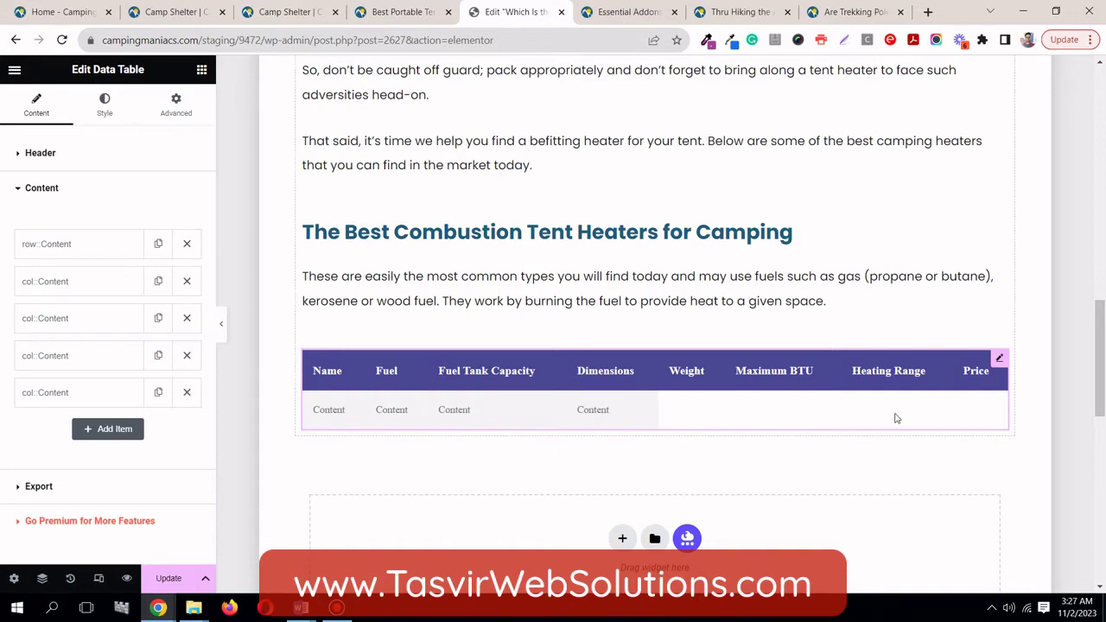
{"action": "left_click", "coordinate": [158, 393]}
{"action": "scroll", "coordinate": [95, 372], "scroll_direction": "down", "scroll_amount": 1}
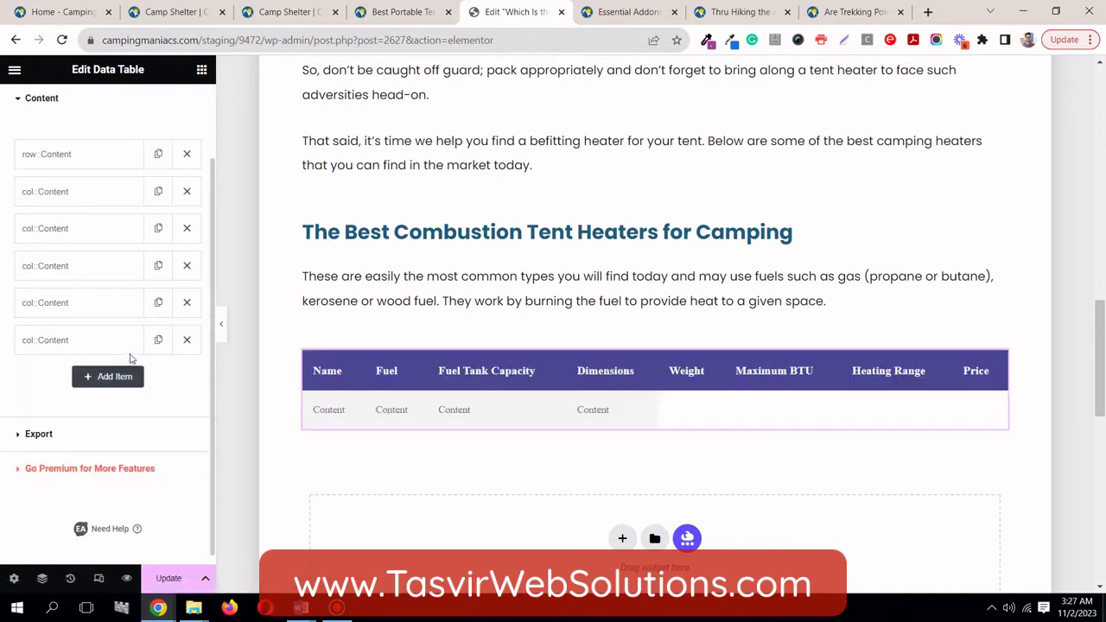
{"action": "left_click", "coordinate": [158, 342]}
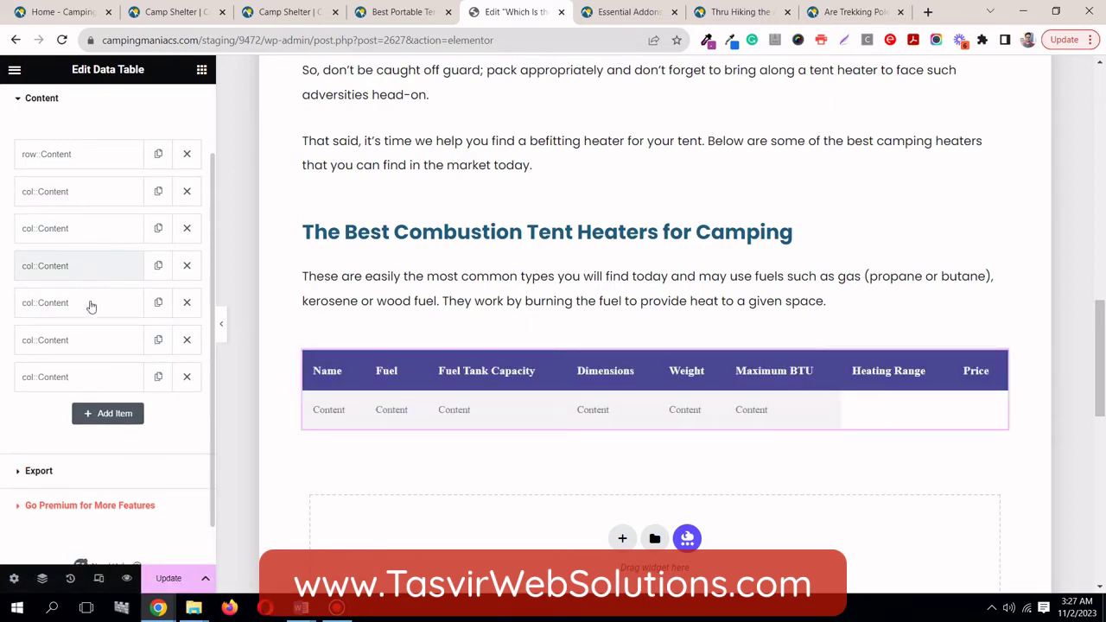
{"action": "left_click", "coordinate": [159, 381]}
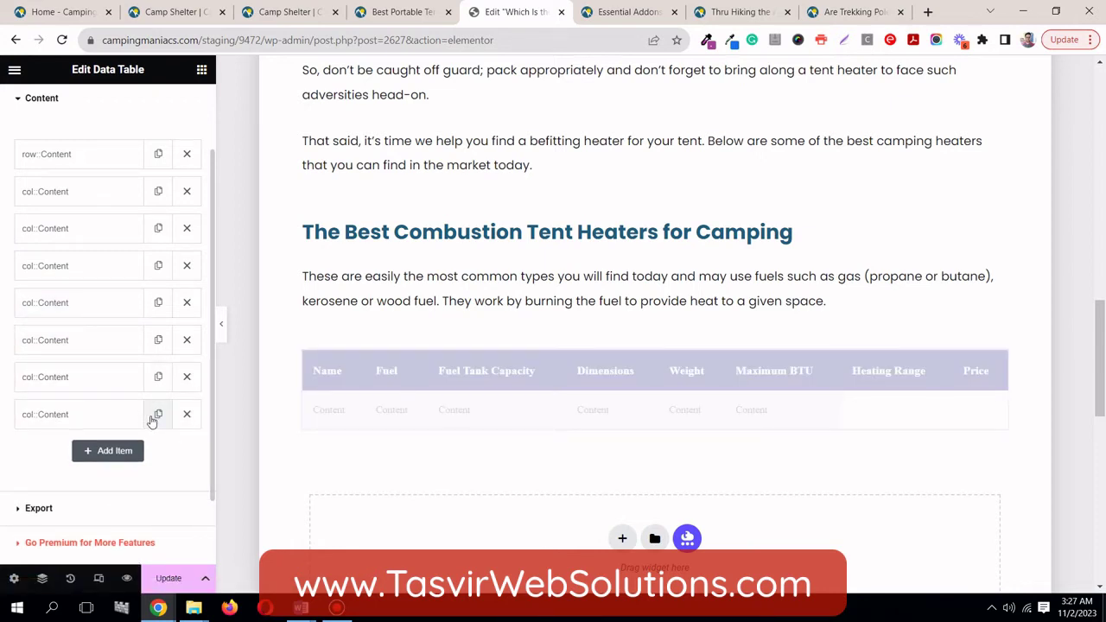
{"action": "left_click", "coordinate": [156, 416]}
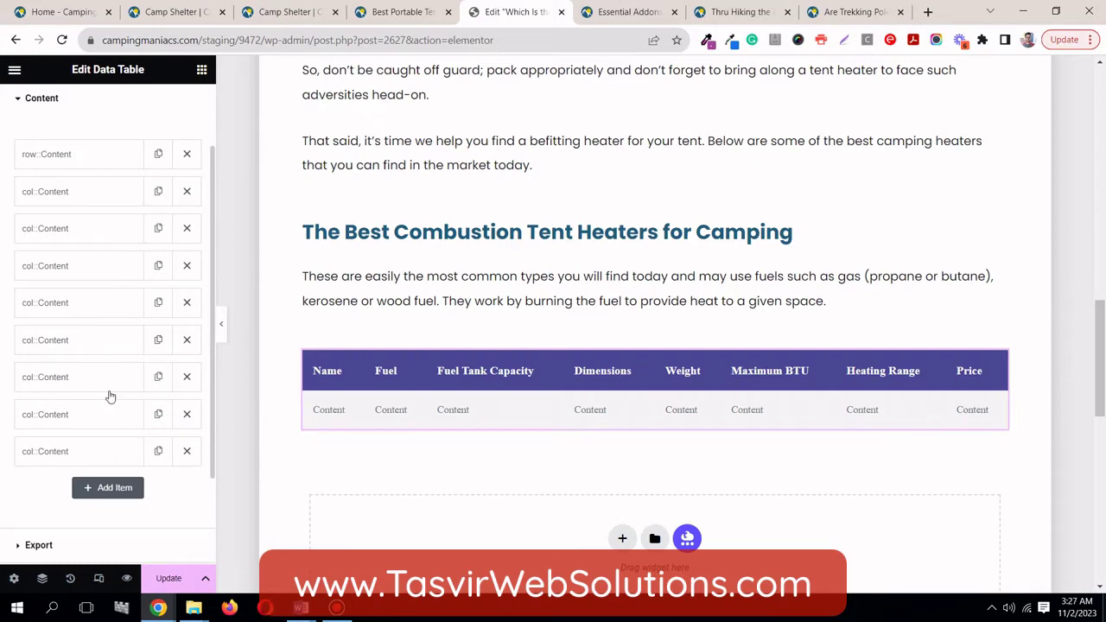
Step: Set the first row's Name cell text to "Mr. Heater Hunting Buddy Portable Space Heater", copied from the published heater table and pasted as plain text
{"action": "left_click", "coordinate": [371, 11]}
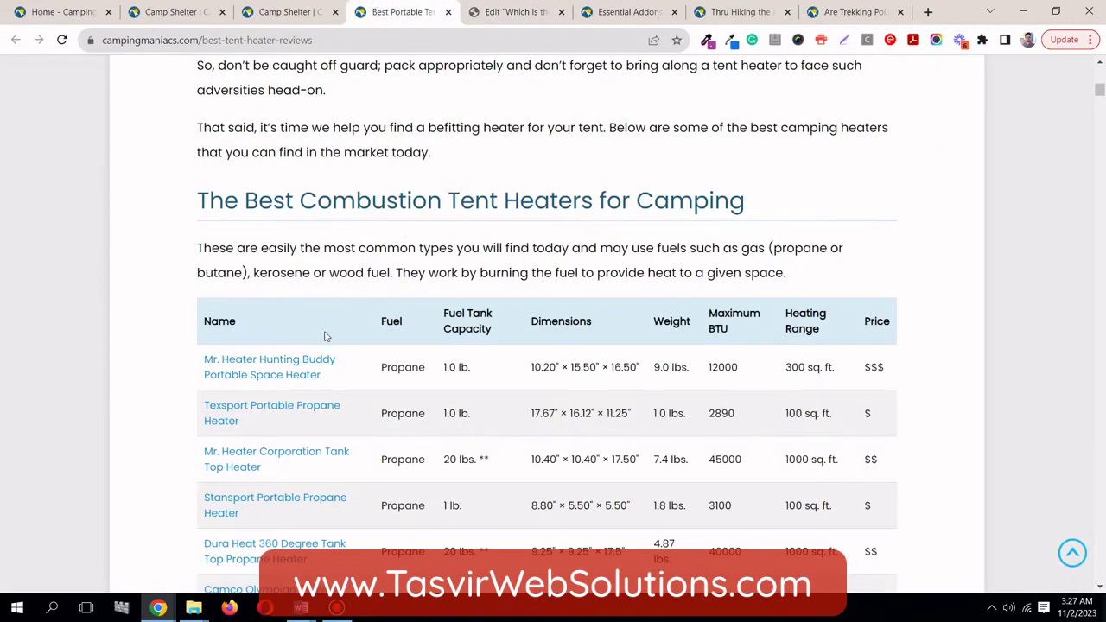
{"action": "left_click_drag", "start_coordinate": [320, 375], "coordinate": [204, 359]}
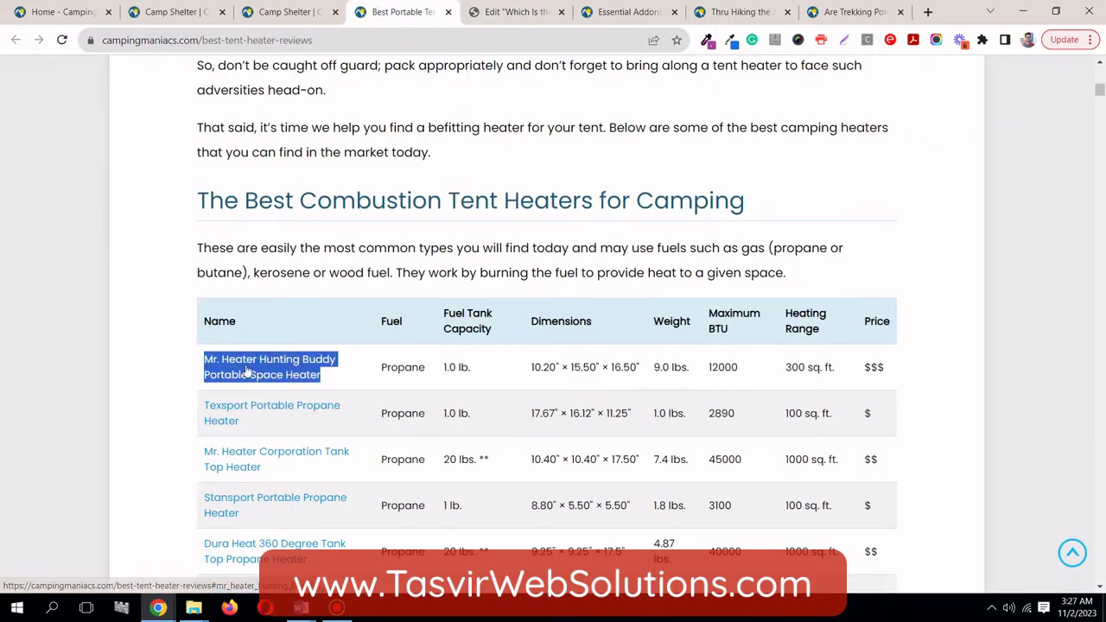
{"action": "right_click", "coordinate": [269, 377]}
{"action": "left_click", "coordinate": [363, 476]}
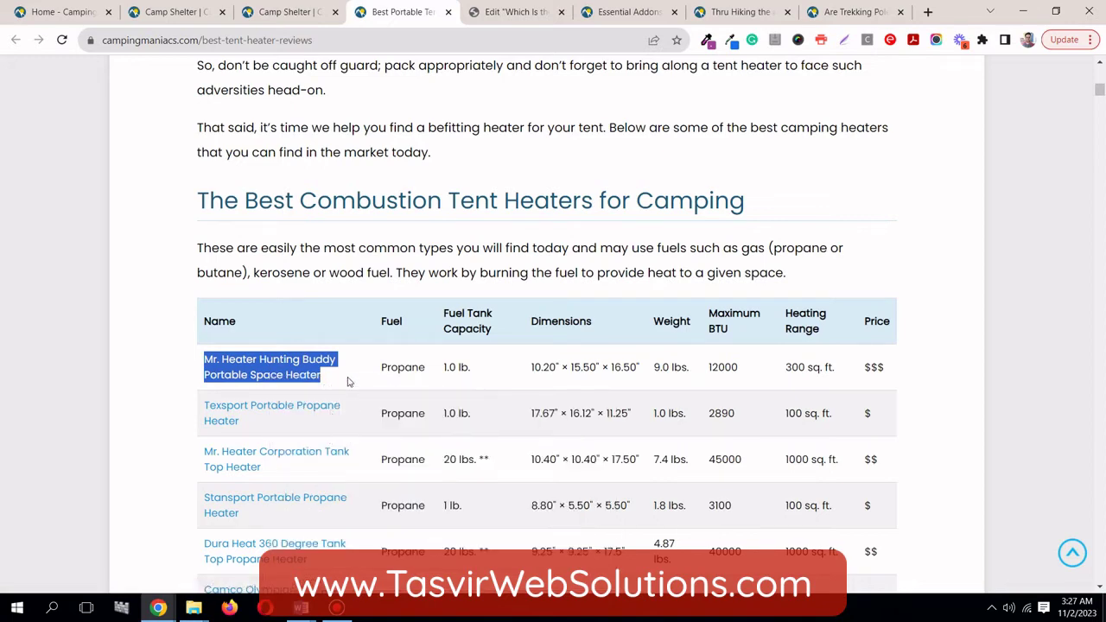
{"action": "left_click", "coordinate": [350, 379]}
{"action": "left_click", "coordinate": [534, 9]}
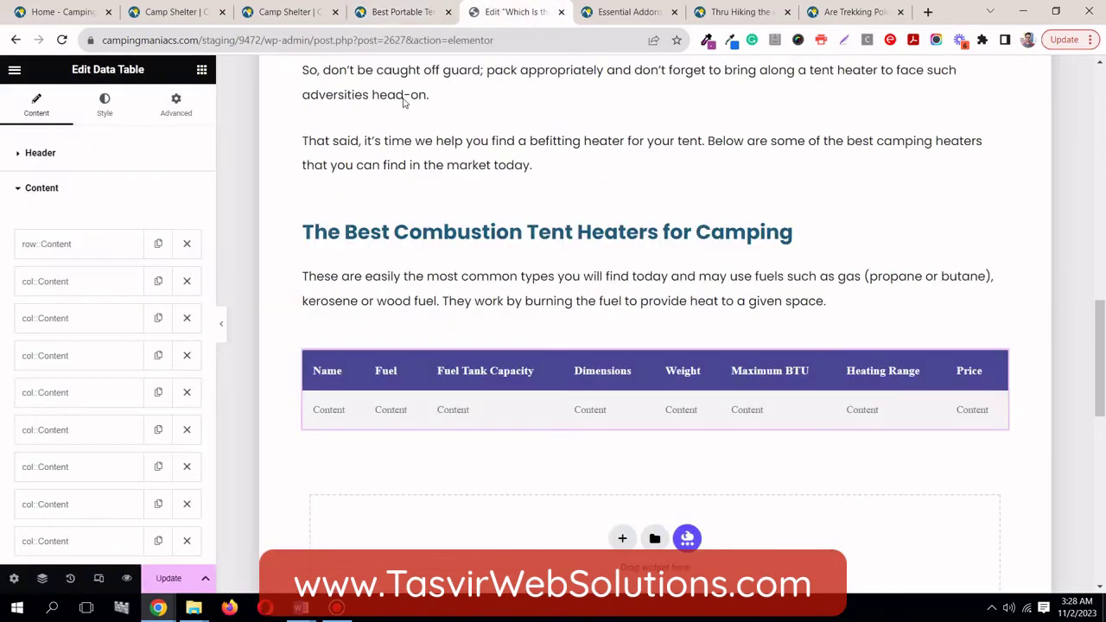
{"action": "left_click", "coordinate": [119, 283]}
{"action": "scroll", "coordinate": [82, 423], "scroll_direction": "down", "scroll_amount": 2}
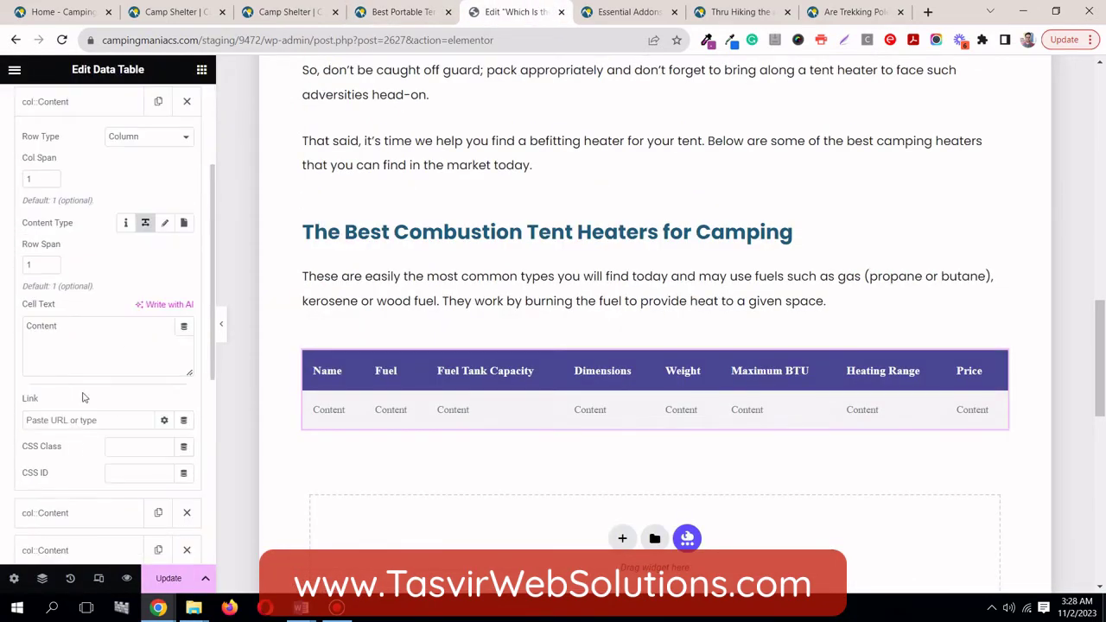
{"action": "double_click", "coordinate": [82, 329]}
{"action": "right_click", "coordinate": [82, 329]}
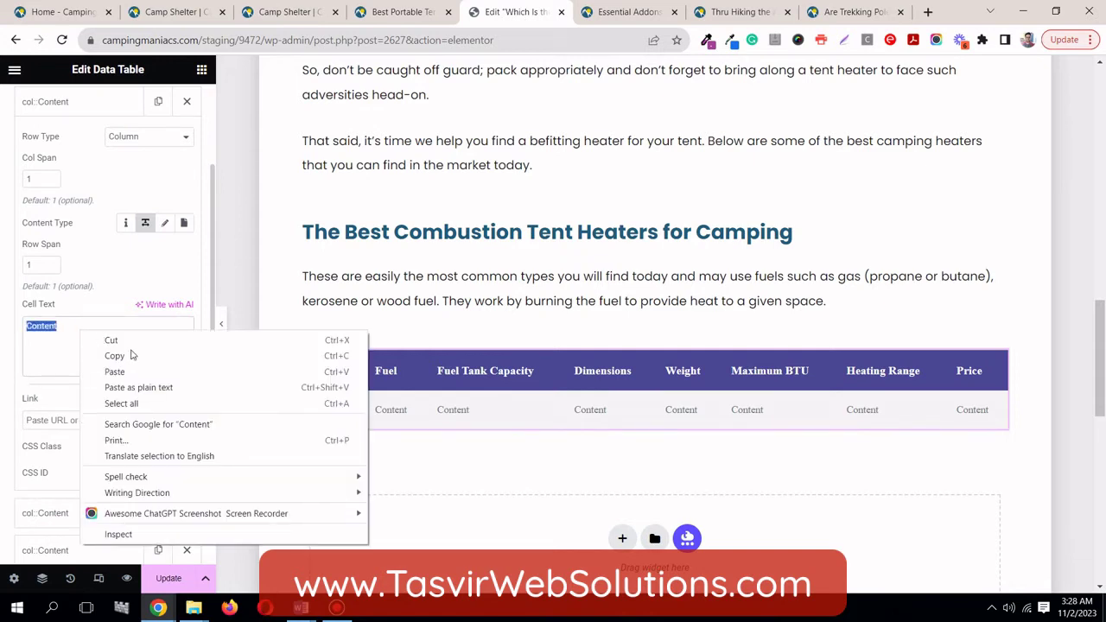
{"action": "left_click", "coordinate": [158, 388]}
{"action": "scroll", "coordinate": [61, 273], "scroll_direction": "up", "scroll_amount": 2}
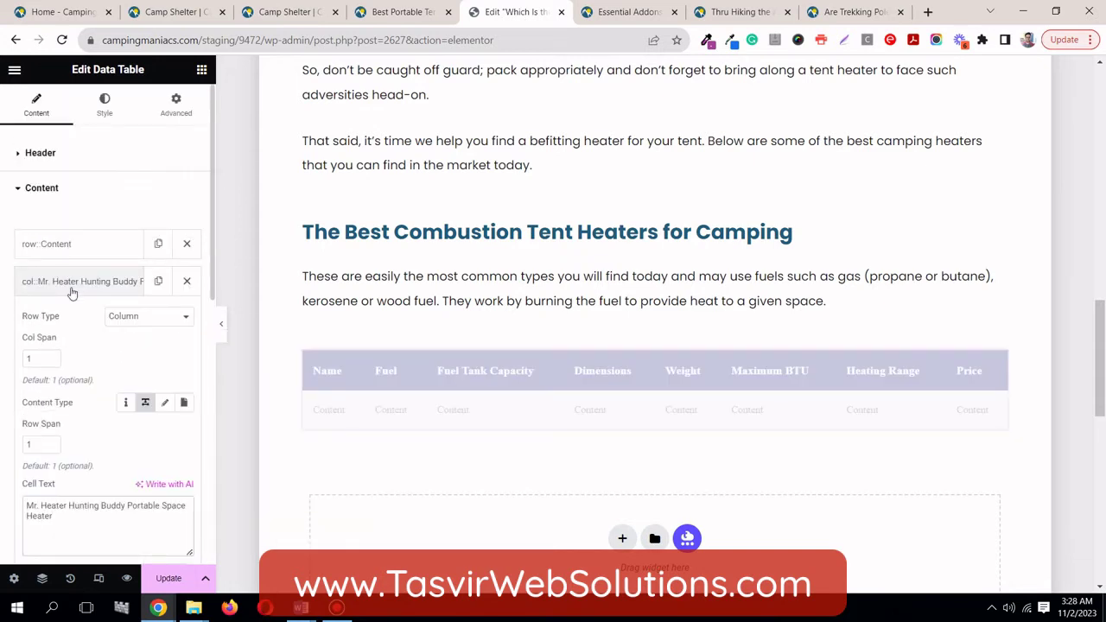
{"action": "left_click", "coordinate": [67, 281]}
Step: Set the first row's Fuel cell text to "Propane", copied from the published heater table and pasted as plain text
{"action": "left_click", "coordinate": [80, 321]}
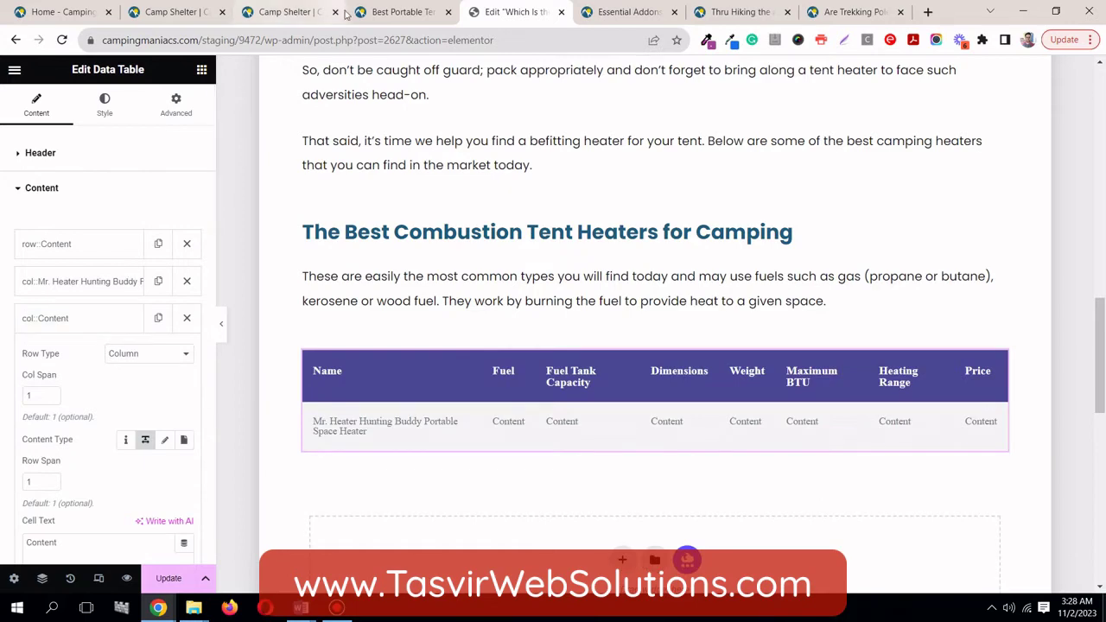
{"action": "left_click", "coordinate": [403, 12]}
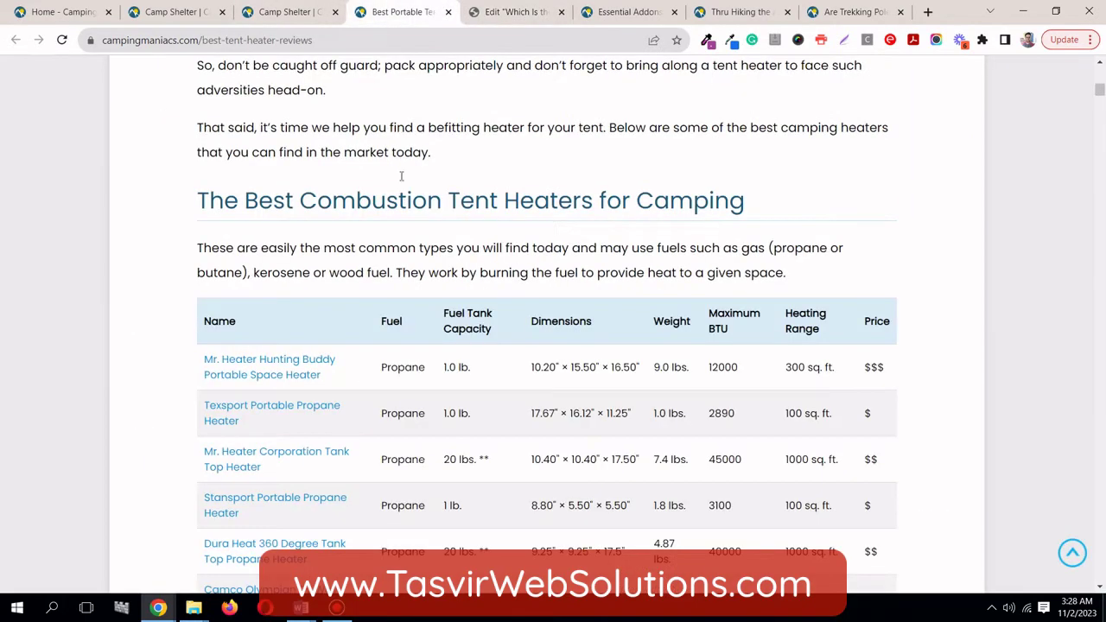
{"action": "left_click_drag", "start_coordinate": [429, 367], "coordinate": [390, 367]}
{"action": "right_click", "coordinate": [396, 367]}
{"action": "left_click", "coordinate": [429, 375]}
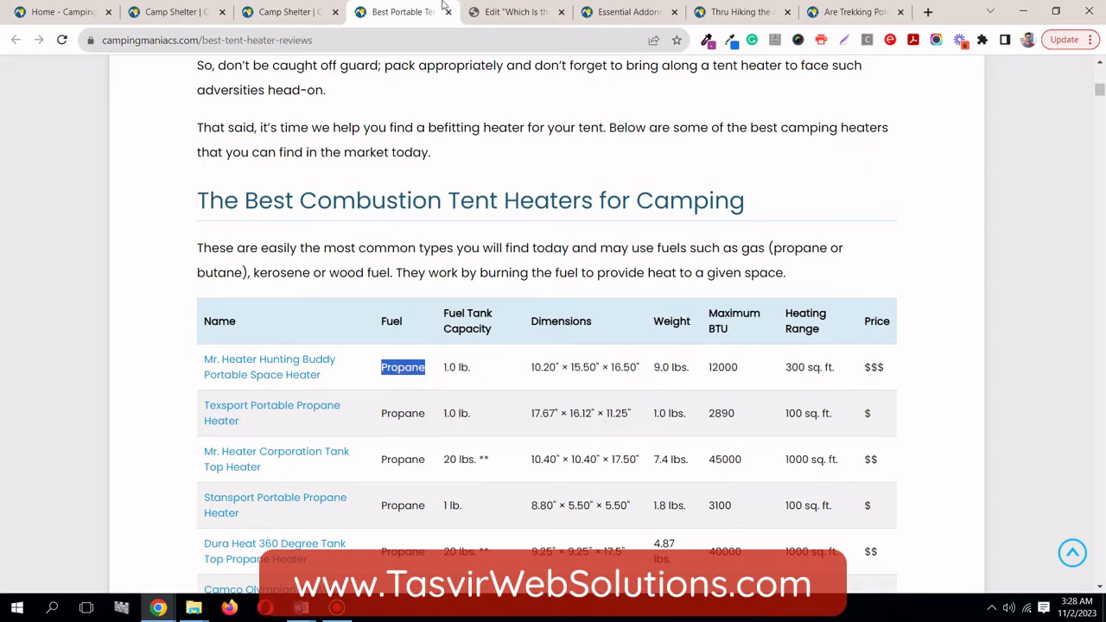
{"action": "left_click", "coordinate": [514, 12]}
{"action": "left_click", "coordinate": [82, 325]}
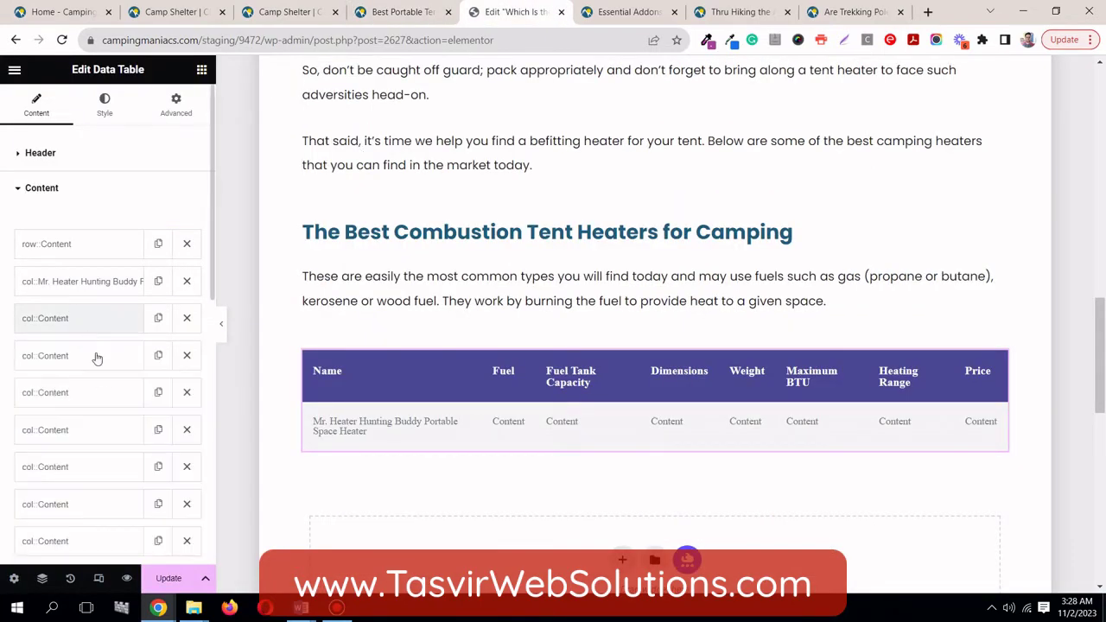
{"action": "left_click", "coordinate": [113, 322]}
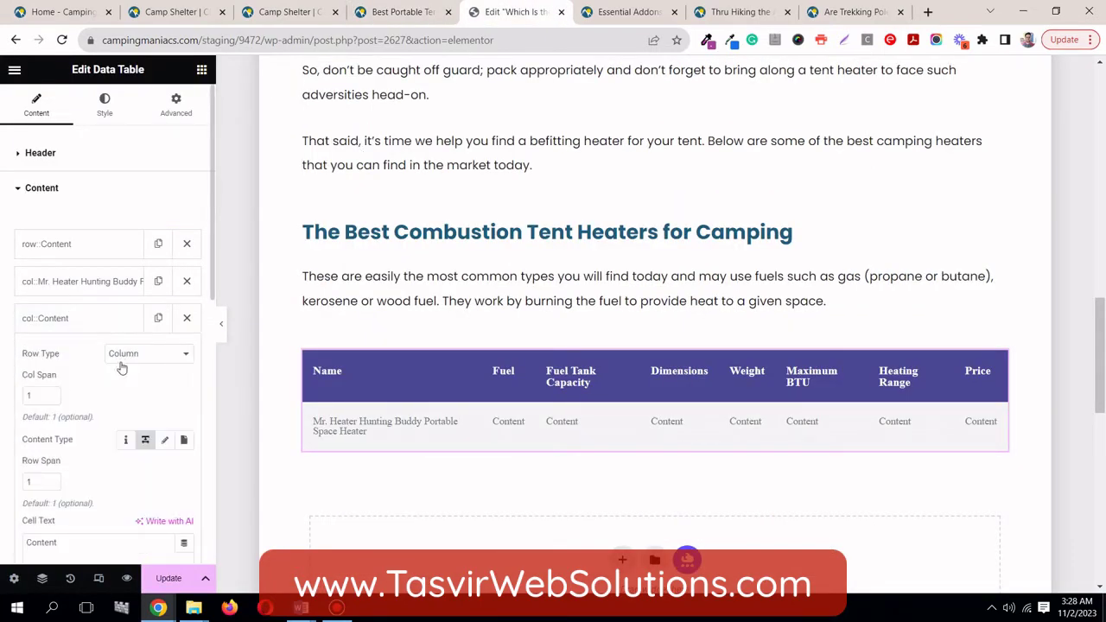
{"action": "scroll", "coordinate": [74, 448], "scroll_direction": "down", "scroll_amount": 2}
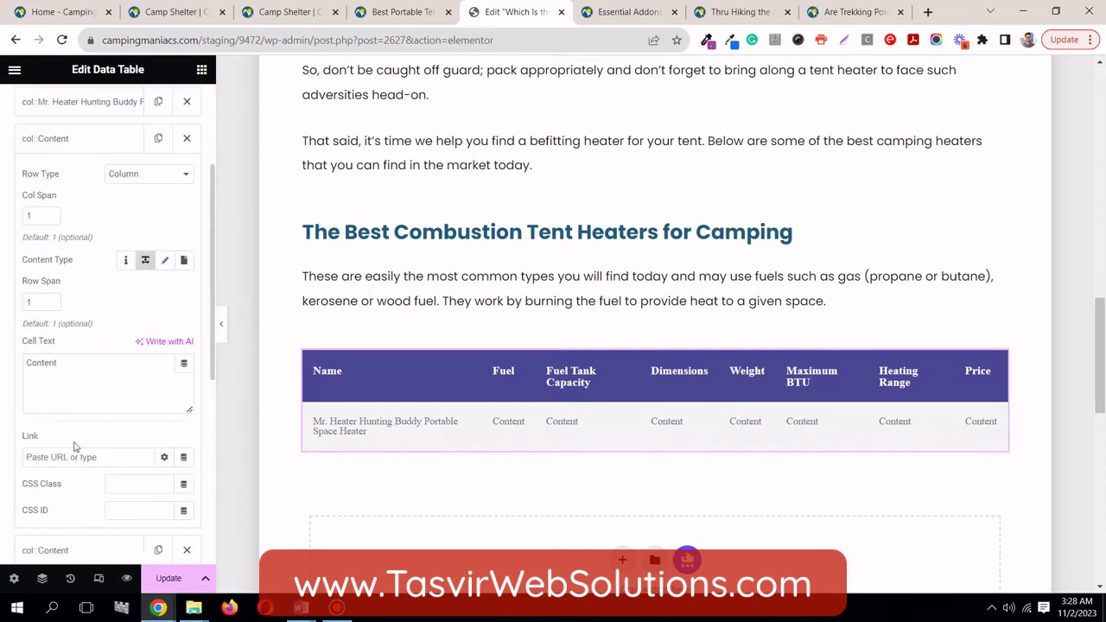
{"action": "double_click", "coordinate": [69, 363]}
{"action": "right_click", "coordinate": [69, 363]}
{"action": "left_click", "coordinate": [121, 430]}
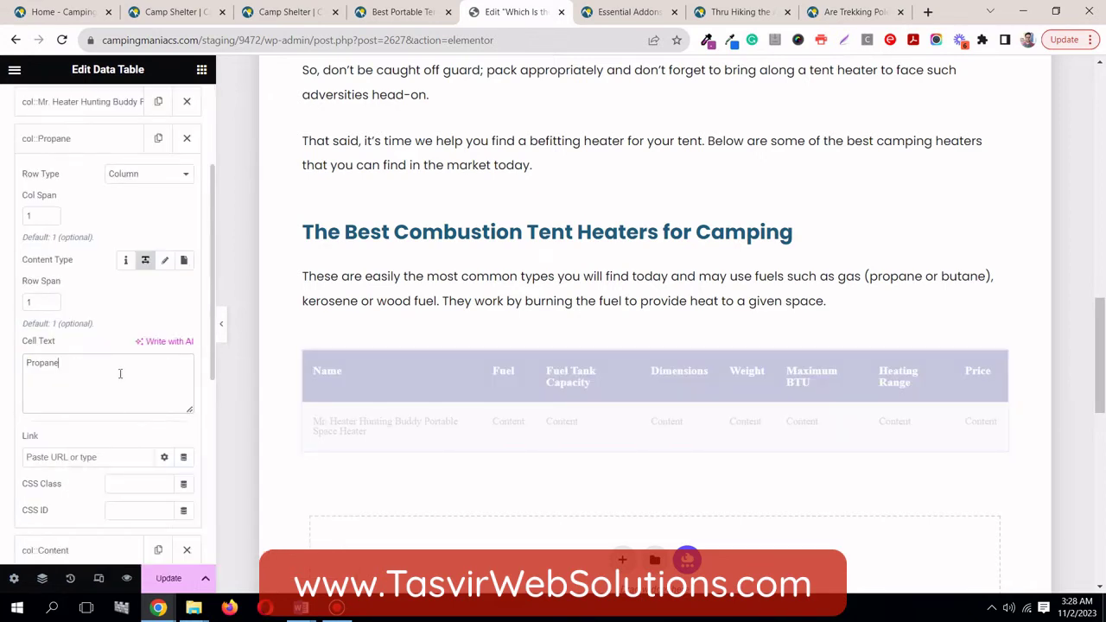
{"action": "left_click", "coordinate": [86, 140]}
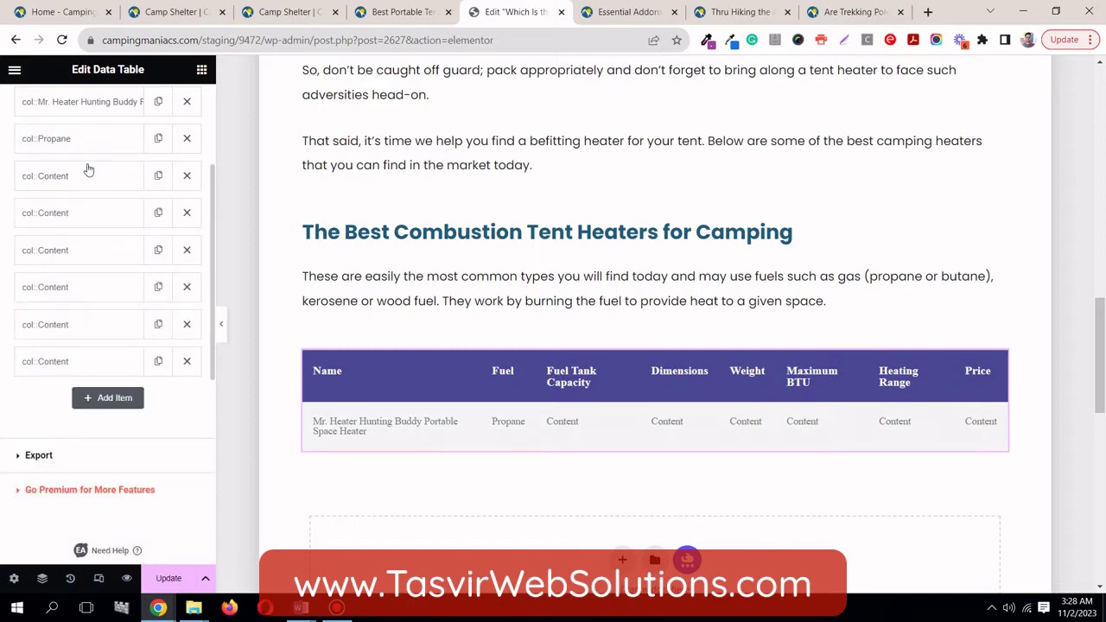
Step: Set the first row's Fuel Tank Capacity cell text to "1.0 lb.", copied from the published heater table and pasted as plain text
{"action": "left_click", "coordinate": [86, 173]}
{"action": "left_click", "coordinate": [424, 11]}
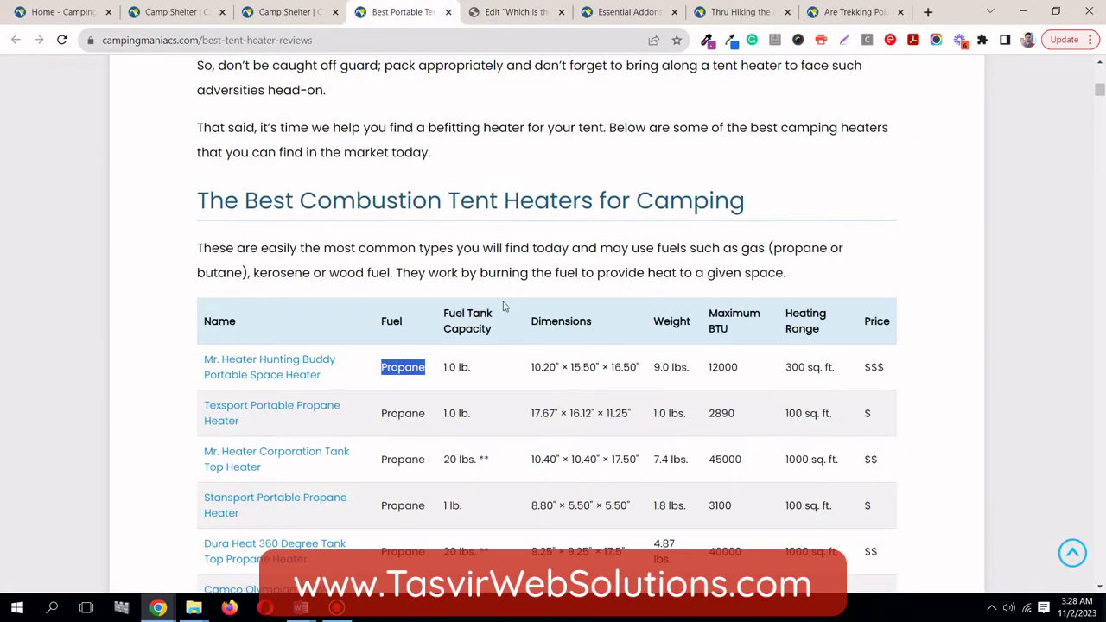
{"action": "left_click_drag", "start_coordinate": [479, 373], "coordinate": [448, 367]}
{"action": "right_click", "coordinate": [464, 367]}
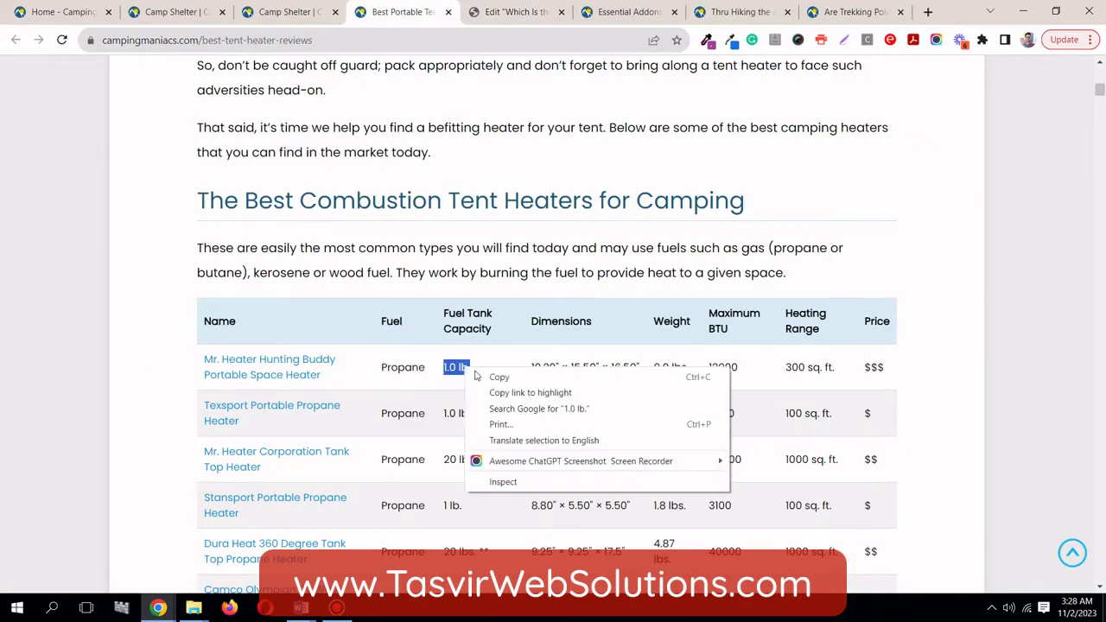
{"action": "left_click", "coordinate": [480, 378]}
{"action": "left_click", "coordinate": [497, 9]}
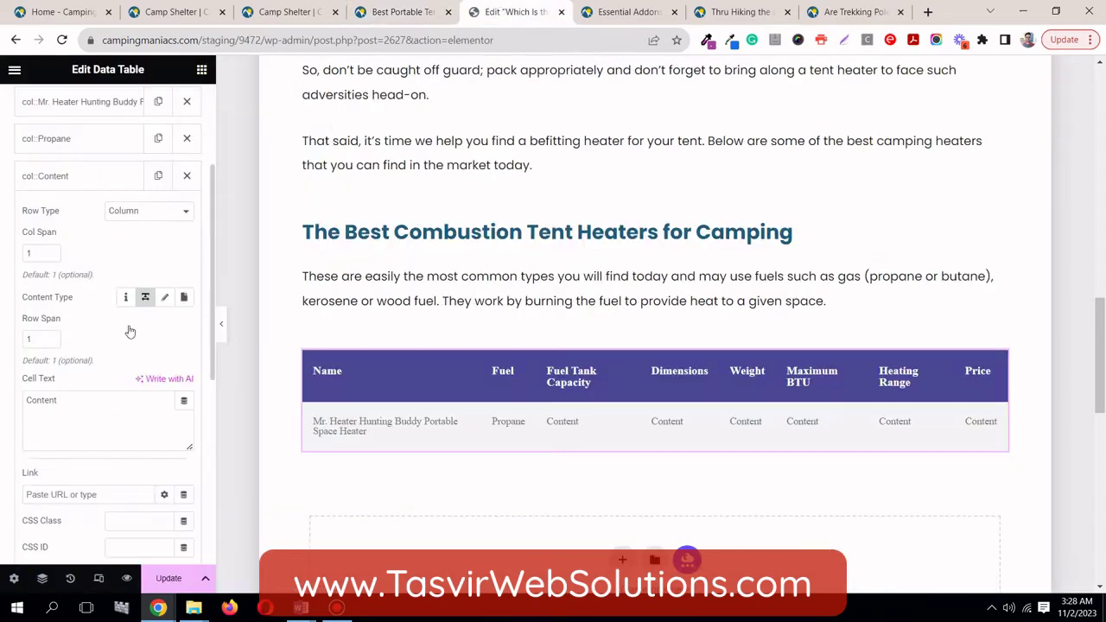
{"action": "double_click", "coordinate": [105, 407]}
{"action": "right_click", "coordinate": [104, 407]}
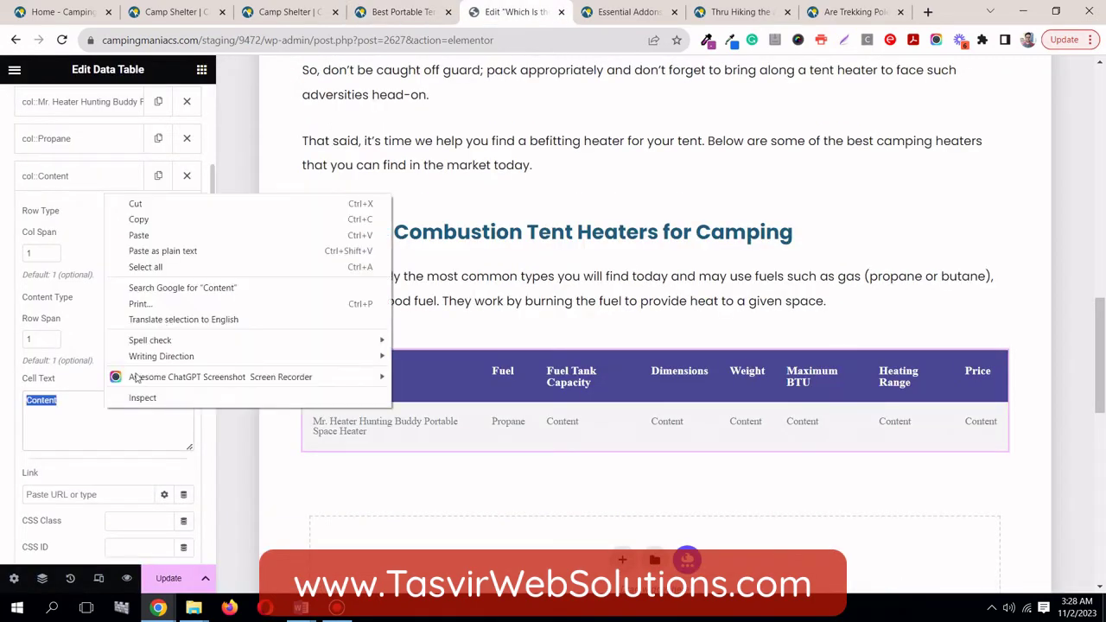
{"action": "left_click", "coordinate": [178, 250]}
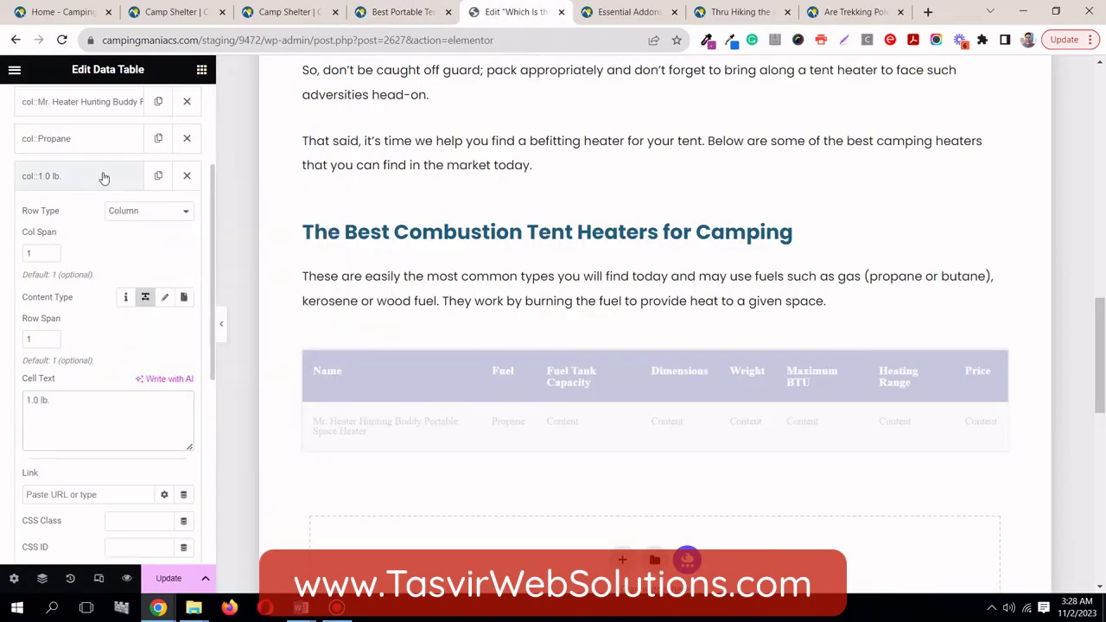
{"action": "left_click", "coordinate": [102, 177]}
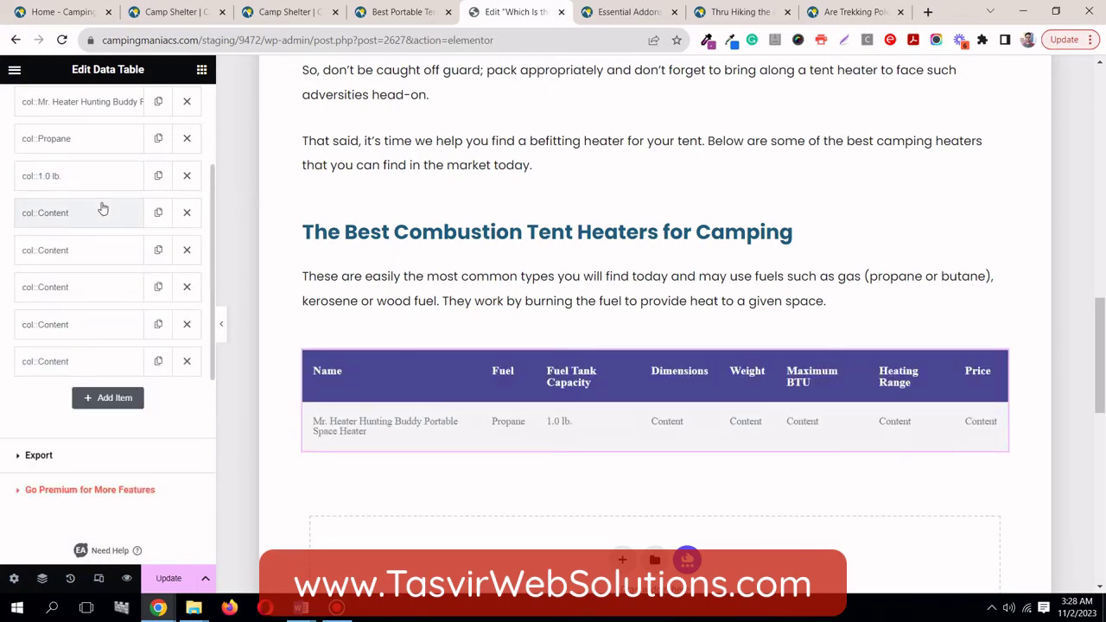
Step: Set the first row's Dimensions cell text to 10.20" × 15.50" × 16.50", copied from the published heater table and pasted as plain text
{"action": "left_click", "coordinate": [101, 210]}
{"action": "left_click", "coordinate": [372, 7]}
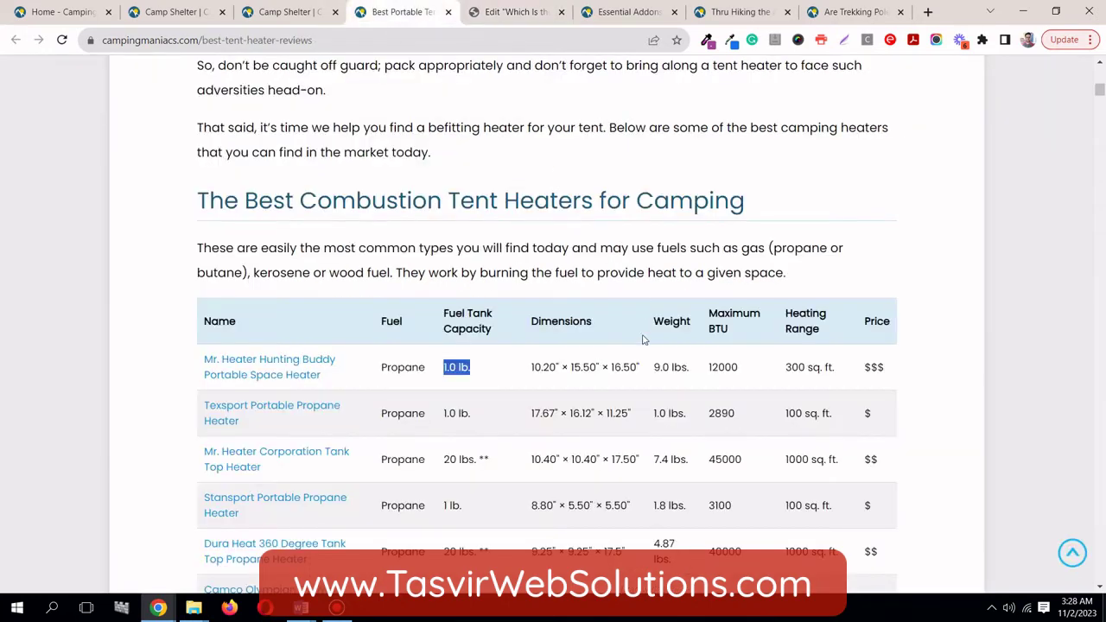
{"action": "left_click_drag", "start_coordinate": [642, 372], "coordinate": [542, 364]}
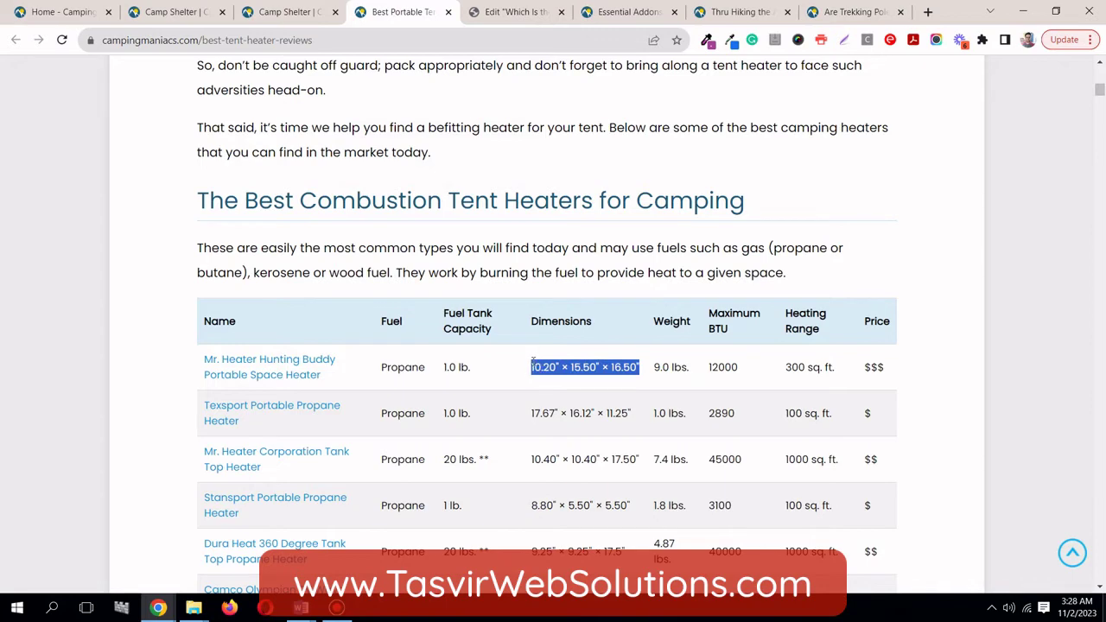
{"action": "right_click", "coordinate": [542, 368]}
{"action": "left_click", "coordinate": [576, 375]}
{"action": "left_click", "coordinate": [515, 12]}
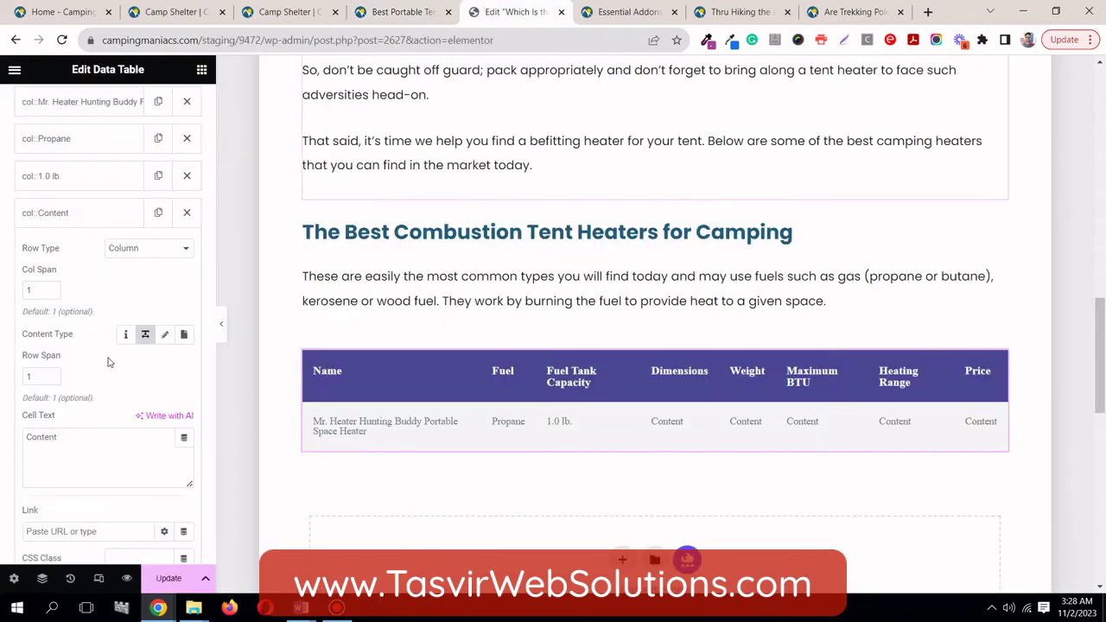
{"action": "double_click", "coordinate": [95, 436]}
{"action": "right_click", "coordinate": [95, 440]}
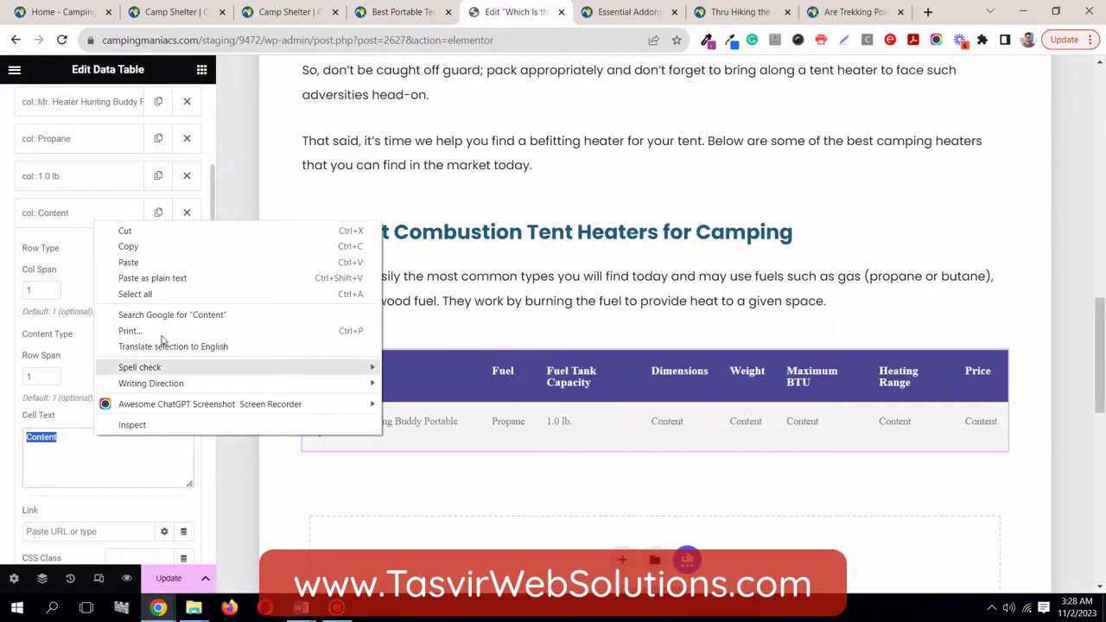
{"action": "left_click", "coordinate": [152, 279]}
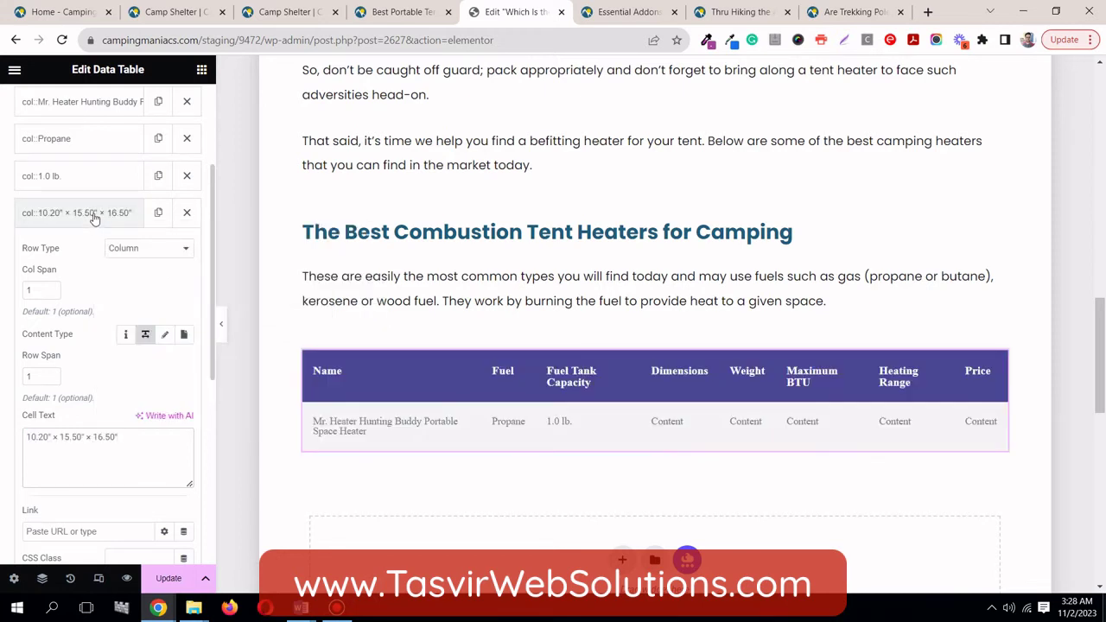
{"action": "left_click", "coordinate": [96, 216]}
Step: Set the first row's Weight cell text to "9.0 lbs.", copied from the published heater table and pasted as plain text
{"action": "left_click", "coordinate": [99, 251]}
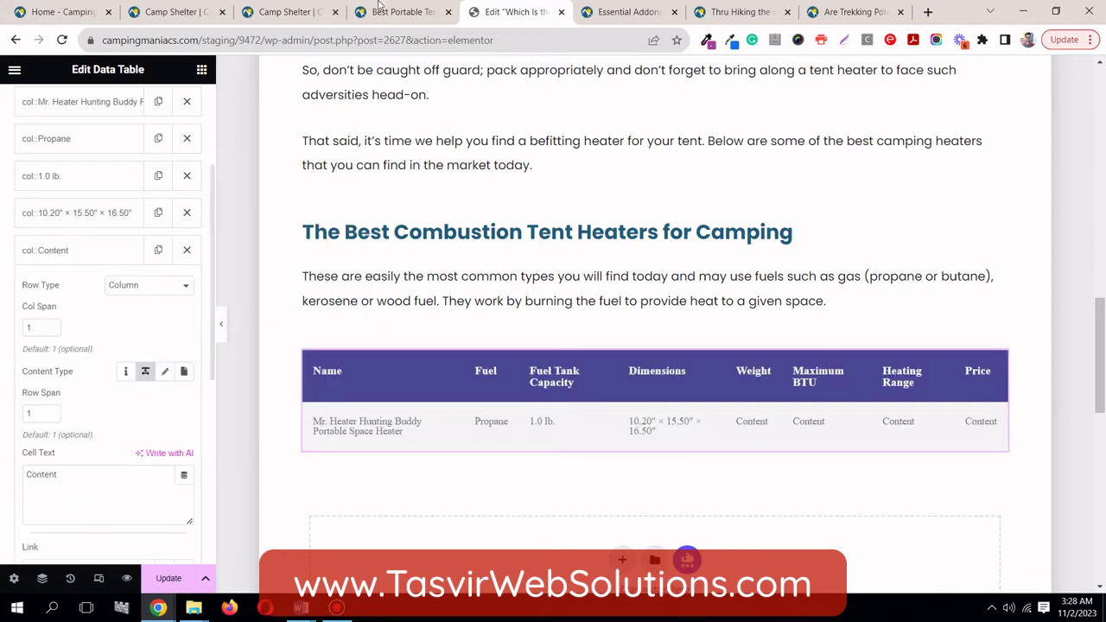
{"action": "left_click", "coordinate": [404, 9]}
{"action": "left_click", "coordinate": [691, 370]}
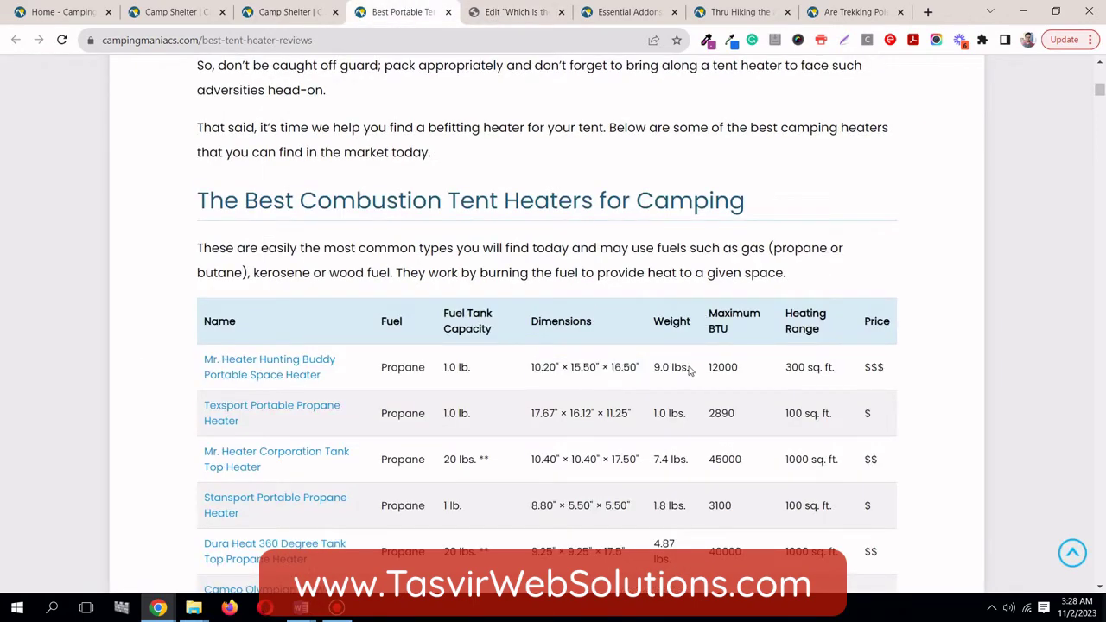
{"action": "left_click_drag", "start_coordinate": [655, 367], "coordinate": [654, 367]}
{"action": "right_click", "coordinate": [677, 367]}
{"action": "left_click", "coordinate": [692, 375]}
{"action": "left_click", "coordinate": [665, 343]}
{"action": "left_click", "coordinate": [516, 11]}
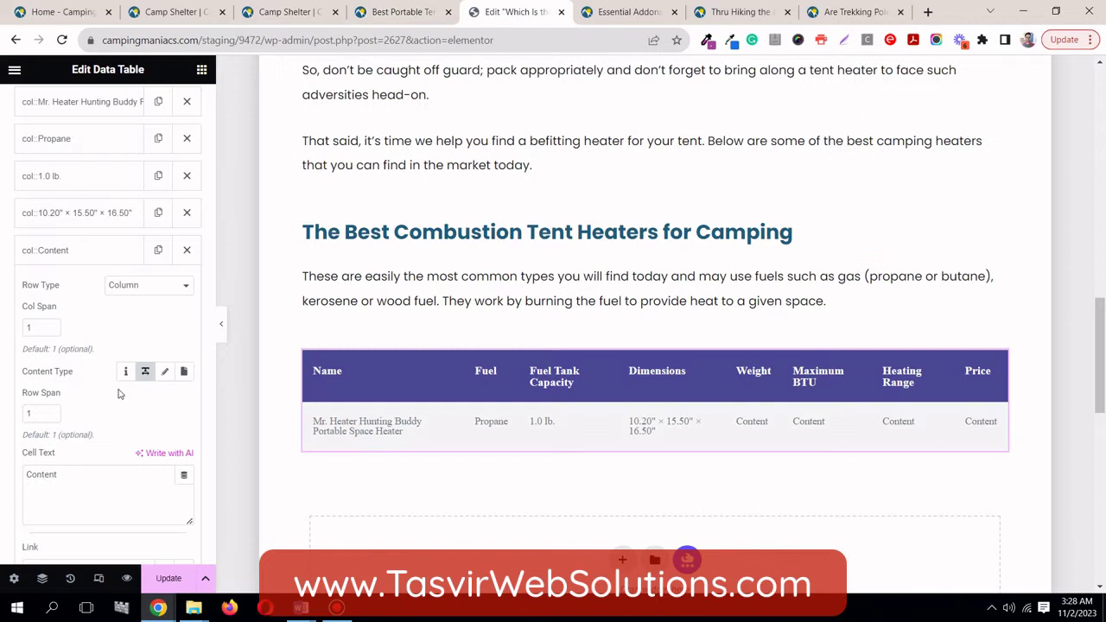
{"action": "double_click", "coordinate": [88, 474]}
{"action": "right_click", "coordinate": [89, 474]}
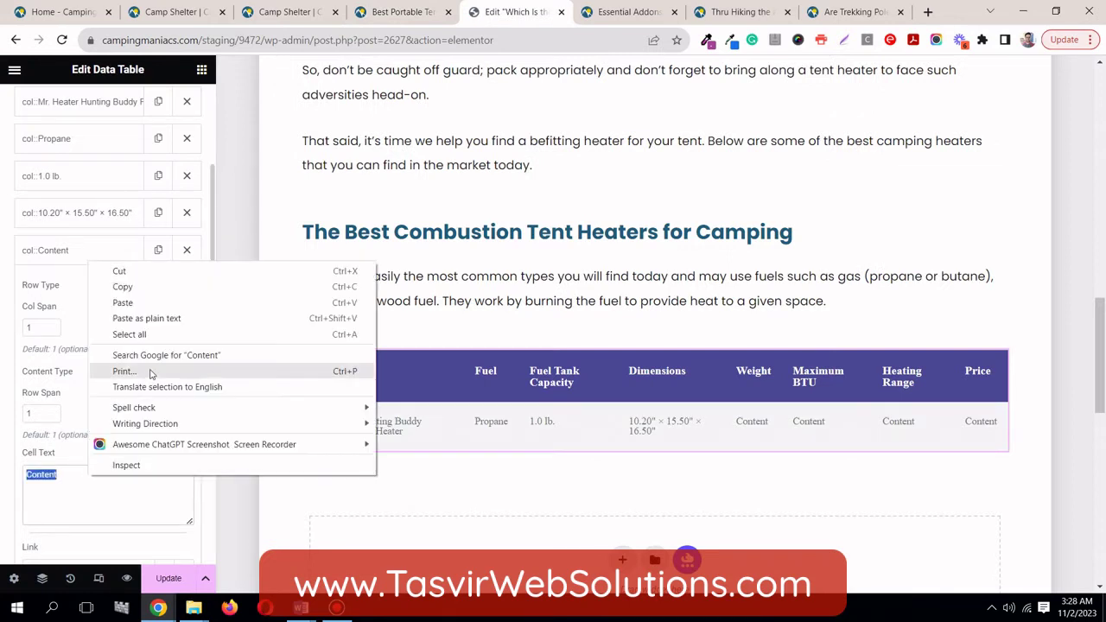
{"action": "left_click", "coordinate": [172, 321]}
{"action": "left_click", "coordinate": [117, 263]}
Step: Set the first row's Maximum BTU cell text to "12000", copied from the published heater table and pasted as plain text
{"action": "left_click", "coordinate": [116, 291]}
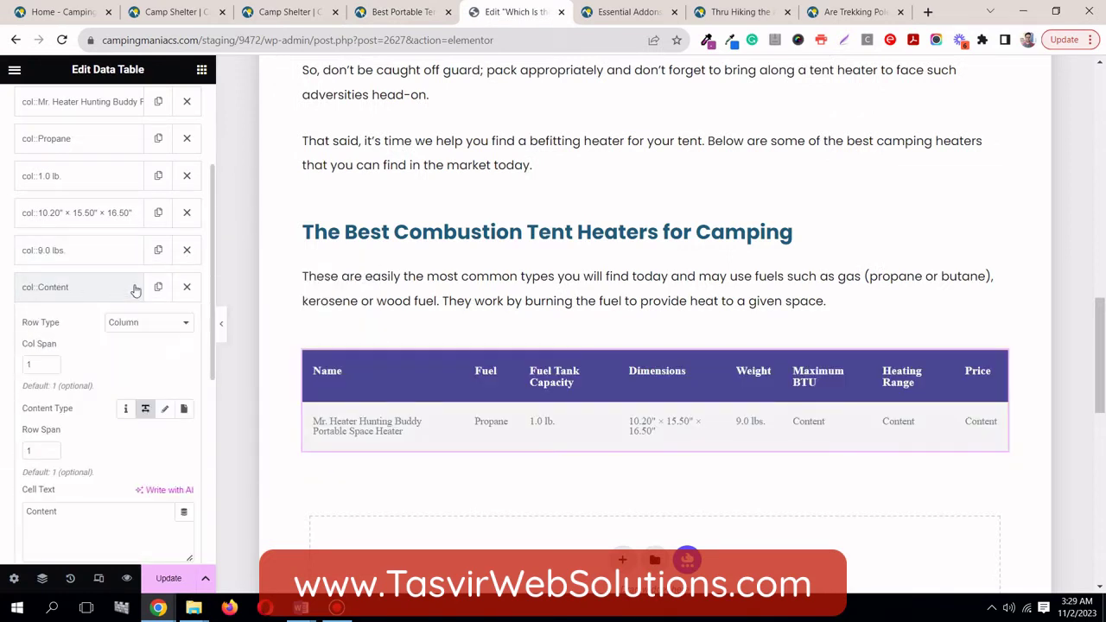
{"action": "left_click", "coordinate": [404, 11]}
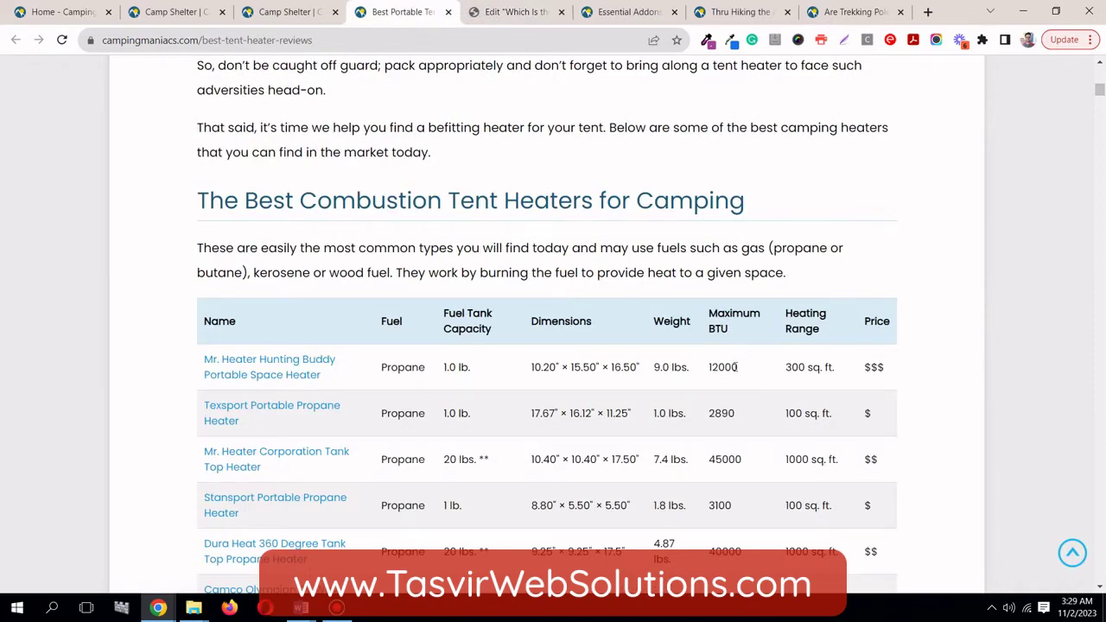
{"action": "left_click_drag", "start_coordinate": [739, 374], "coordinate": [706, 370]}
{"action": "right_click", "coordinate": [713, 371]}
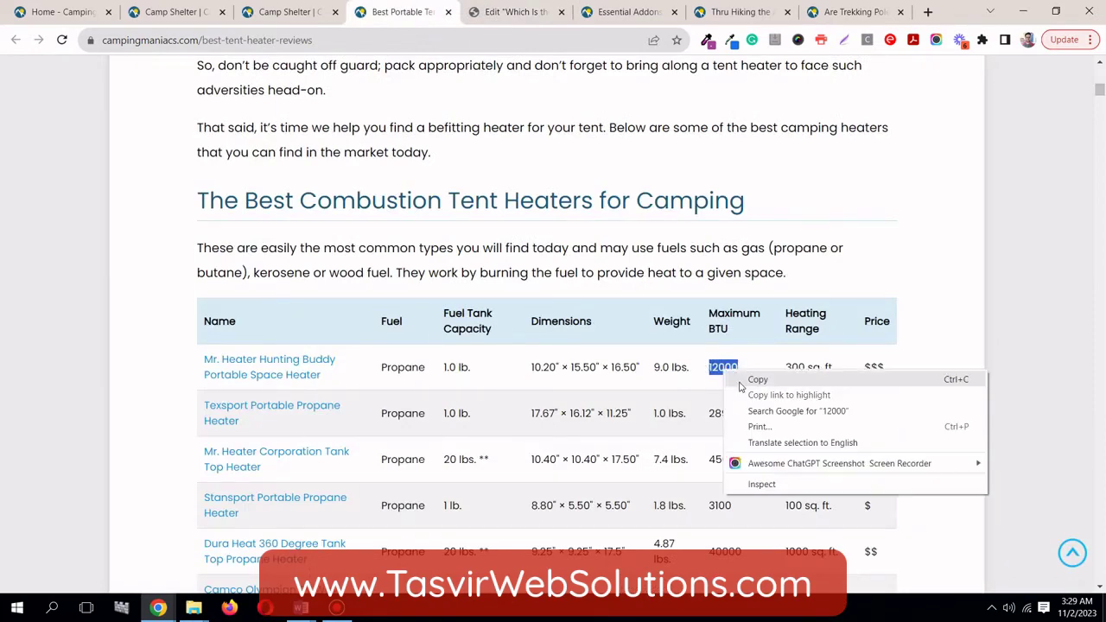
{"action": "left_click", "coordinate": [742, 381]}
{"action": "left_click", "coordinate": [557, 16]}
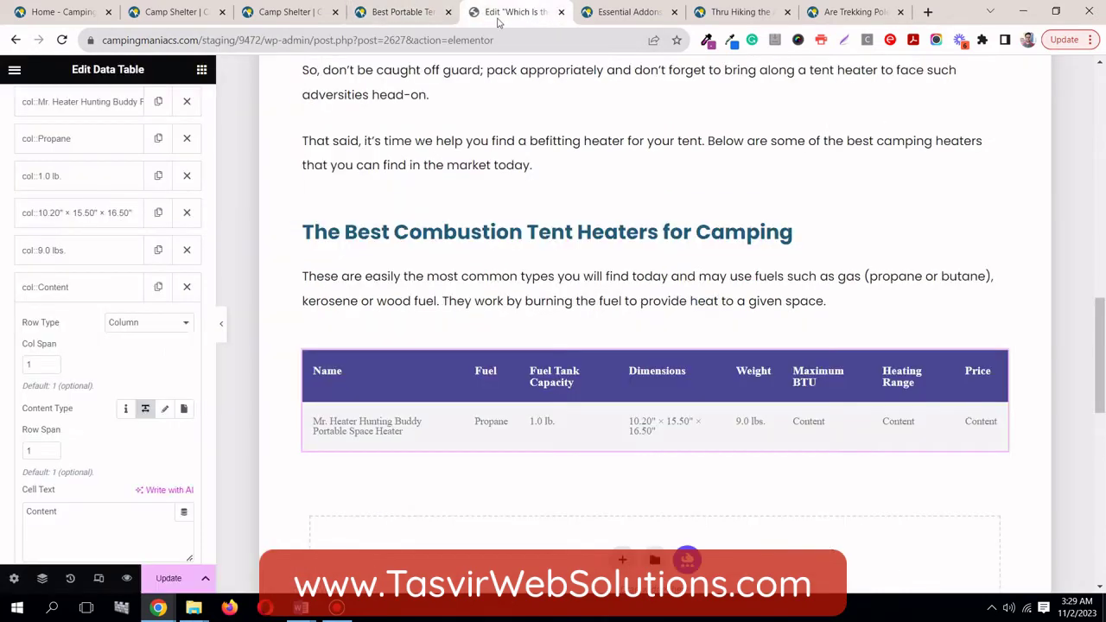
{"action": "left_click", "coordinate": [106, 515]}
{"action": "right_click", "coordinate": [105, 515]}
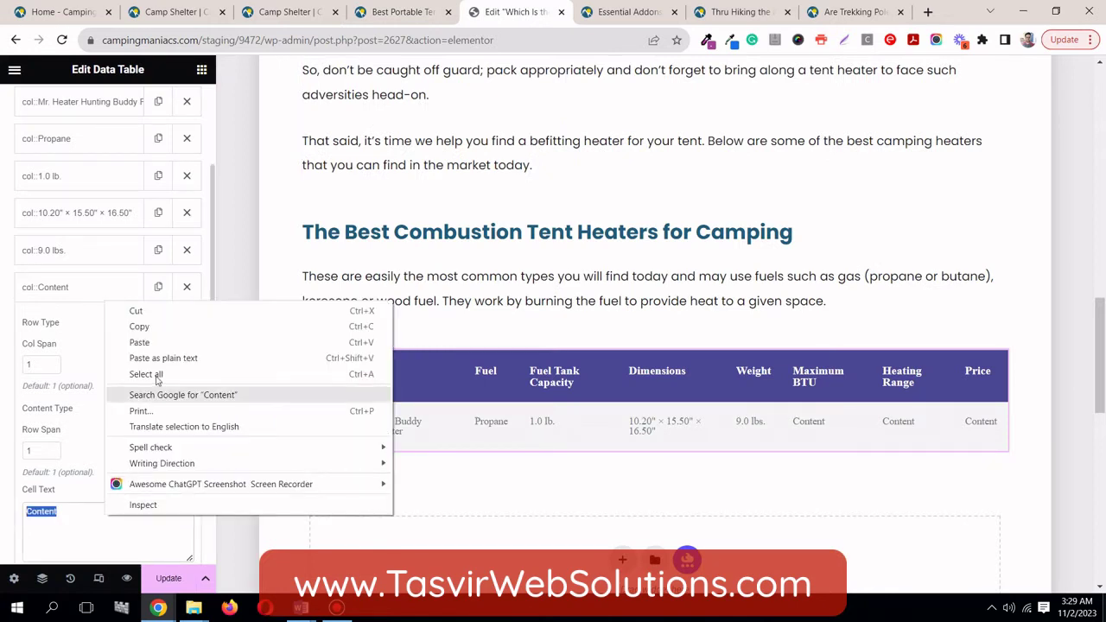
{"action": "left_click", "coordinate": [163, 371]}
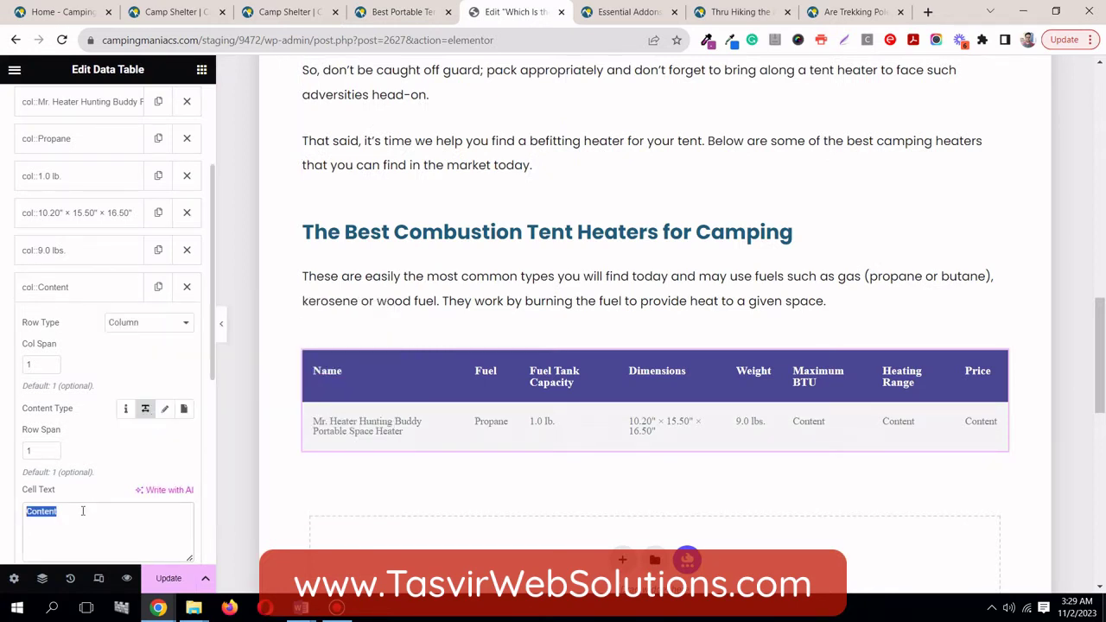
{"action": "right_click", "coordinate": [83, 511]}
{"action": "left_click", "coordinate": [166, 358]}
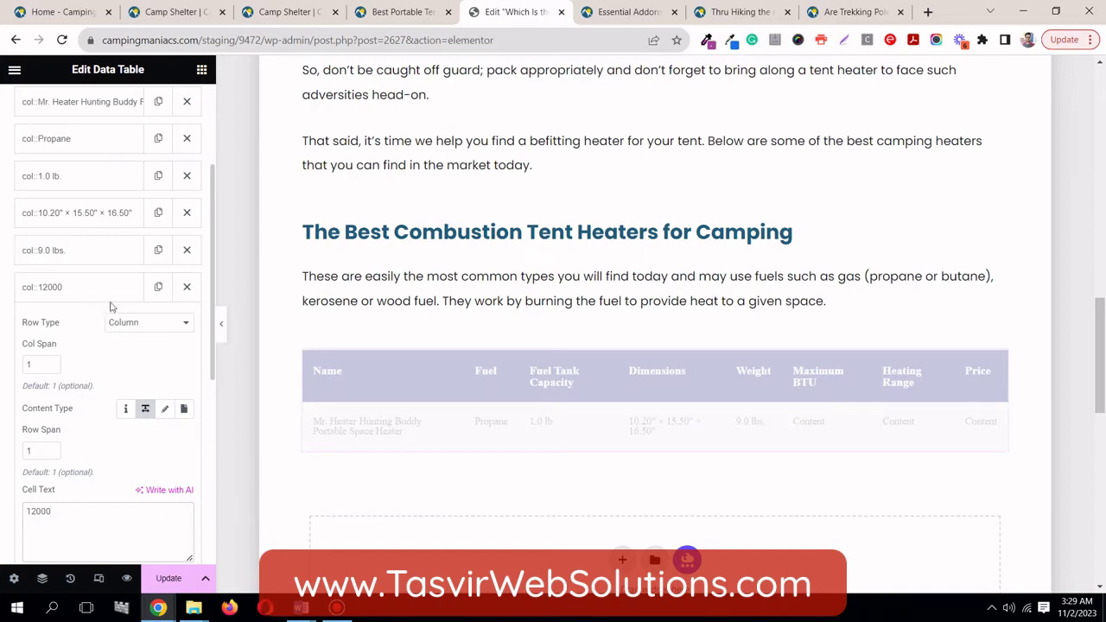
{"action": "left_click", "coordinate": [108, 293]}
Step: Set the first row's Heating Range cell text to "300 sq. ft.", copied from the published heater table and pasted as plain text
{"action": "left_click", "coordinate": [101, 323]}
{"action": "left_click", "coordinate": [361, 10]}
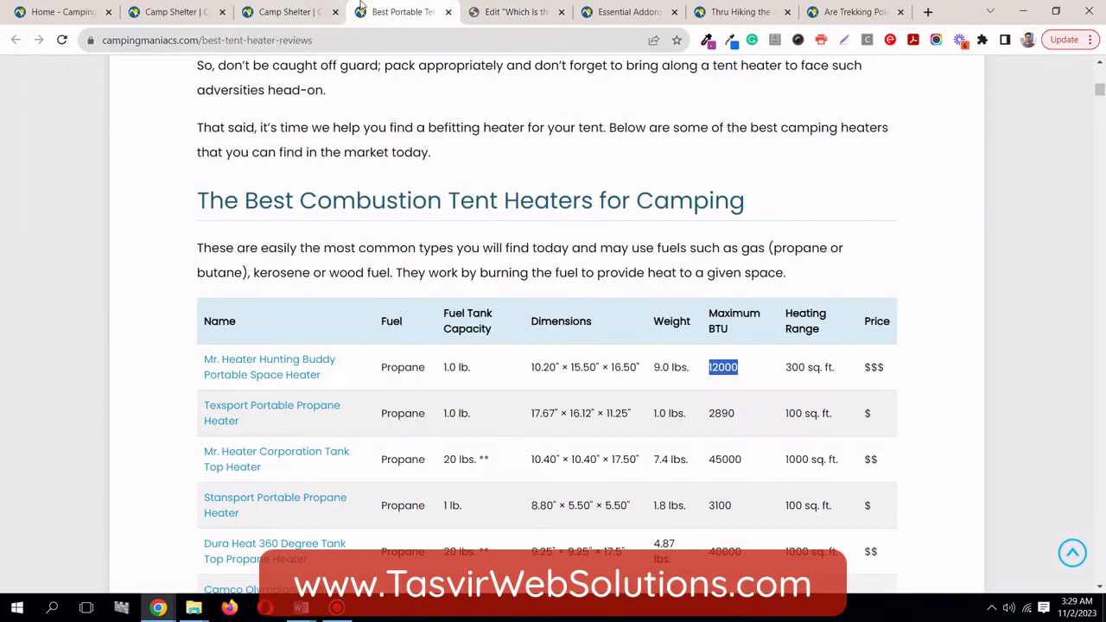
{"action": "triple_click", "coordinate": [789, 367]}
{"action": "right_click", "coordinate": [787, 367]}
{"action": "left_click", "coordinate": [812, 375]}
{"action": "left_click", "coordinate": [543, 6]}
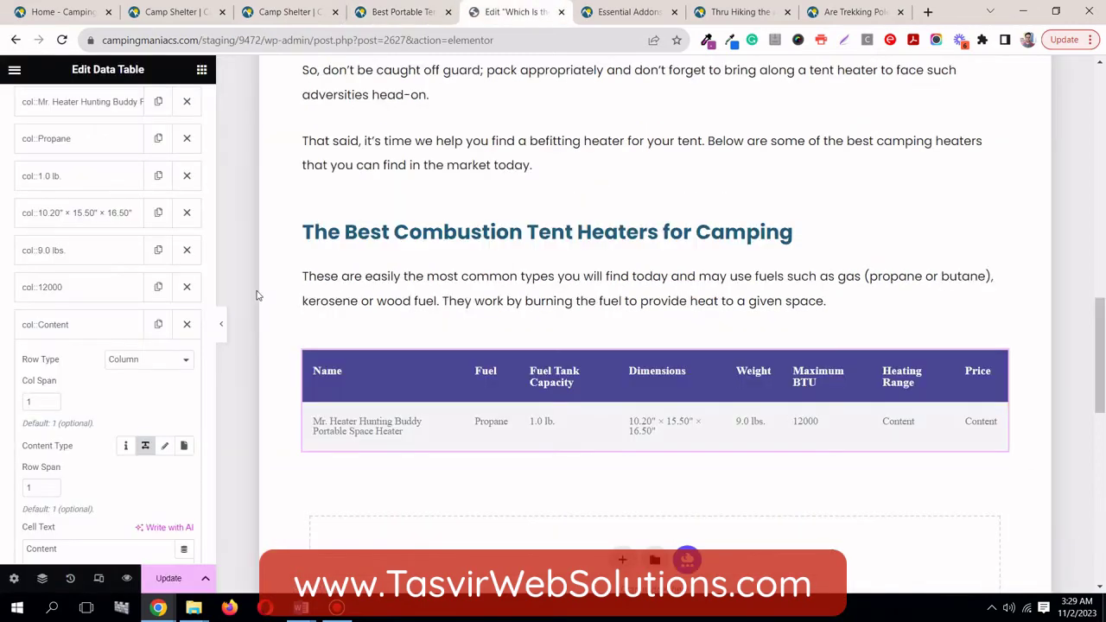
{"action": "scroll", "coordinate": [128, 482], "scroll_direction": "down", "scroll_amount": 2}
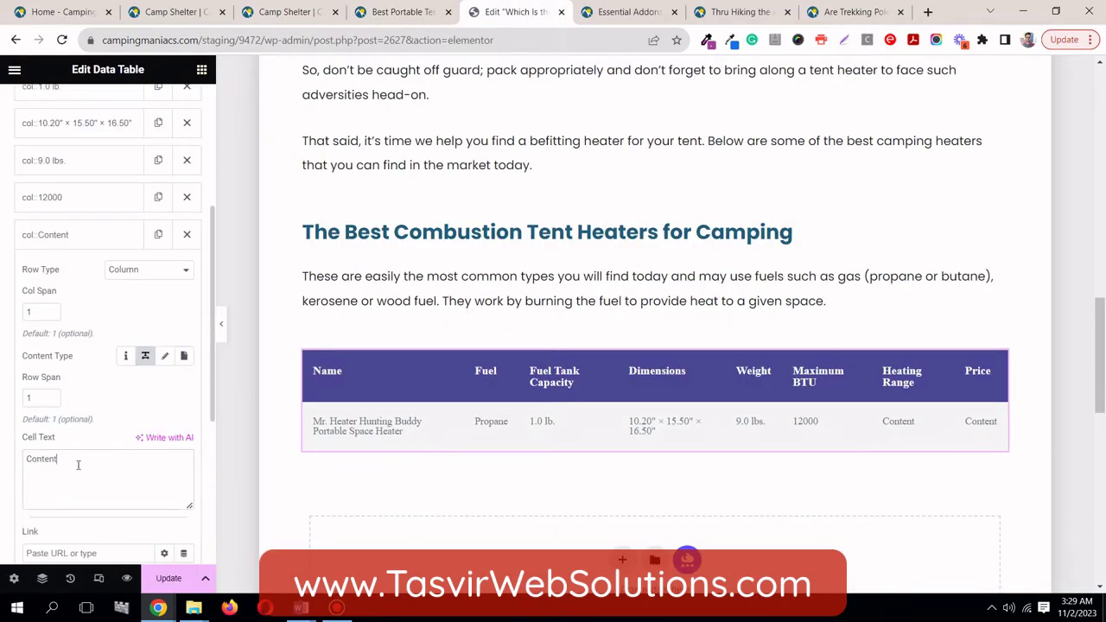
{"action": "triple_click", "coordinate": [78, 465]}
{"action": "right_click", "coordinate": [78, 465]}
{"action": "left_click", "coordinate": [194, 313]}
{"action": "left_click", "coordinate": [89, 245]}
Step: Set the first row's Price cell text to "$$$", copied from the published heater table and pasted as plain text
{"action": "left_click", "coordinate": [87, 273]}
{"action": "left_click", "coordinate": [373, 12]}
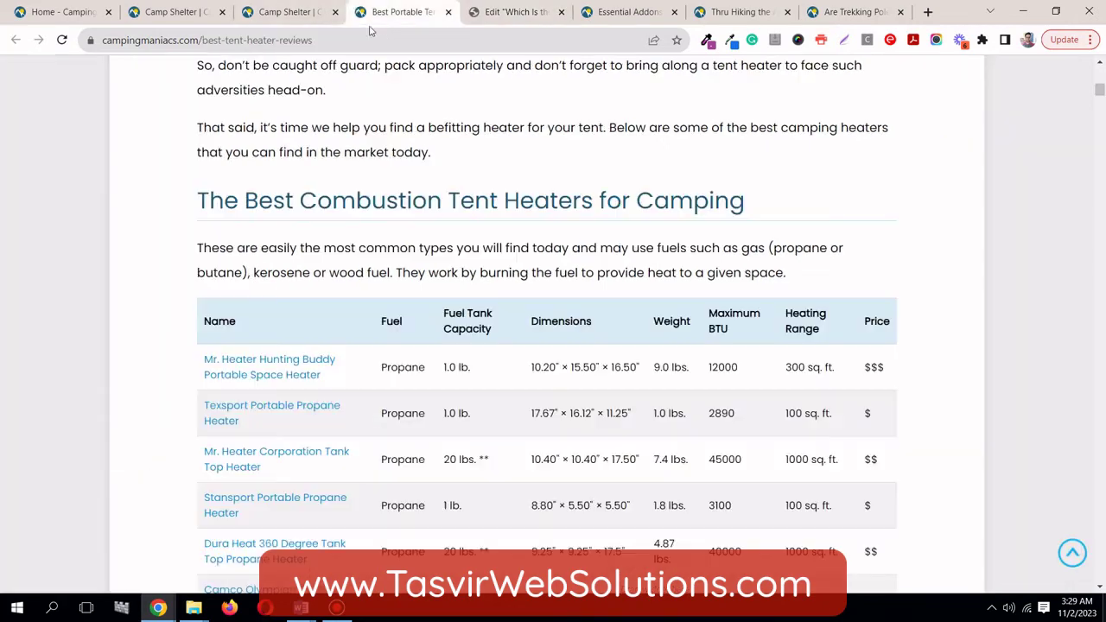
{"action": "double_click", "coordinate": [874, 366]}
{"action": "right_click", "coordinate": [866, 363]}
{"action": "left_click", "coordinate": [890, 374]}
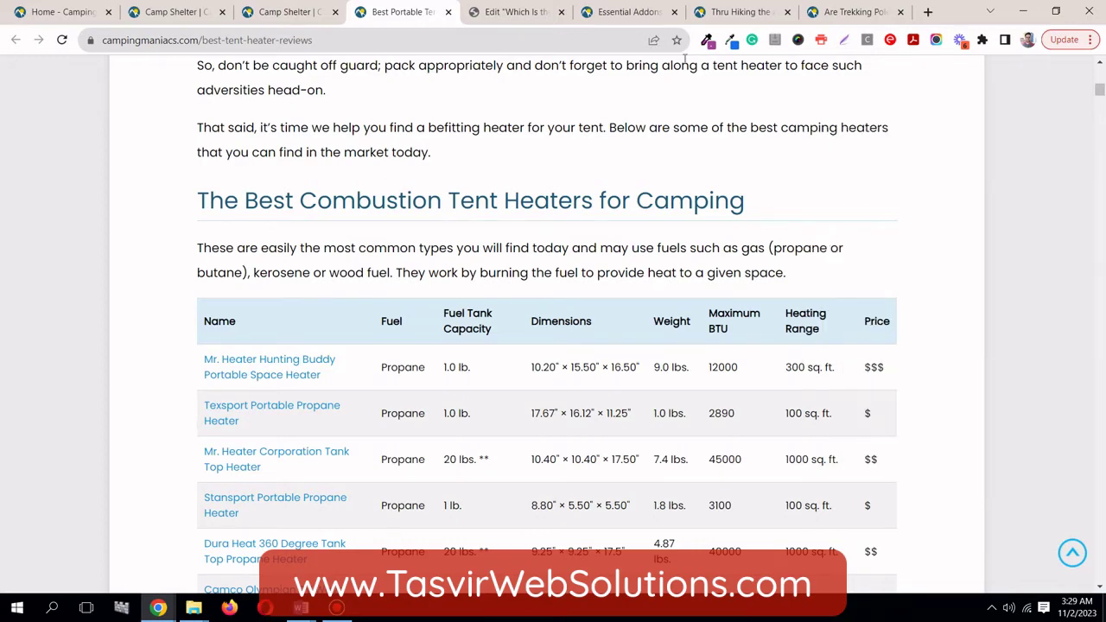
{"action": "left_click", "coordinate": [516, 12]}
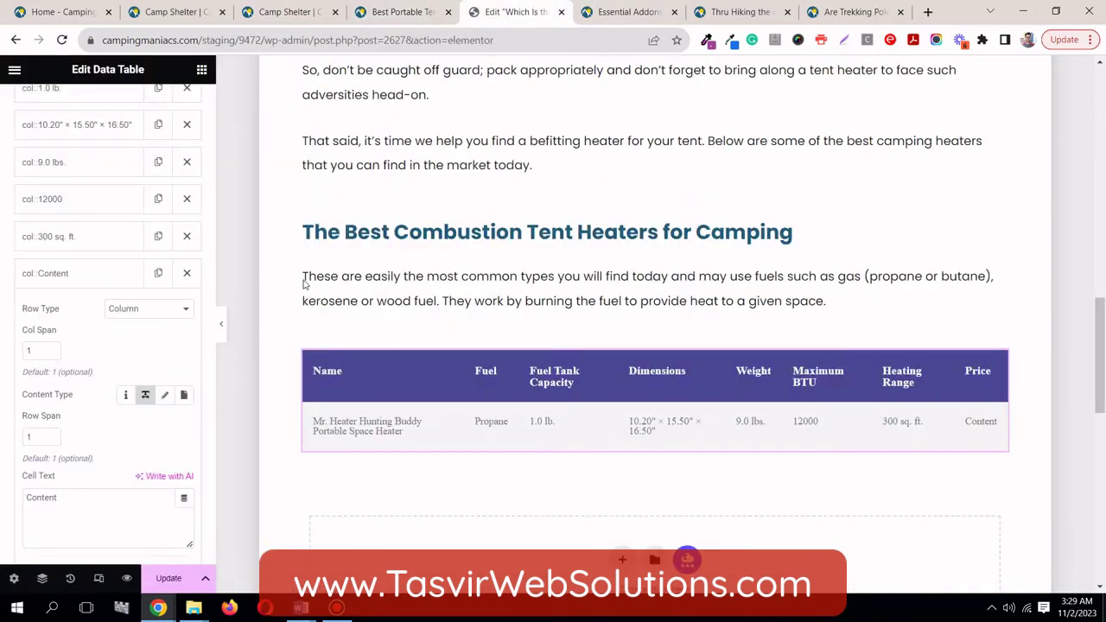
{"action": "double_click", "coordinate": [110, 498]}
{"action": "right_click", "coordinate": [111, 497]}
{"action": "left_click", "coordinate": [214, 332]}
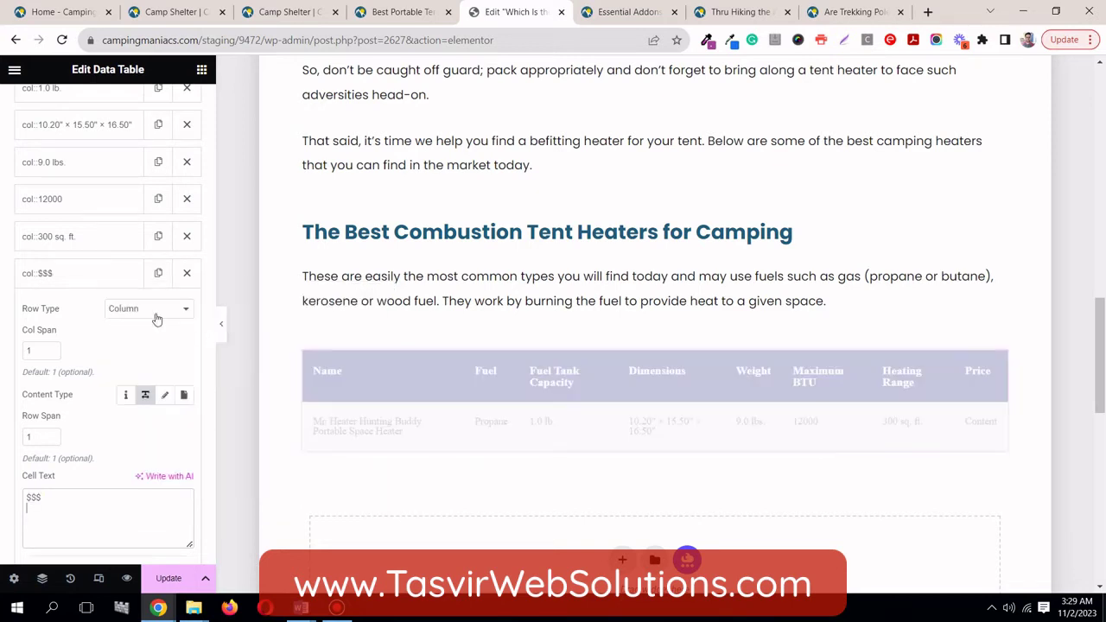
{"action": "left_click", "coordinate": [93, 278]}
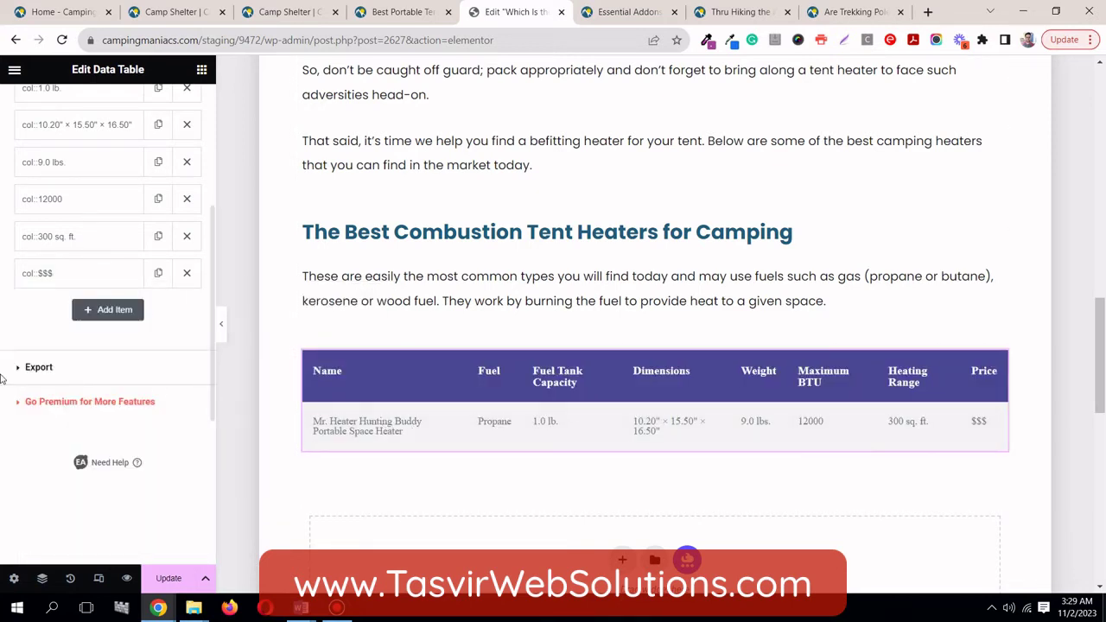
Step: Save the post with the completed first table row
{"action": "scroll", "coordinate": [2, 378], "scroll_direction": "up", "scroll_amount": 3}
{"action": "scroll", "coordinate": [112, 458], "scroll_direction": "down", "scroll_amount": 1}
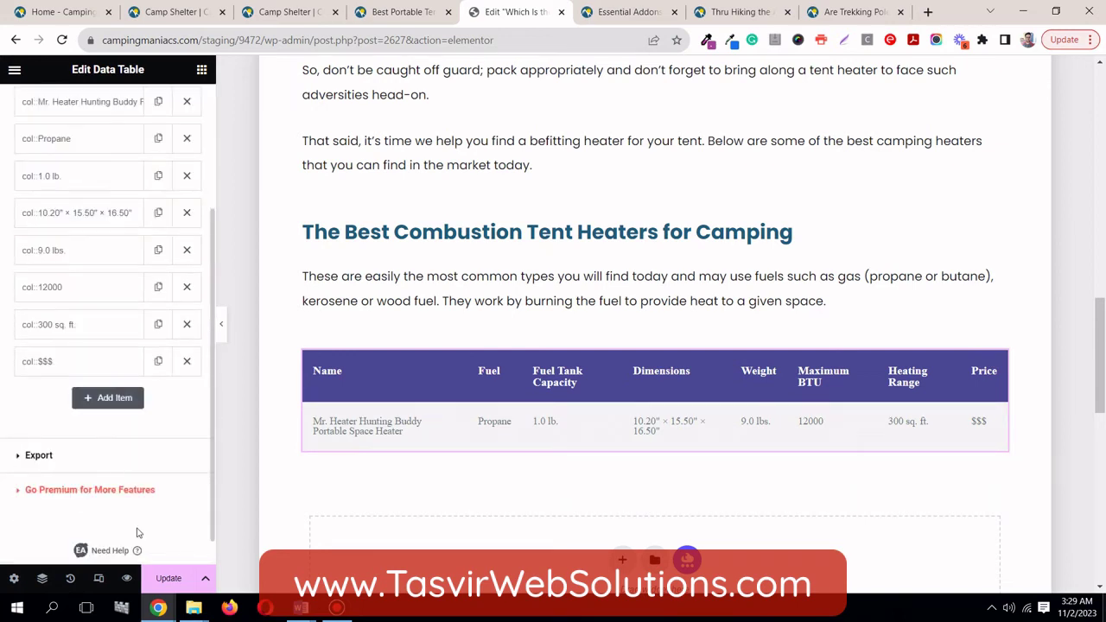
{"action": "left_click", "coordinate": [170, 580]}
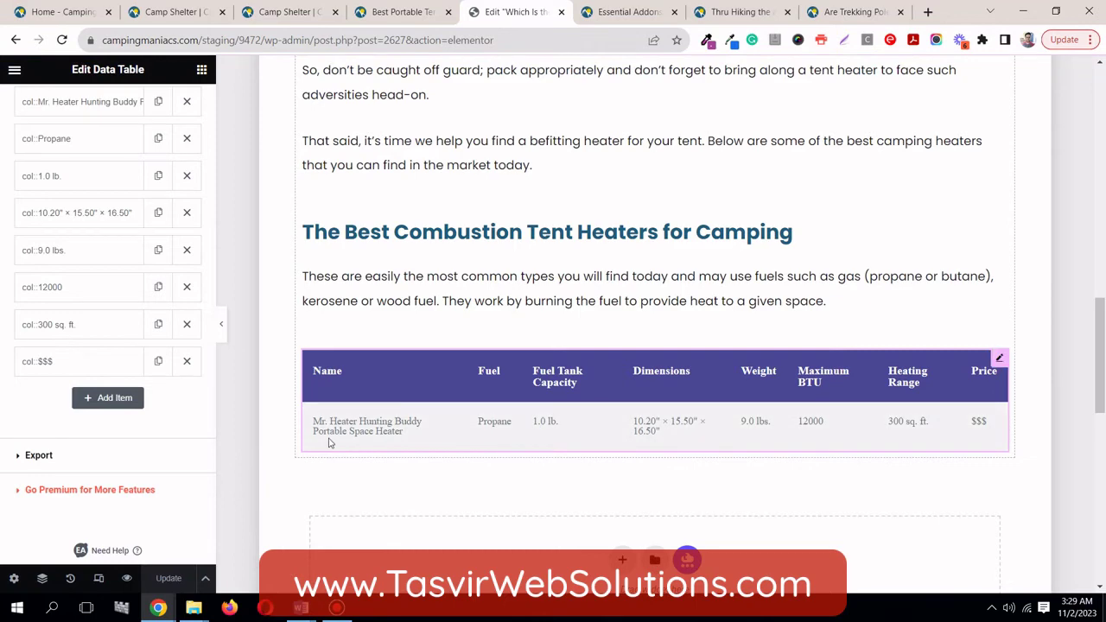
{"action": "left_click", "coordinate": [432, 10]}
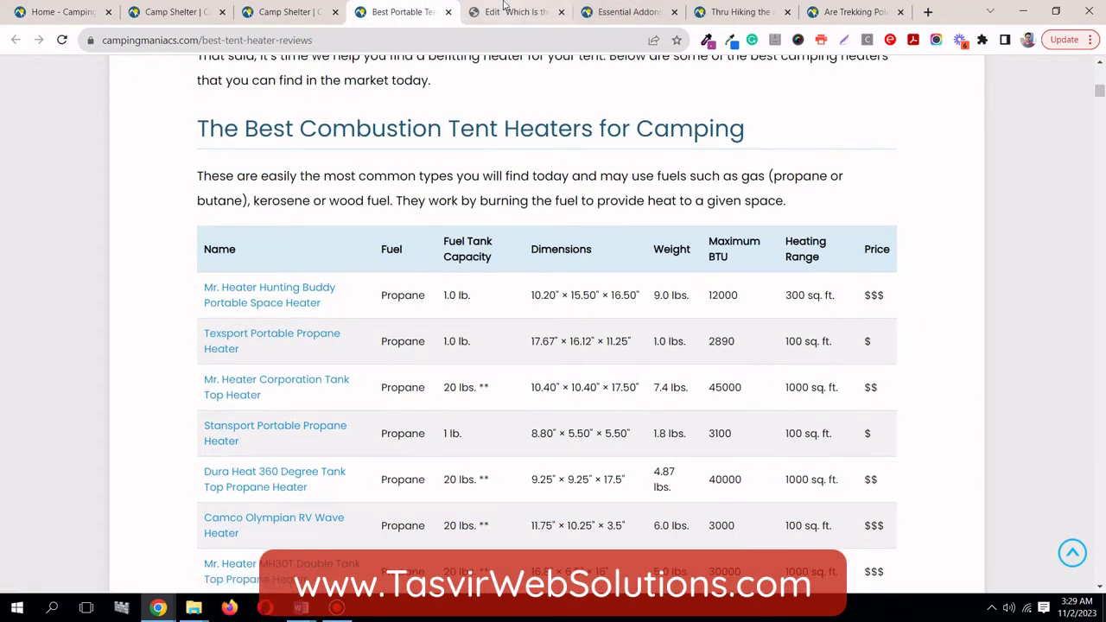
{"action": "left_click", "coordinate": [509, 11]}
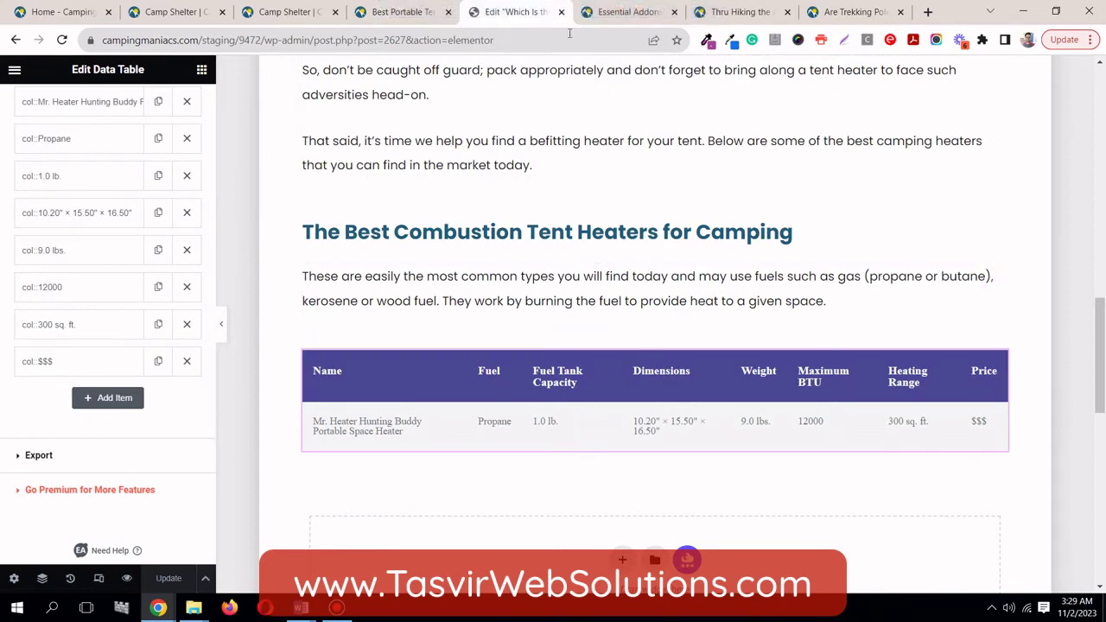
{"action": "left_click", "coordinate": [336, 608]}
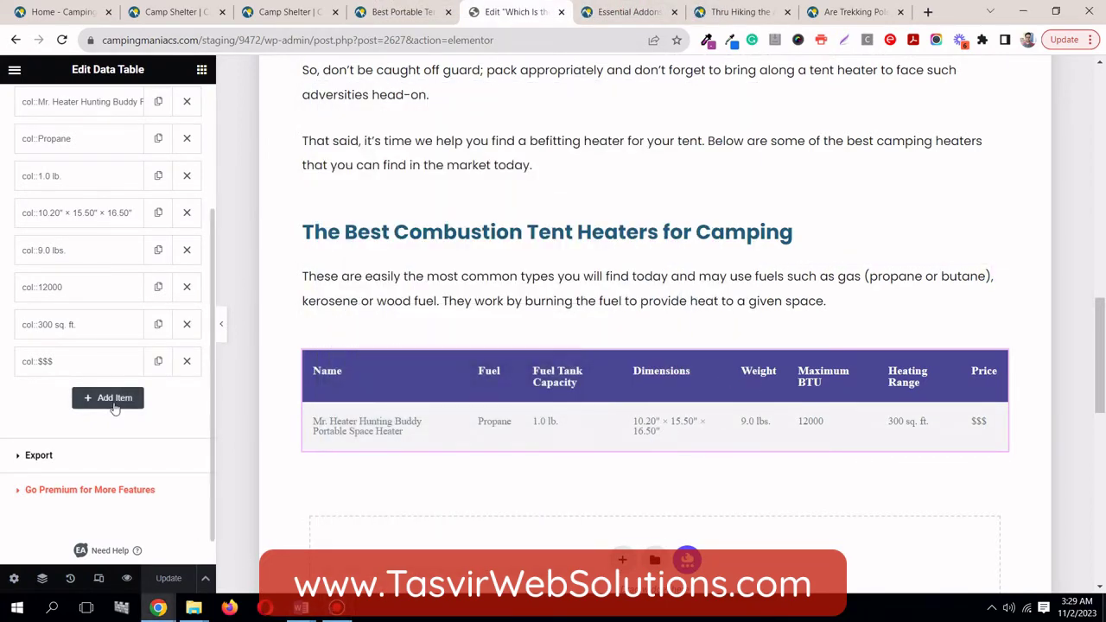
Step: Add a content item of row type Row after the "$$$" cell to start the table's second row
{"action": "left_click", "coordinate": [113, 403]}
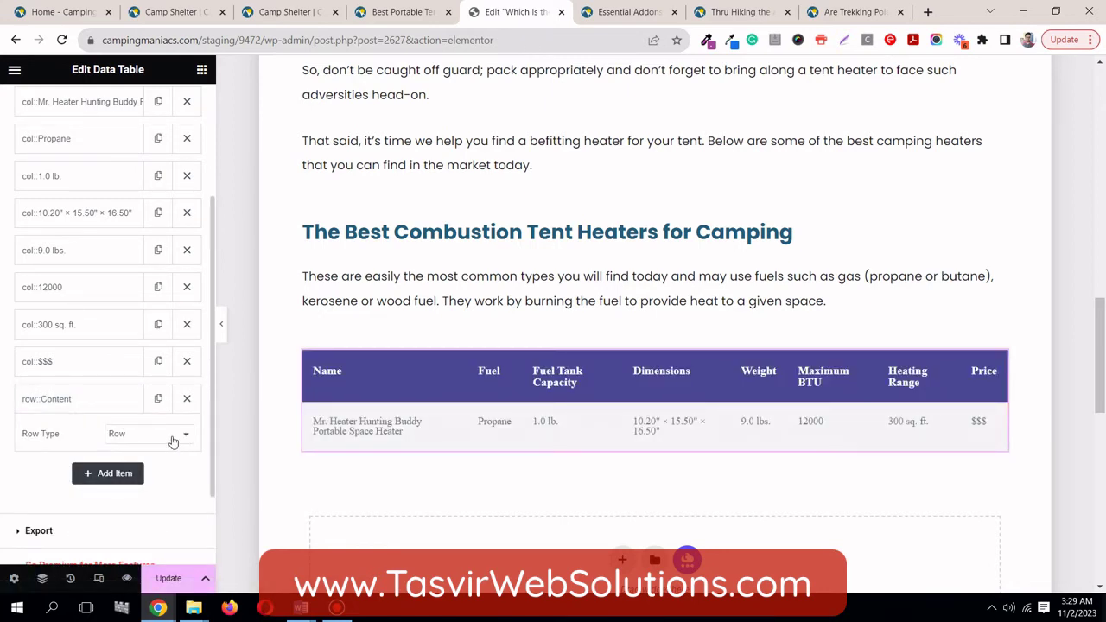
{"action": "left_click", "coordinate": [129, 404]}
{"action": "scroll", "coordinate": [104, 345], "scroll_direction": "up", "scroll_amount": 2}
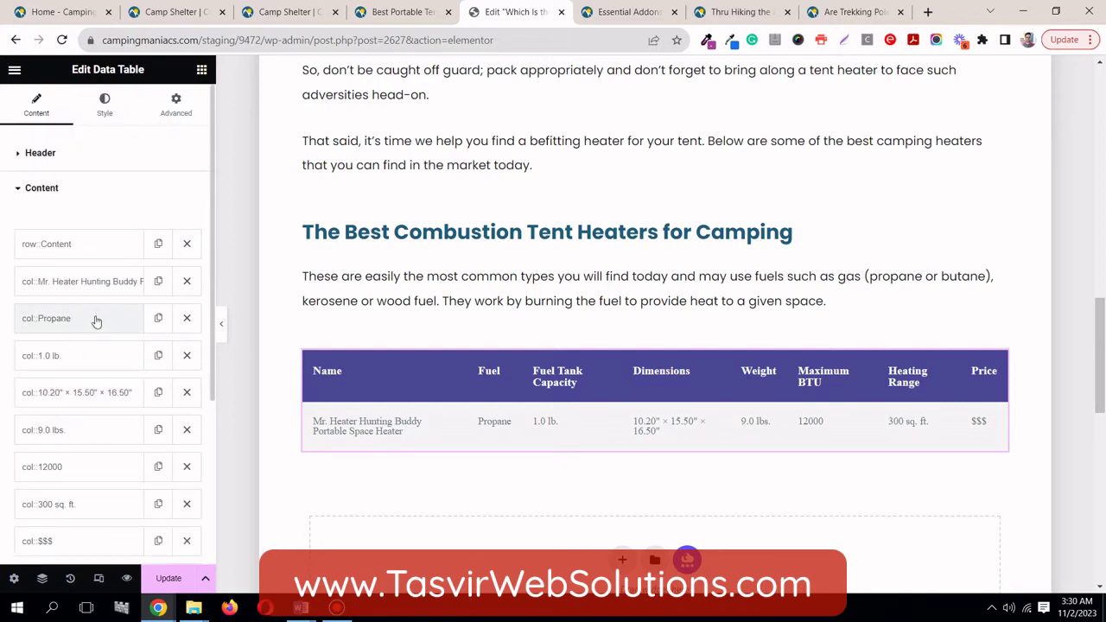
{"action": "scroll", "coordinate": [95, 424], "scroll_direction": "down", "scroll_amount": 2}
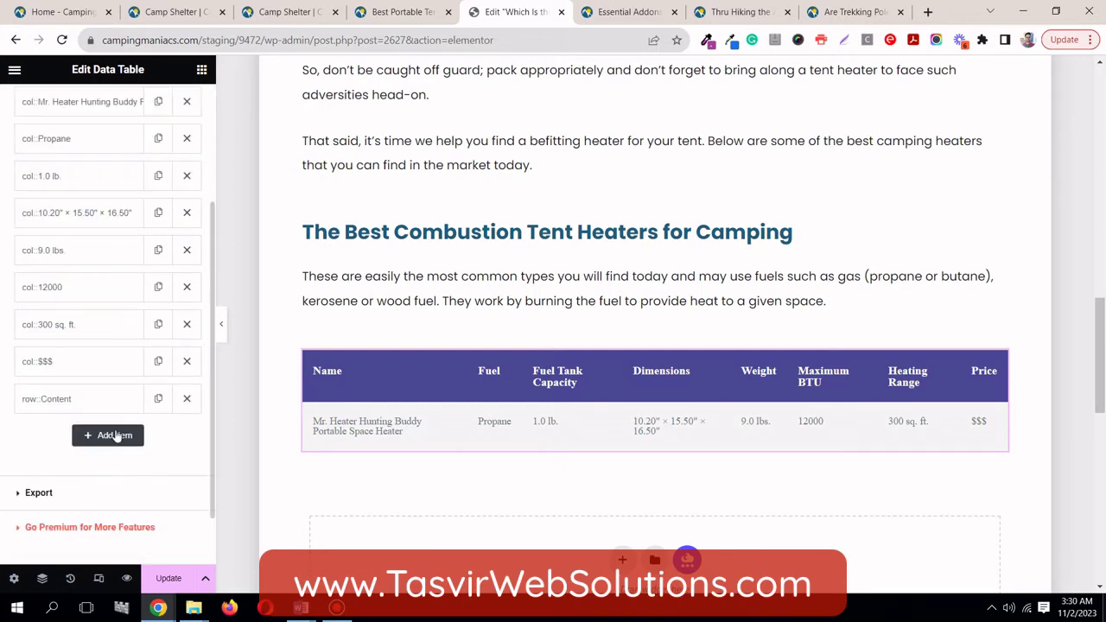
Step: Add another content item under the new row and set its row type to Column
{"action": "left_click", "coordinate": [115, 436]}
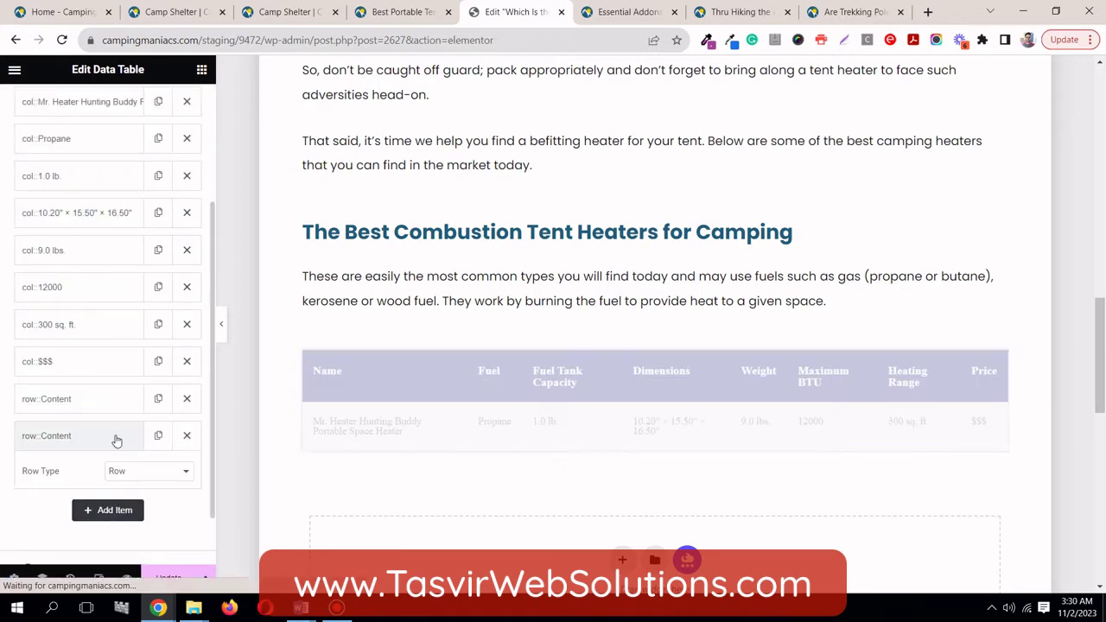
{"action": "left_click", "coordinate": [134, 477]}
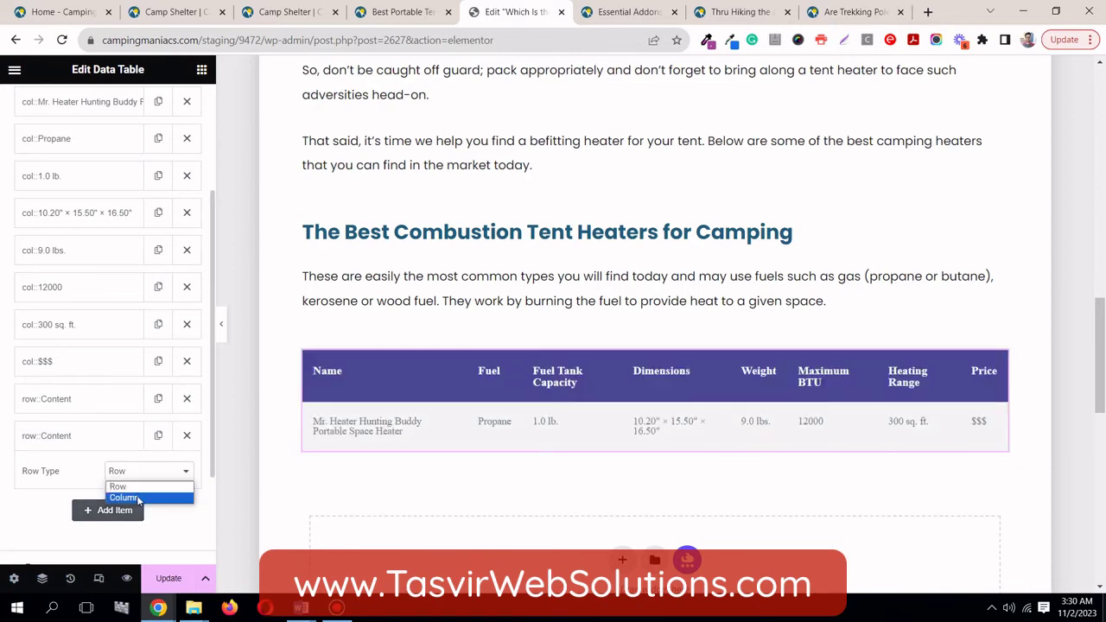
{"action": "left_click", "coordinate": [126, 498]}
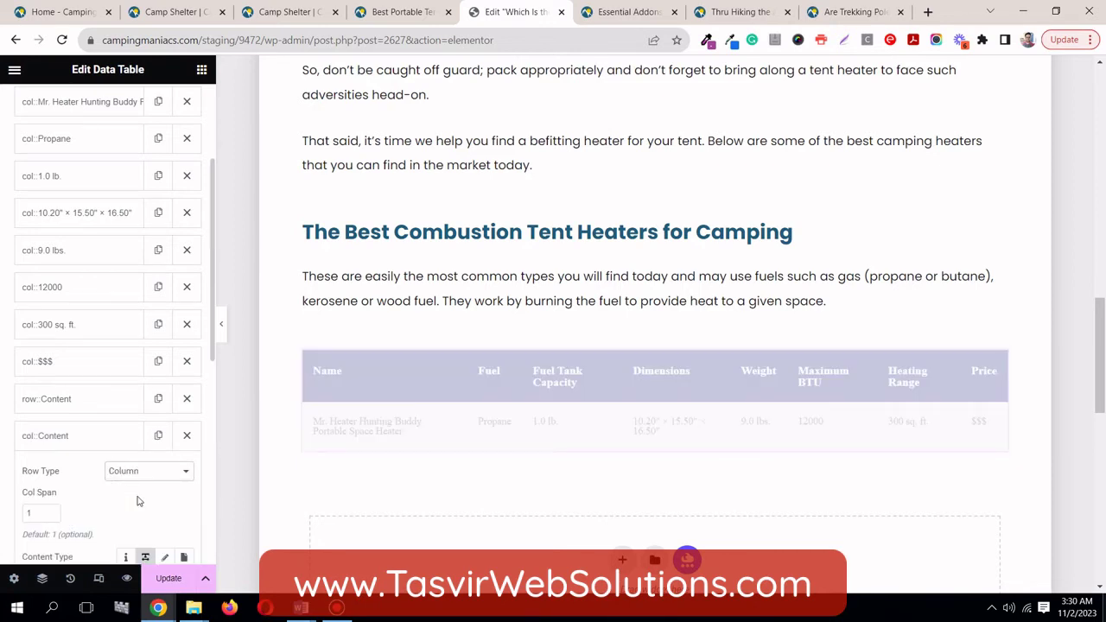
{"action": "left_click", "coordinate": [115, 445]}
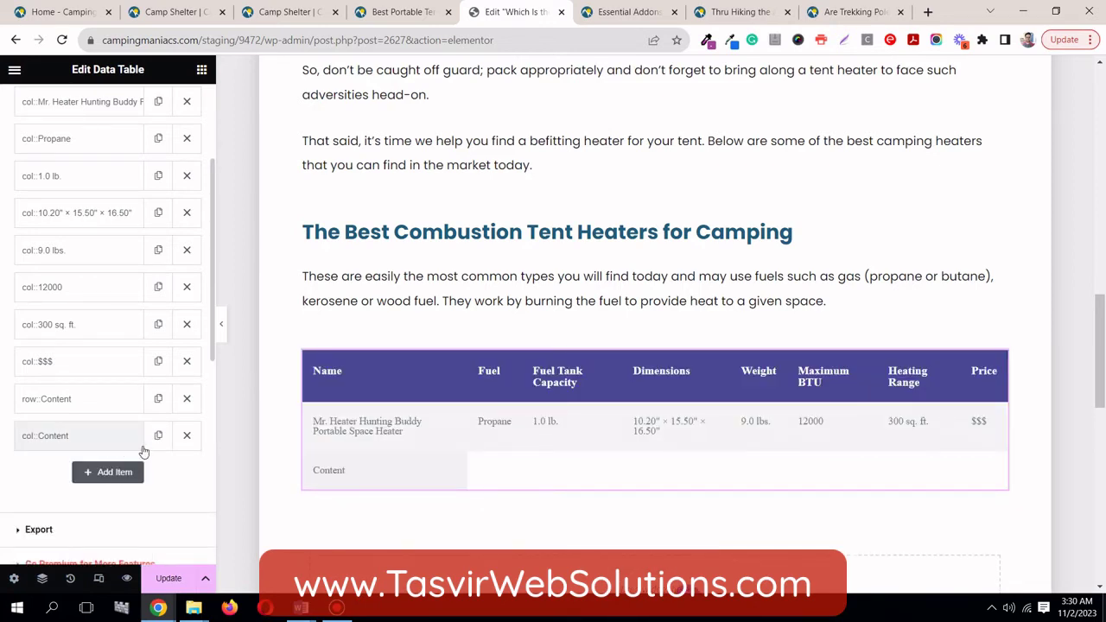
Step: Duplicate the second row's column item seven times so the row has eight cells, one under each header
{"action": "scroll", "coordinate": [142, 448], "scroll_direction": "down", "scroll_amount": 1}
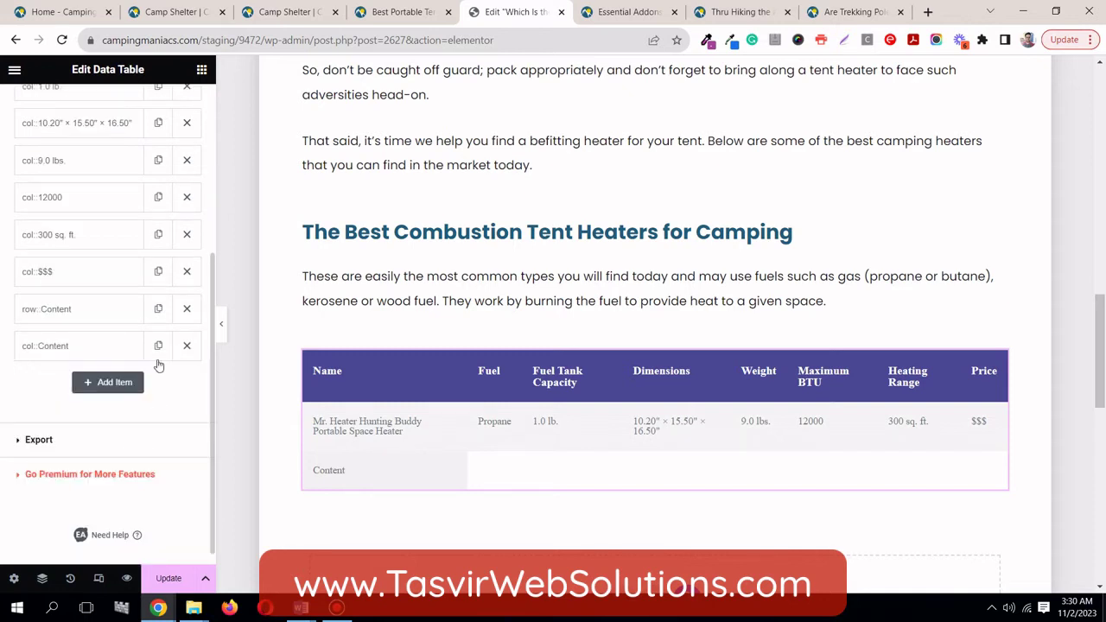
{"action": "left_click", "coordinate": [159, 346]}
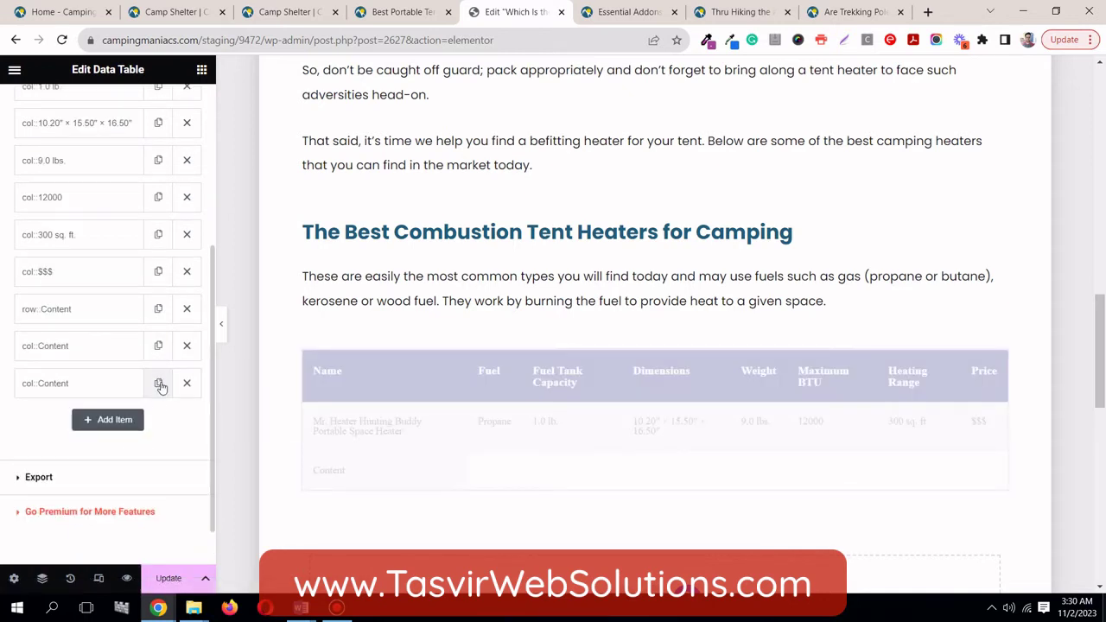
{"action": "left_click", "coordinate": [158, 383]}
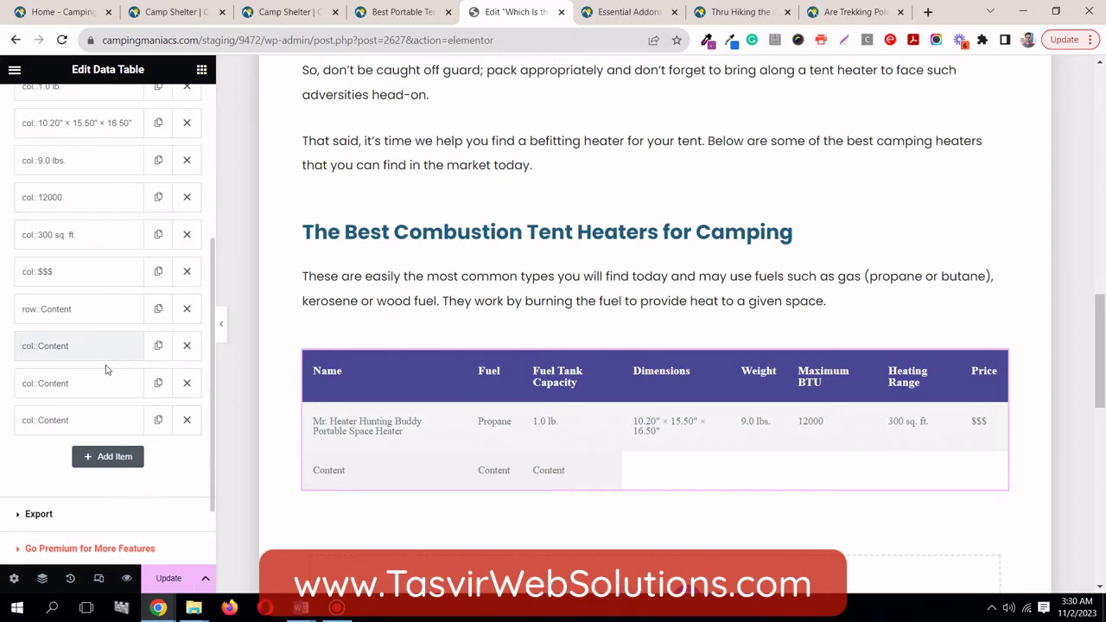
{"action": "left_click", "coordinate": [158, 420]}
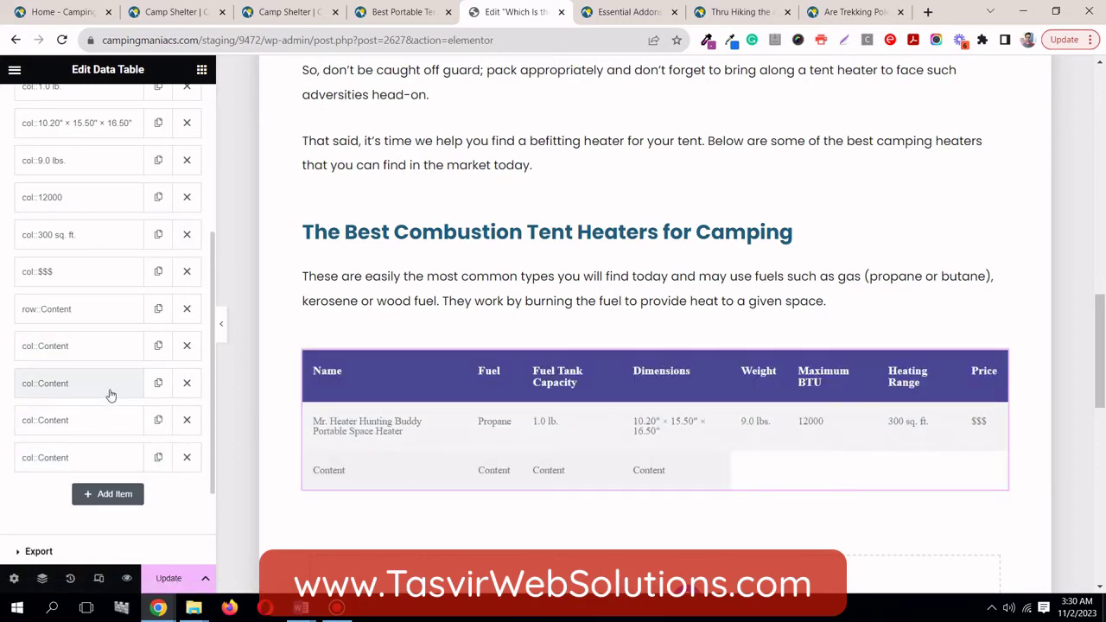
{"action": "left_click", "coordinate": [156, 457]}
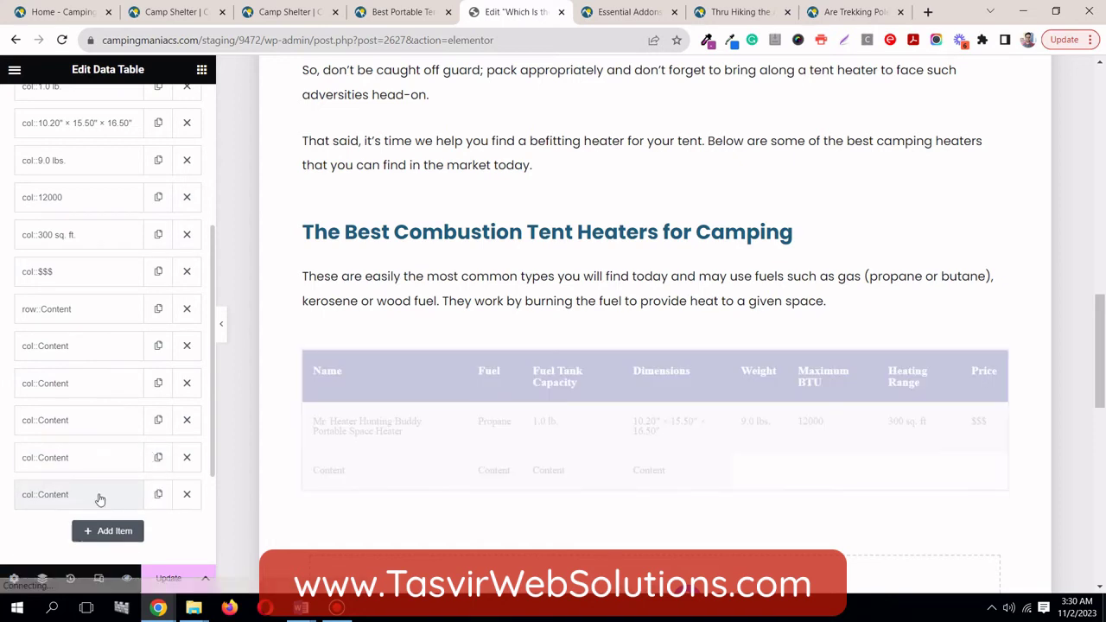
{"action": "left_click", "coordinate": [158, 496]}
{"action": "scroll", "coordinate": [158, 499], "scroll_direction": "down", "scroll_amount": 1}
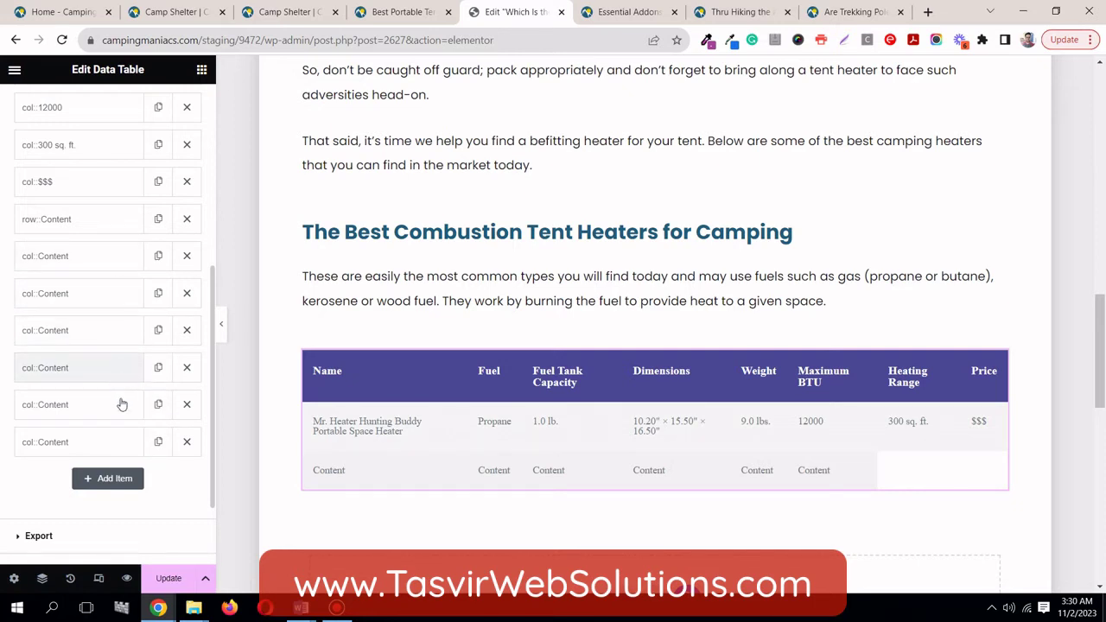
{"action": "left_click", "coordinate": [159, 443]}
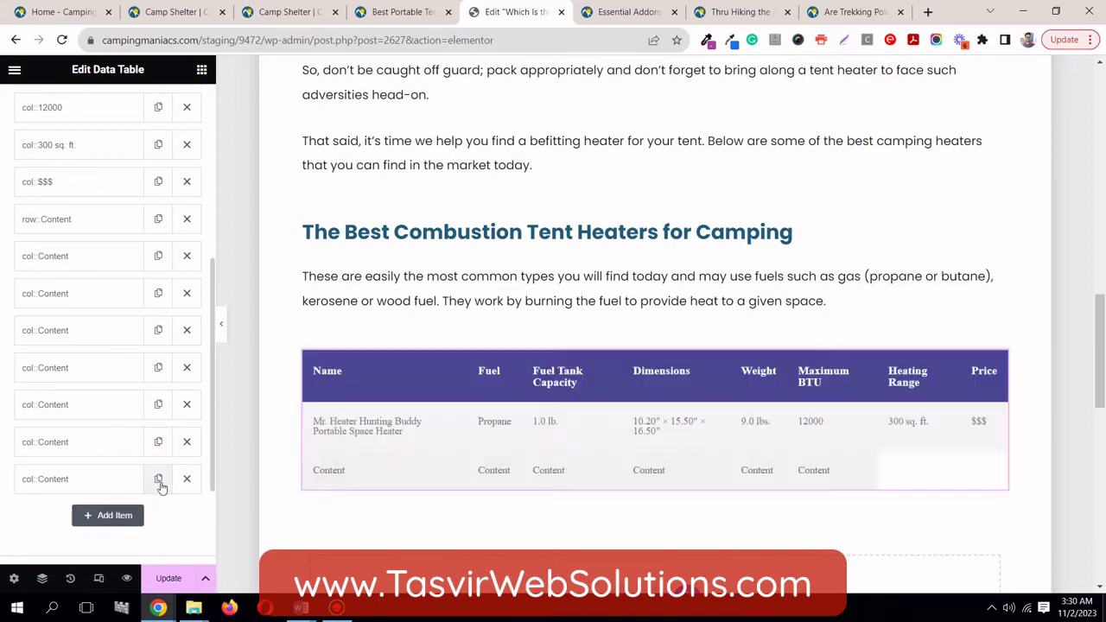
{"action": "left_click", "coordinate": [159, 479]}
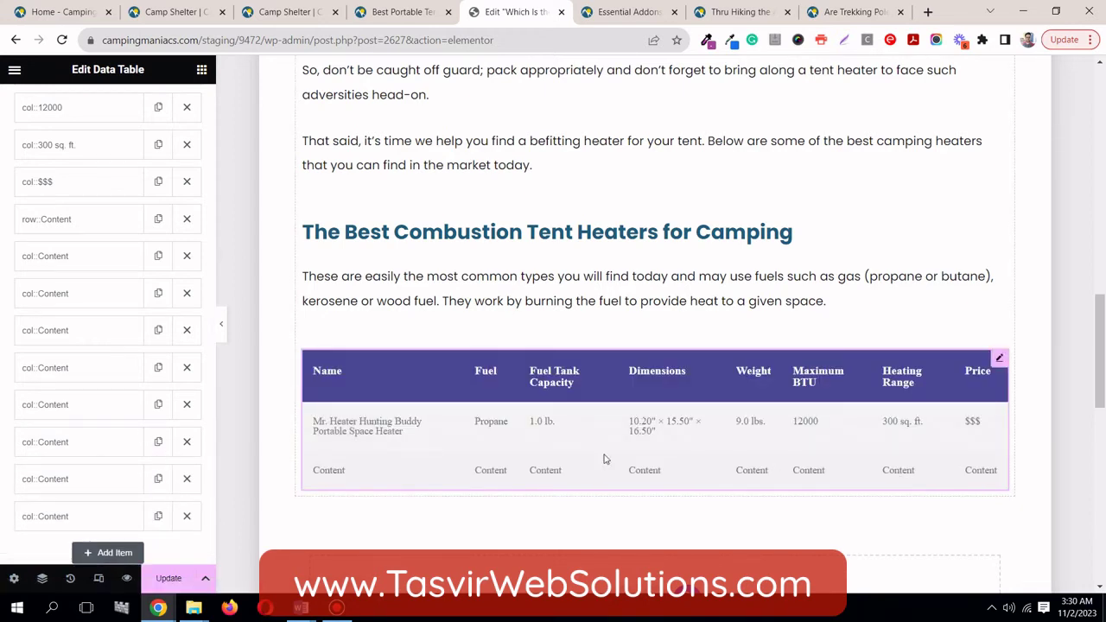
Step: Open the second row's first cell for editing and copy "Texsport Portable Propane Heater" from the published heater table
{"action": "scroll", "coordinate": [0, 381], "scroll_direction": "up", "scroll_amount": 1}
{"action": "scroll", "coordinate": [1, 381], "scroll_direction": "up", "scroll_amount": 3}
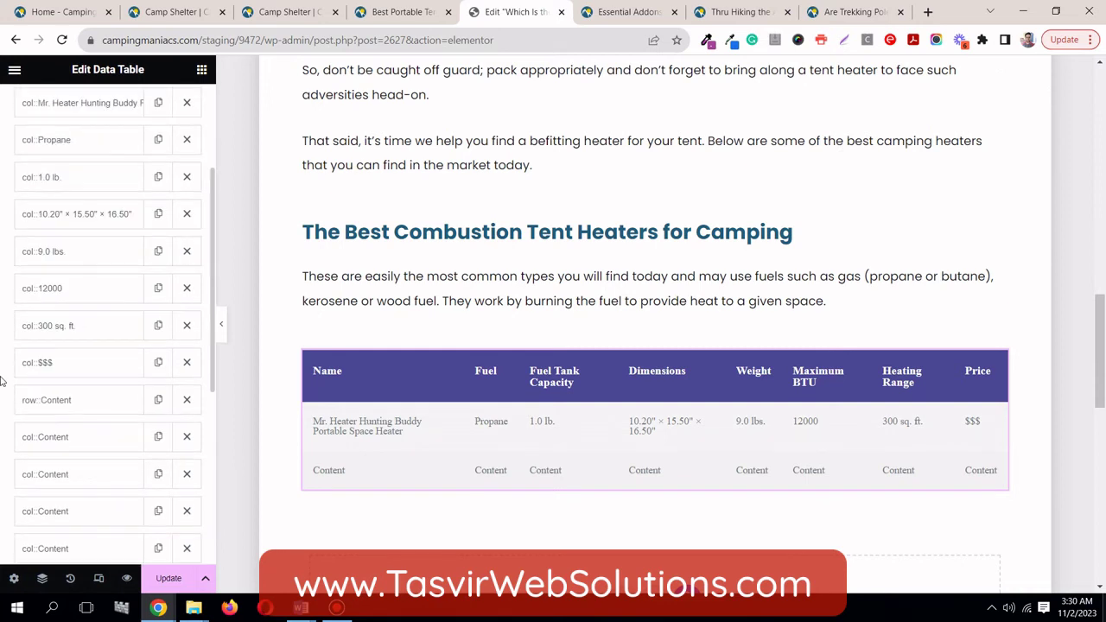
{"action": "scroll", "coordinate": [51, 395], "scroll_direction": "down", "scroll_amount": 3}
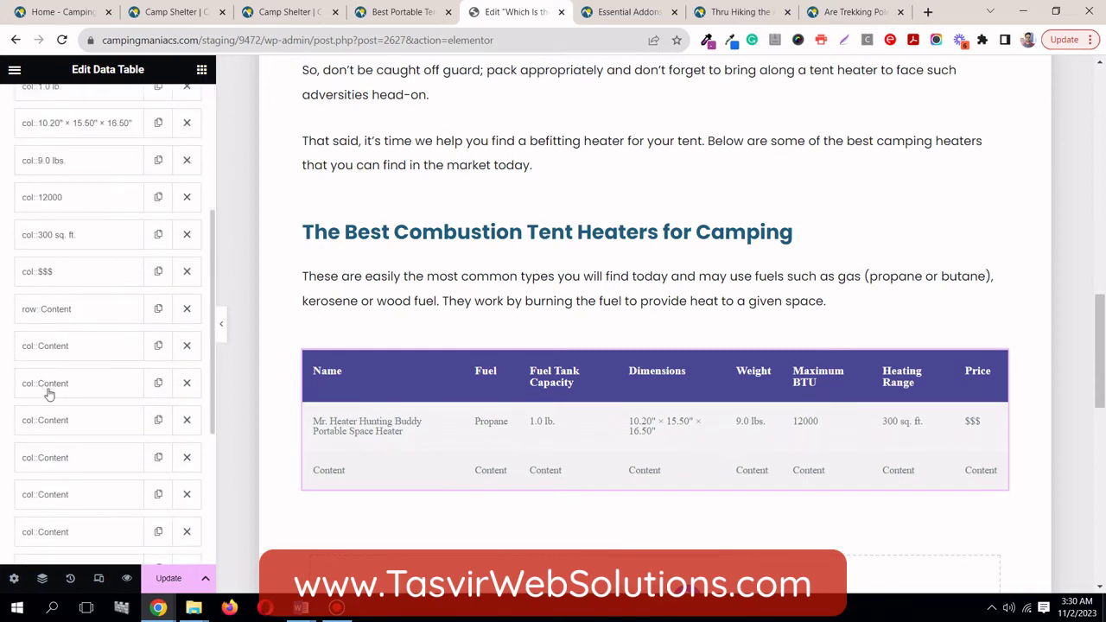
{"action": "left_click", "coordinate": [82, 359]}
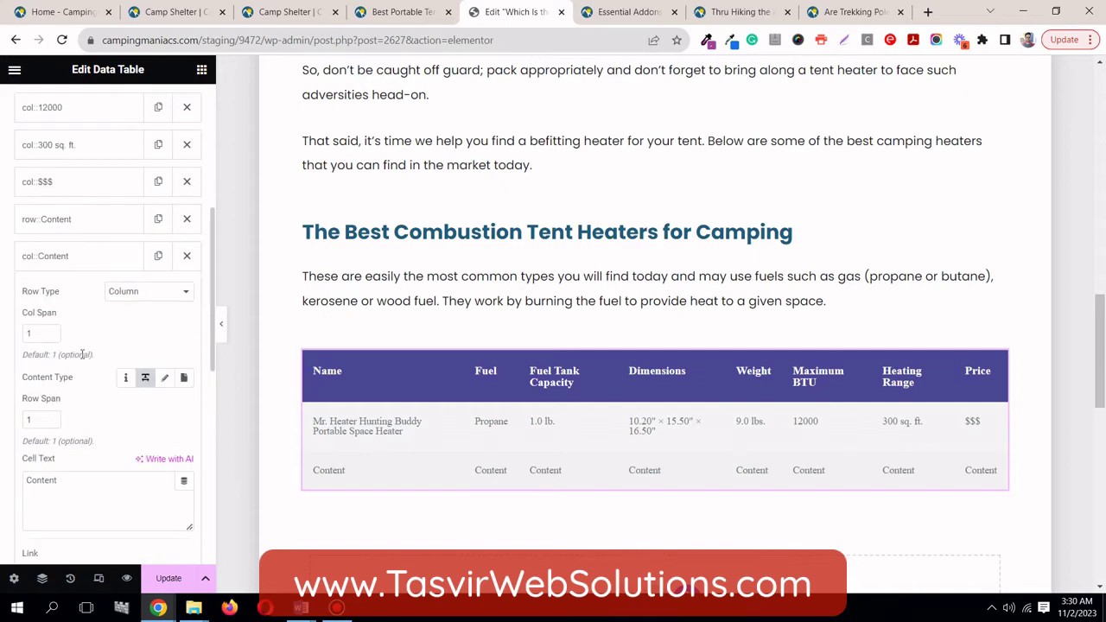
{"action": "left_click", "coordinate": [402, 11]}
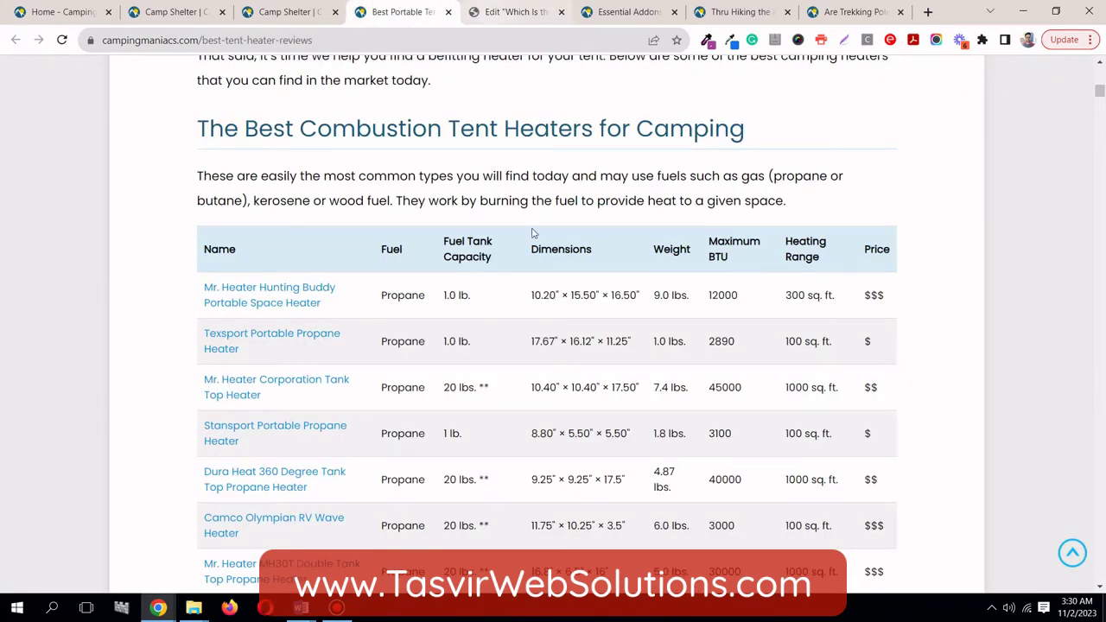
{"action": "left_click_drag", "start_coordinate": [250, 353], "coordinate": [195, 327]}
{"action": "left_click", "coordinate": [194, 326]}
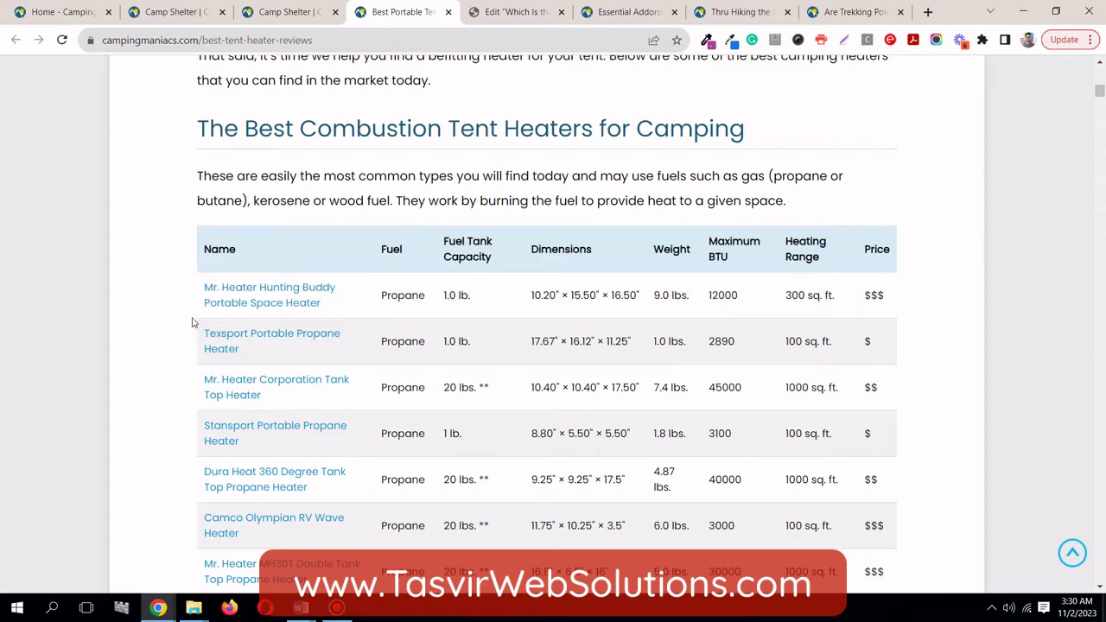
{"action": "left_click_drag", "start_coordinate": [253, 354], "coordinate": [205, 334]}
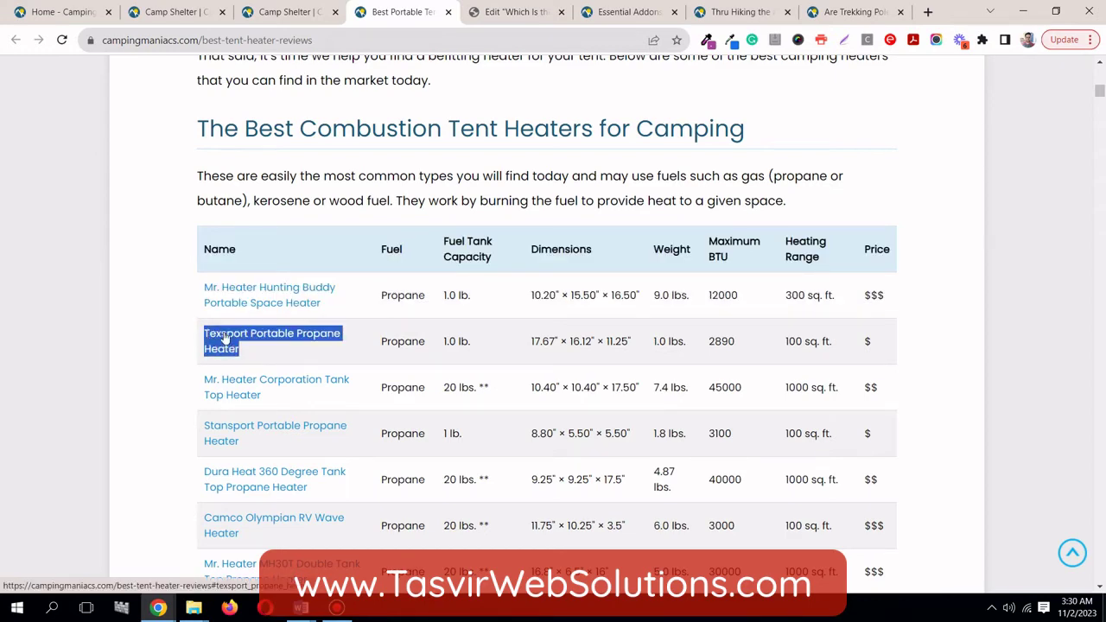
{"action": "right_click", "coordinate": [225, 337]}
{"action": "left_click", "coordinate": [292, 432]}
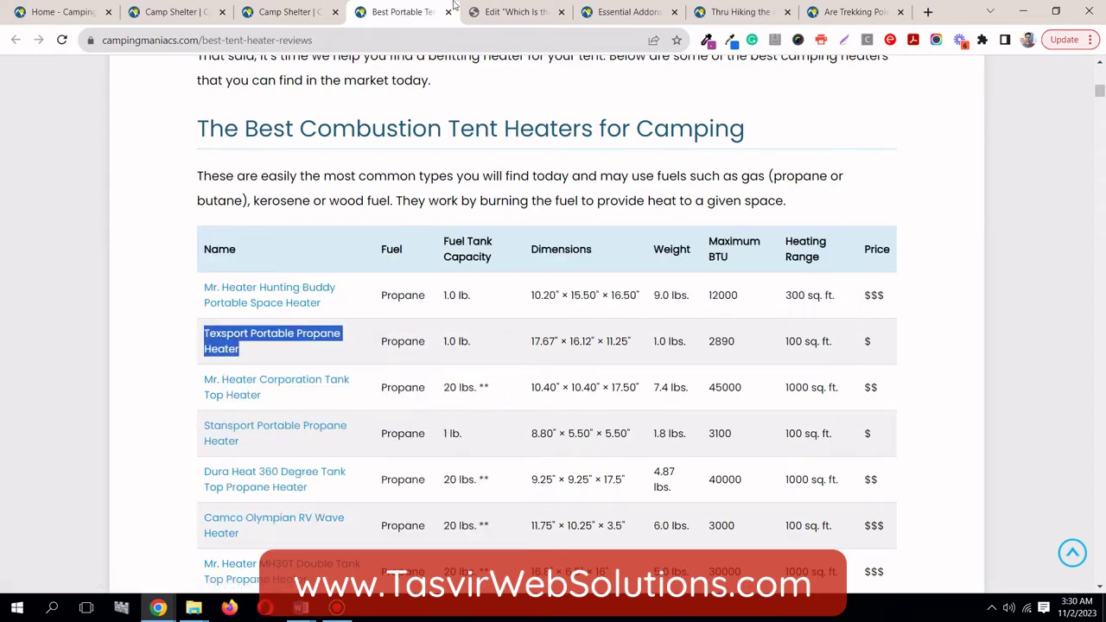
Step: Replace the placeholder text of the second row's Name cell with the copied "Texsport Portable Propane Heater"
{"action": "left_click", "coordinate": [510, 11]}
{"action": "left_click", "coordinate": [82, 481]}
{"action": "key", "text": "ctrl+a"}
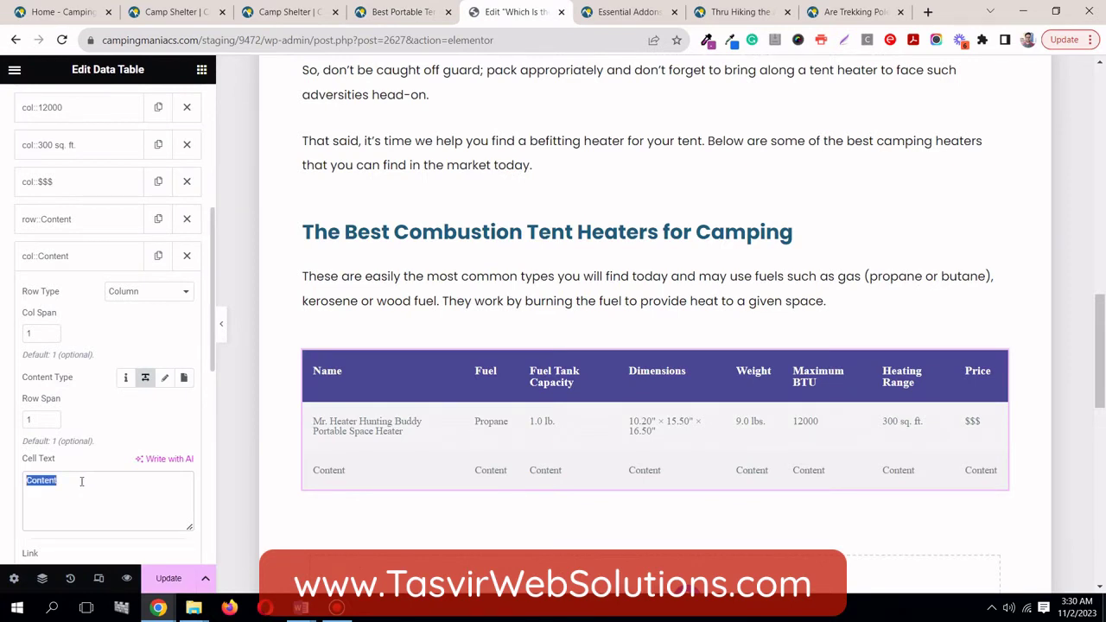
{"action": "right_click", "coordinate": [81, 482]}
{"action": "left_click", "coordinate": [134, 327]}
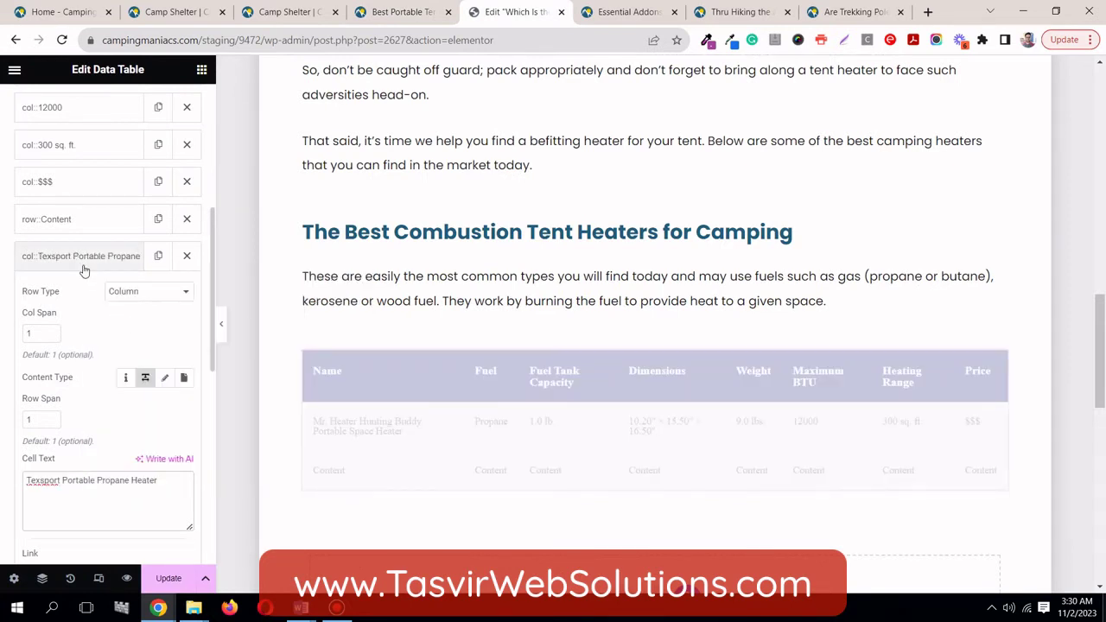
{"action": "left_click", "coordinate": [84, 259]}
Step: Fill the second row's Fuel cell with "Propane" copied from the Texsport row of the published table
{"action": "left_click", "coordinate": [86, 293]}
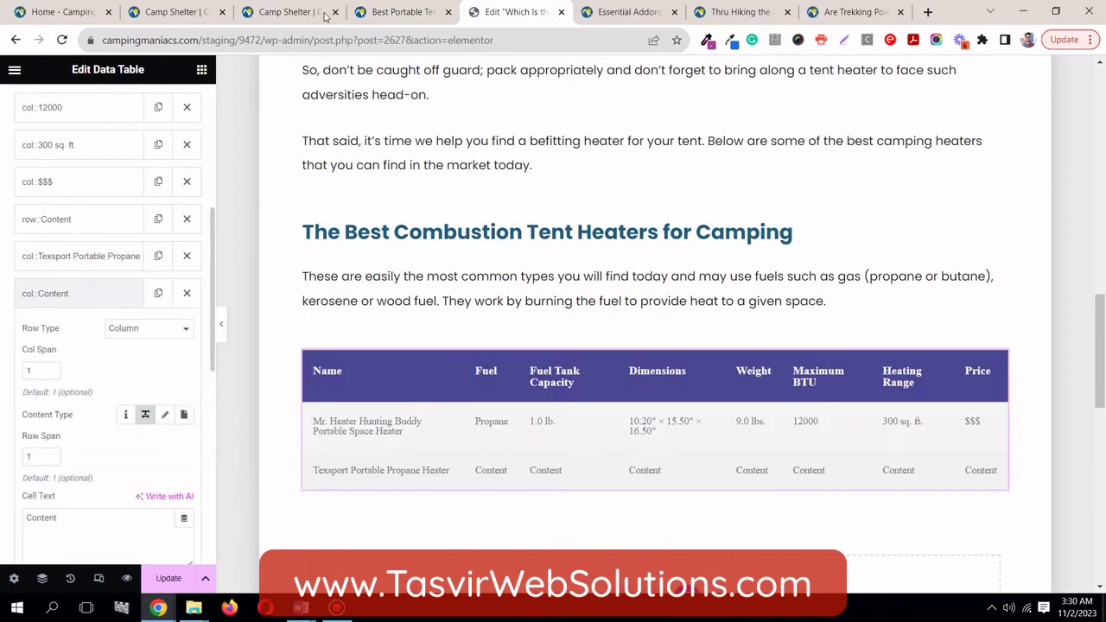
{"action": "left_click", "coordinate": [418, 9]}
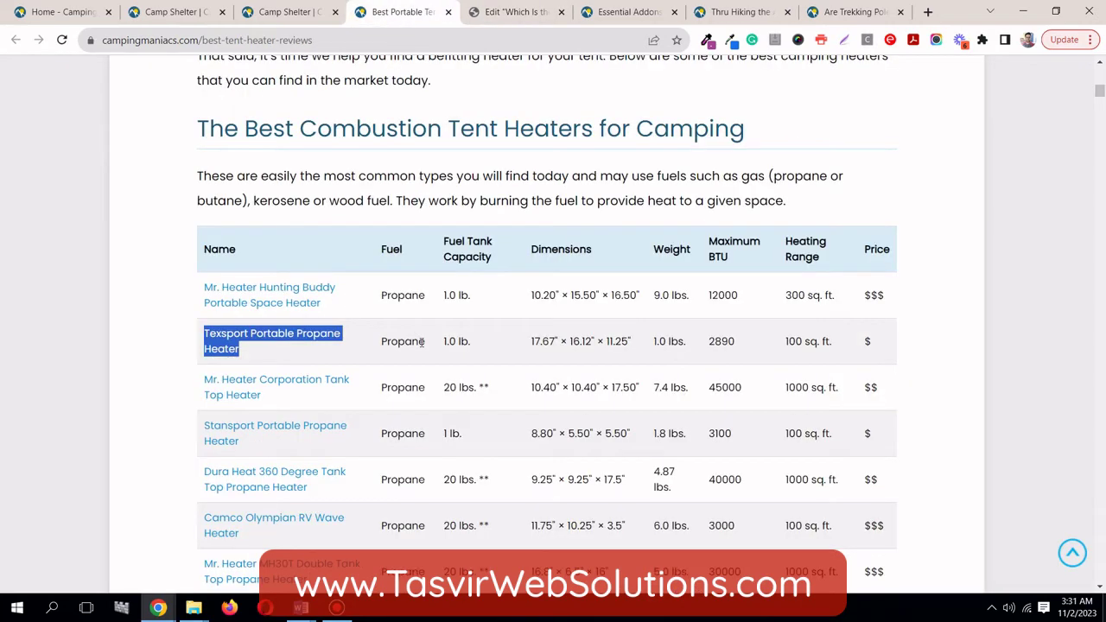
{"action": "double_click", "coordinate": [423, 342]}
{"action": "right_click", "coordinate": [422, 342]}
{"action": "left_click", "coordinate": [433, 354]}
{"action": "left_click", "coordinate": [423, 303]}
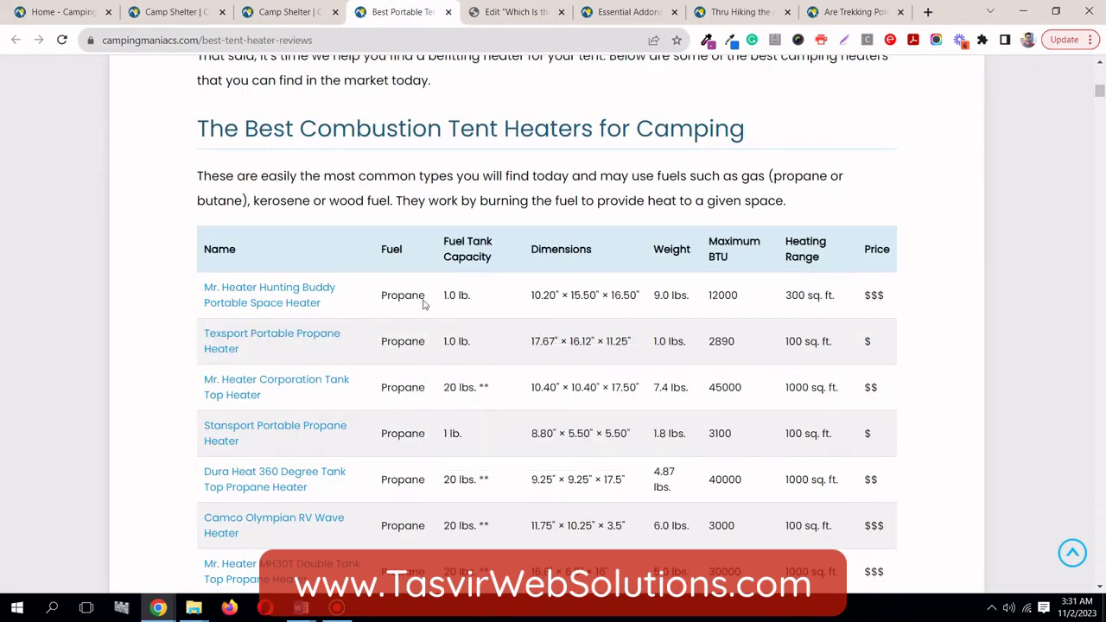
{"action": "left_click", "coordinate": [510, 12]}
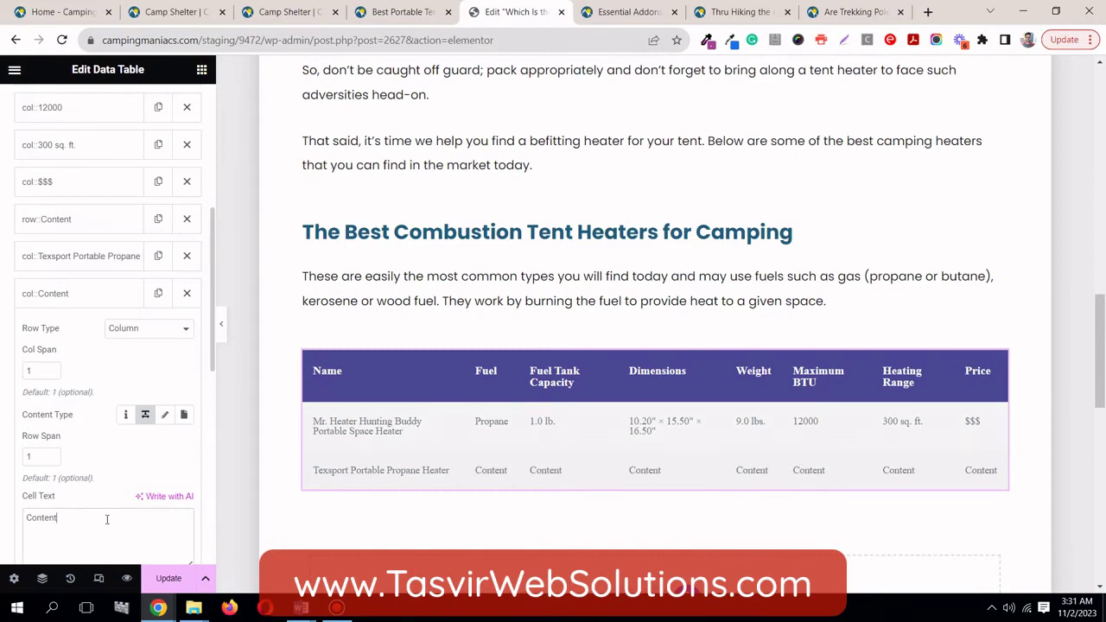
{"action": "double_click", "coordinate": [107, 518]}
{"action": "right_click", "coordinate": [107, 518]}
{"action": "left_click", "coordinate": [142, 361]}
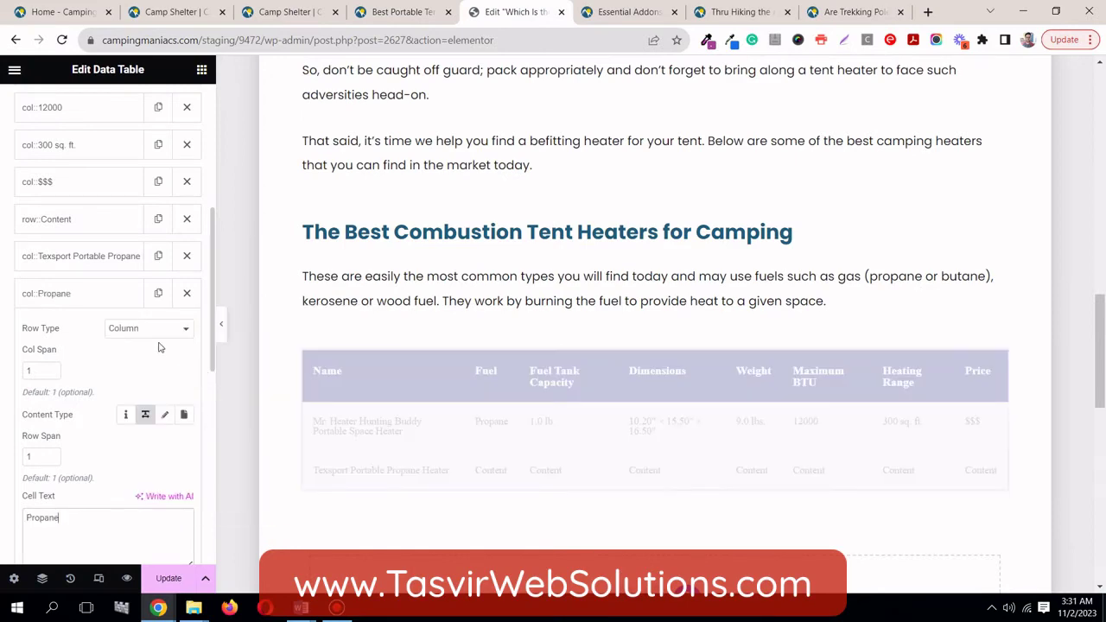
{"action": "left_click", "coordinate": [93, 302]}
Step: Fill the second row's Fuel Tank Capacity cell with "1.0 lb." copied from the published table
{"action": "left_click", "coordinate": [90, 343]}
{"action": "left_click", "coordinate": [406, 12]}
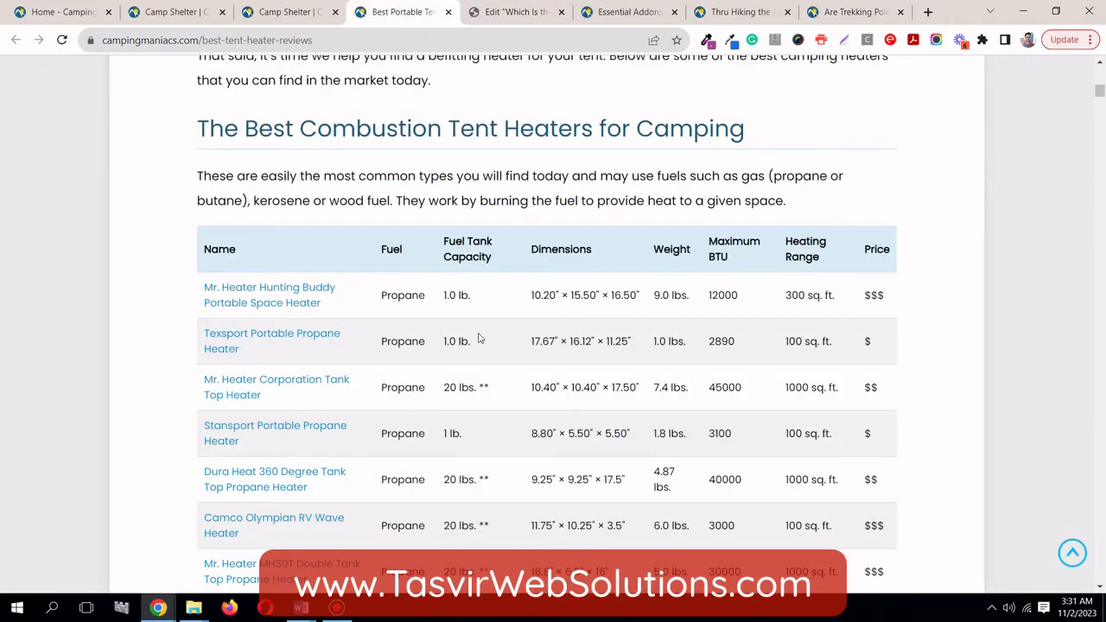
{"action": "left_click_drag", "start_coordinate": [484, 346], "coordinate": [447, 341]}
{"action": "right_click", "coordinate": [448, 344]}
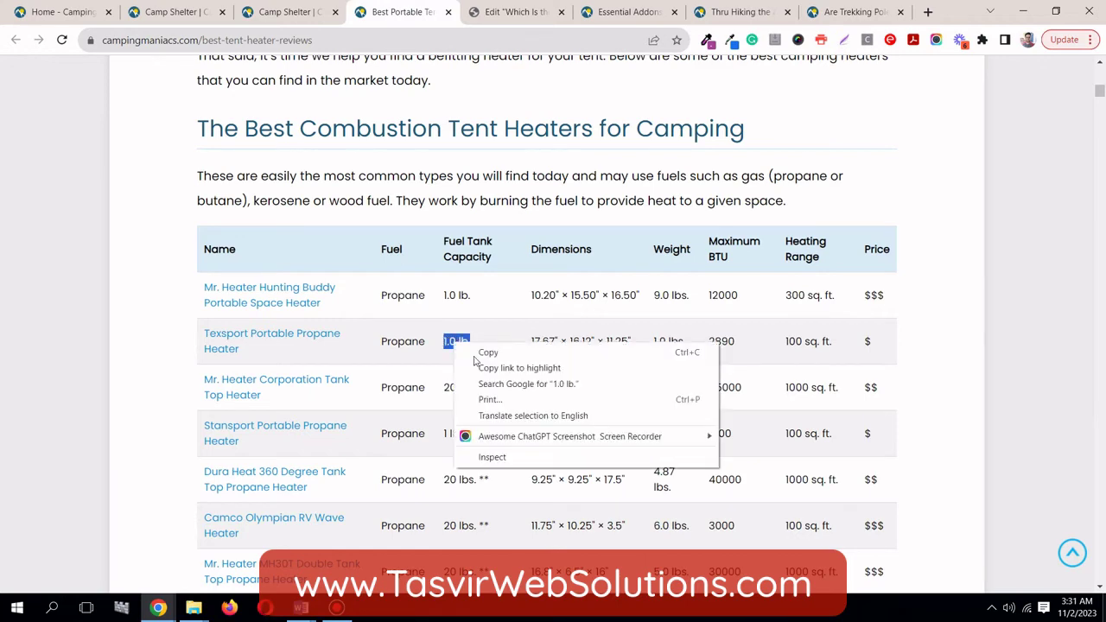
{"action": "left_click", "coordinate": [477, 351]}
{"action": "left_click", "coordinate": [484, 12]}
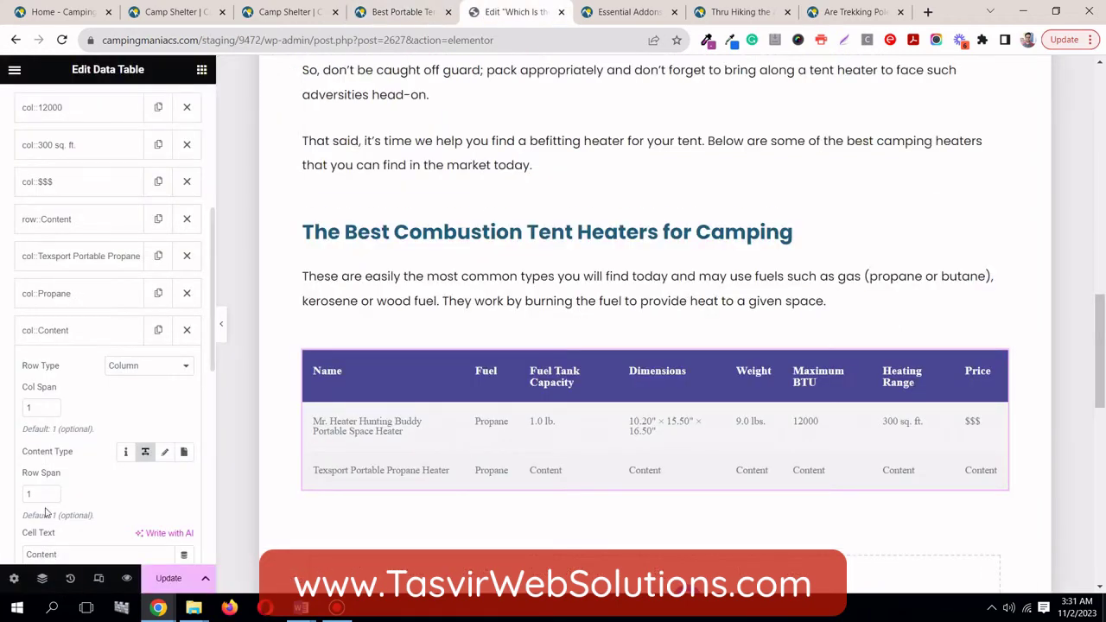
{"action": "scroll", "coordinate": [63, 479], "scroll_direction": "down", "scroll_amount": 2}
{"action": "double_click", "coordinate": [65, 377]}
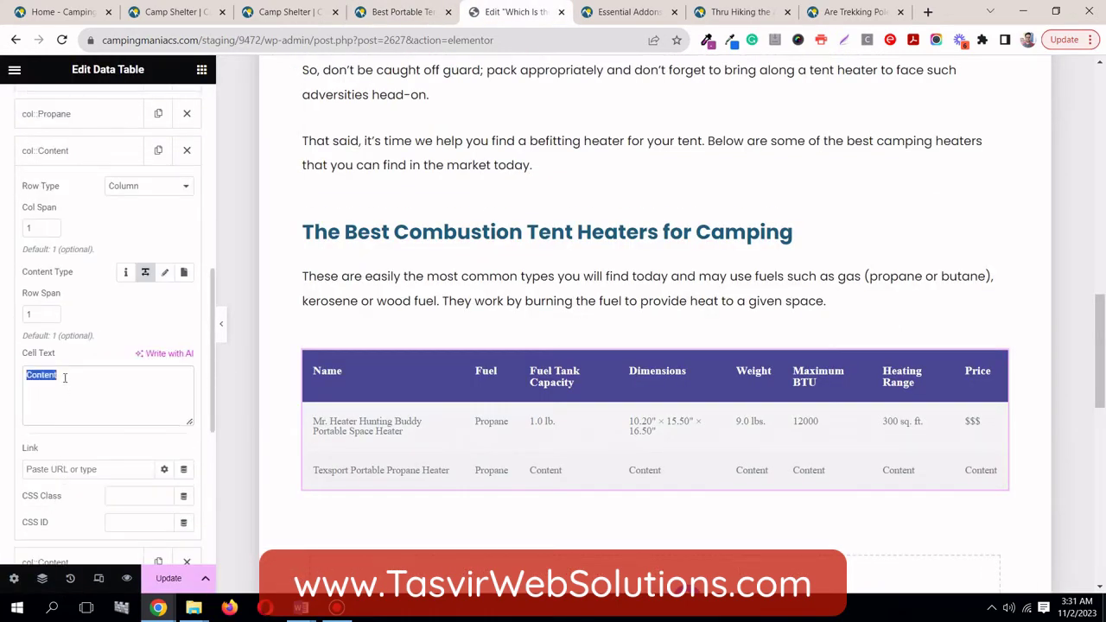
{"action": "right_click", "coordinate": [69, 377]}
{"action": "left_click", "coordinate": [128, 437]}
{"action": "left_click", "coordinate": [87, 153]}
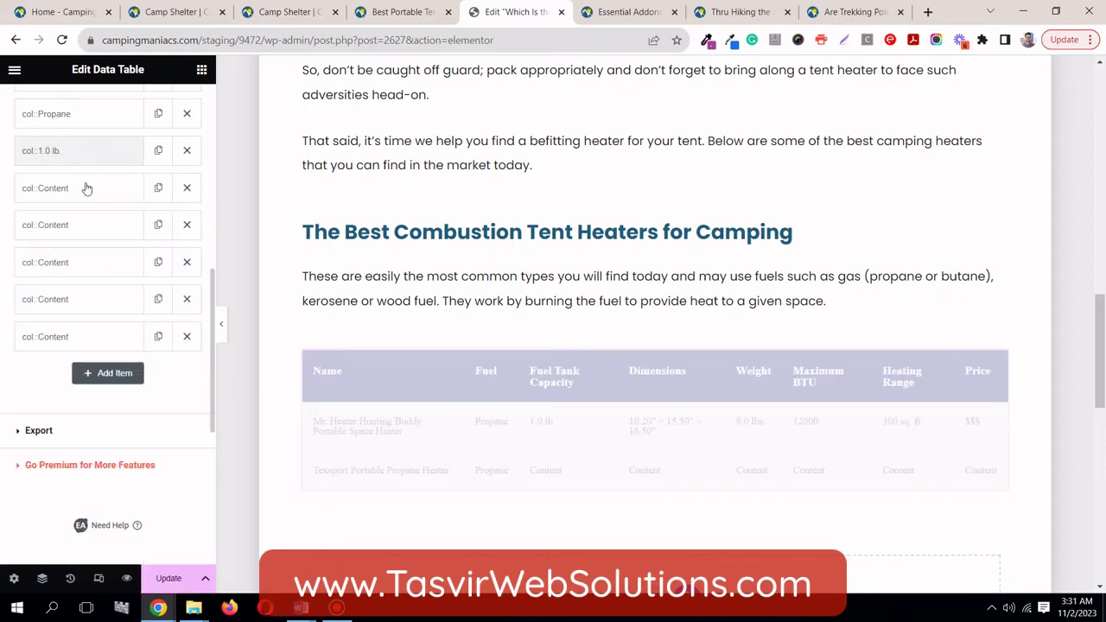
Step: Fill the second row's Dimensions cell with "17.67" × 16.12" × 11.25"" copied from the published table
{"action": "left_click", "coordinate": [86, 188]}
{"action": "left_click", "coordinate": [396, 12]}
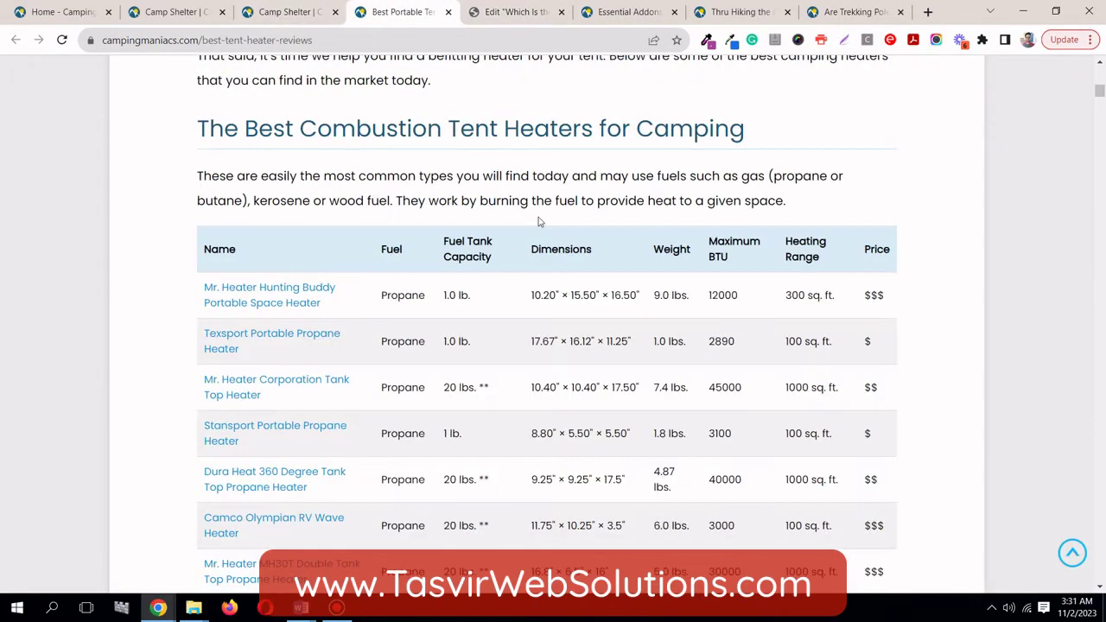
{"action": "left_click_drag", "start_coordinate": [630, 342], "coordinate": [532, 350]}
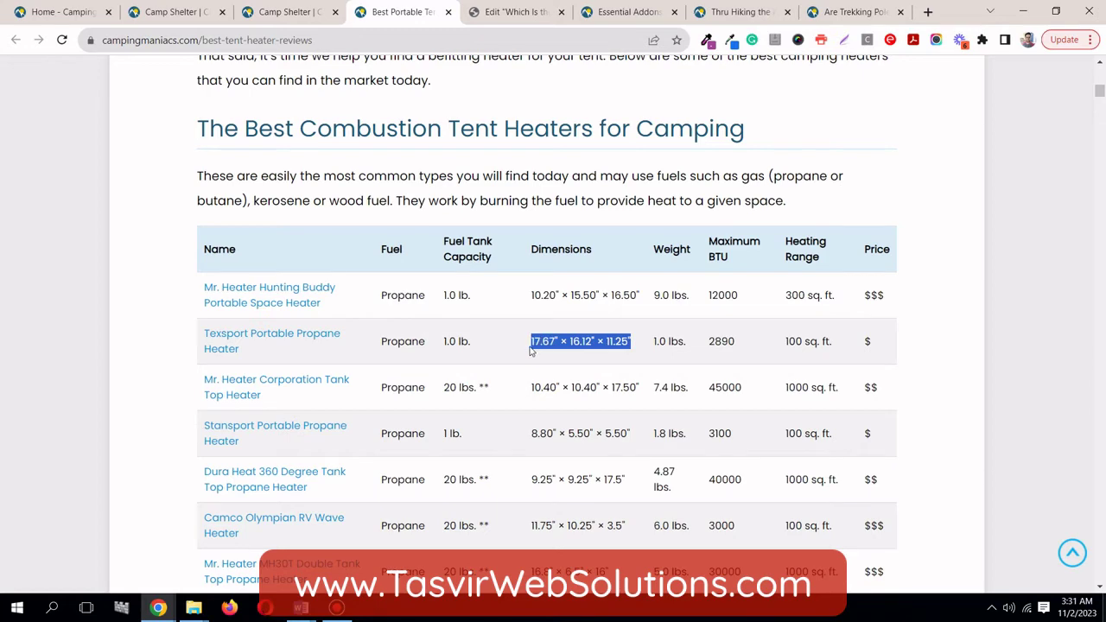
{"action": "right_click", "coordinate": [547, 346]}
{"action": "left_click", "coordinate": [578, 352]}
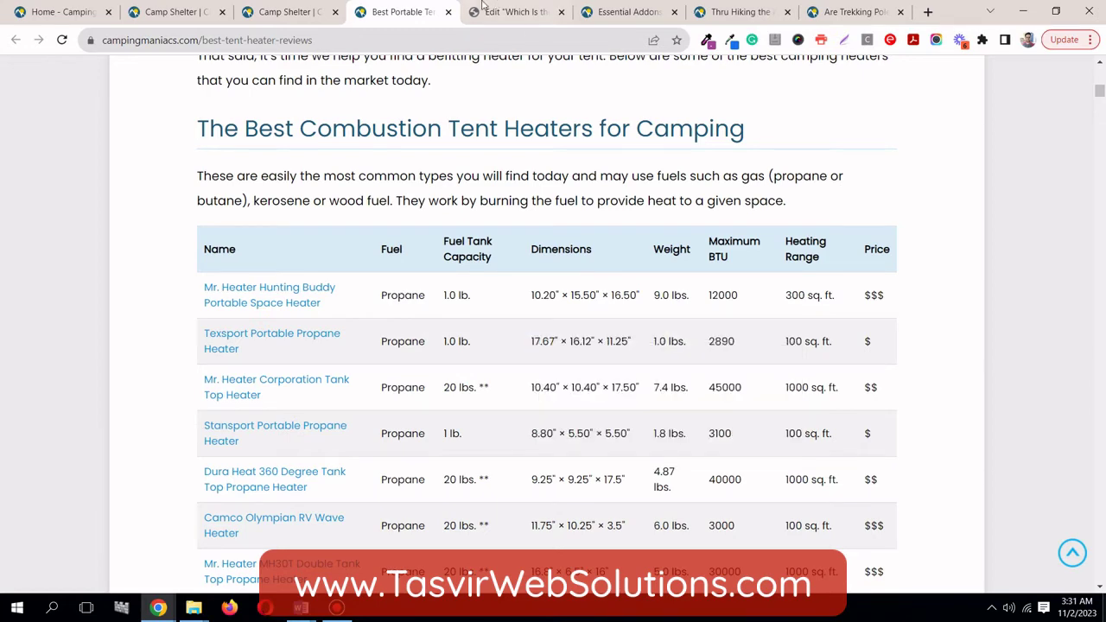
{"action": "left_click", "coordinate": [514, 12]}
{"action": "double_click", "coordinate": [129, 405]}
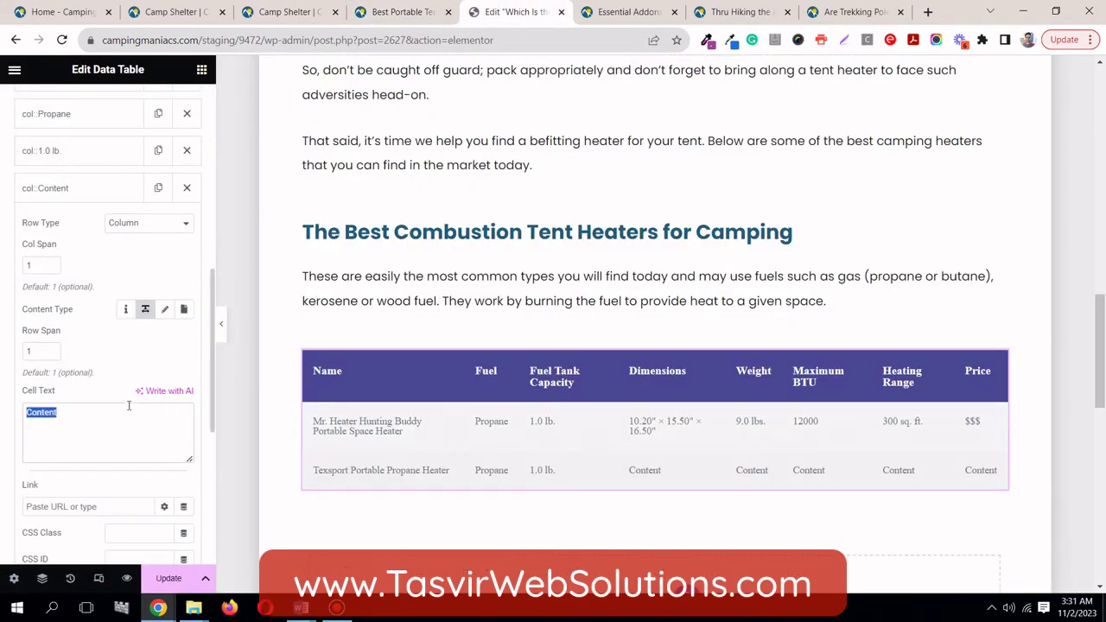
{"action": "right_click", "coordinate": [129, 403]}
{"action": "left_click", "coordinate": [230, 249]}
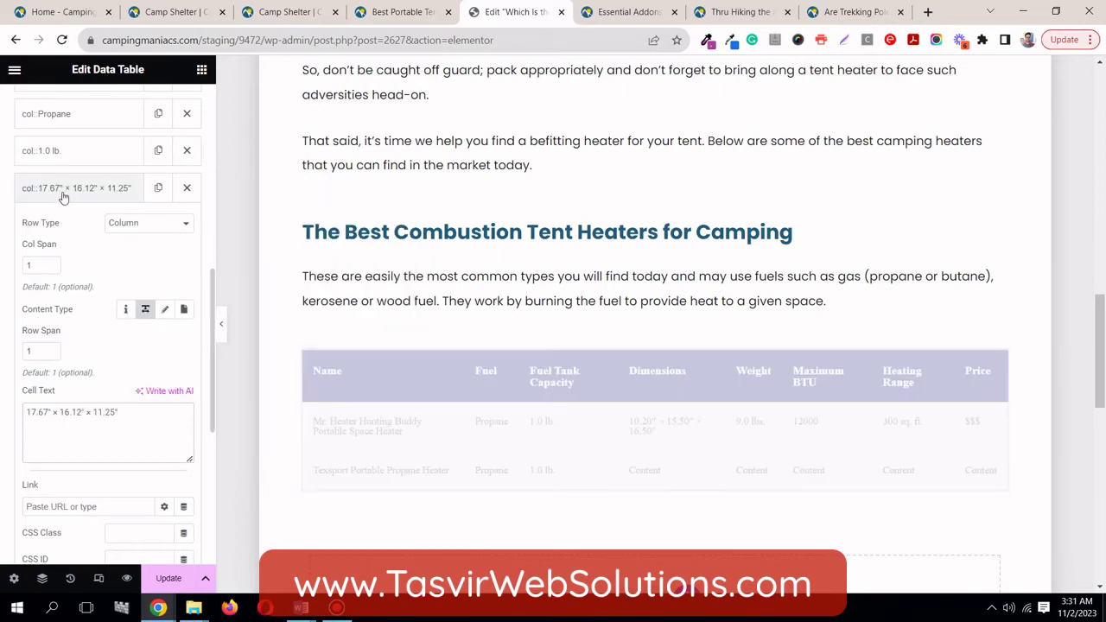
{"action": "left_click", "coordinate": [61, 188]}
Step: Fill the second row's Weight cell with "1.0 lbs." copied from the Texsport row of the published table
{"action": "left_click", "coordinate": [61, 225]}
{"action": "left_click", "coordinate": [389, 11]}
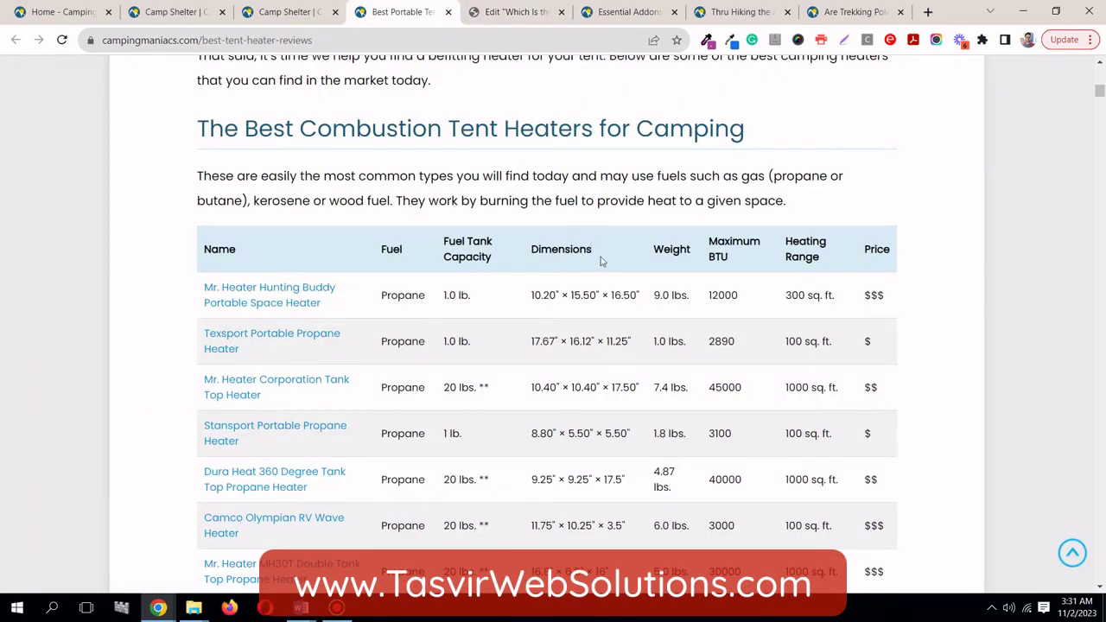
{"action": "left_click_drag", "start_coordinate": [670, 341], "coordinate": [655, 342]}
{"action": "right_click", "coordinate": [654, 344]}
{"action": "left_click", "coordinate": [683, 355]}
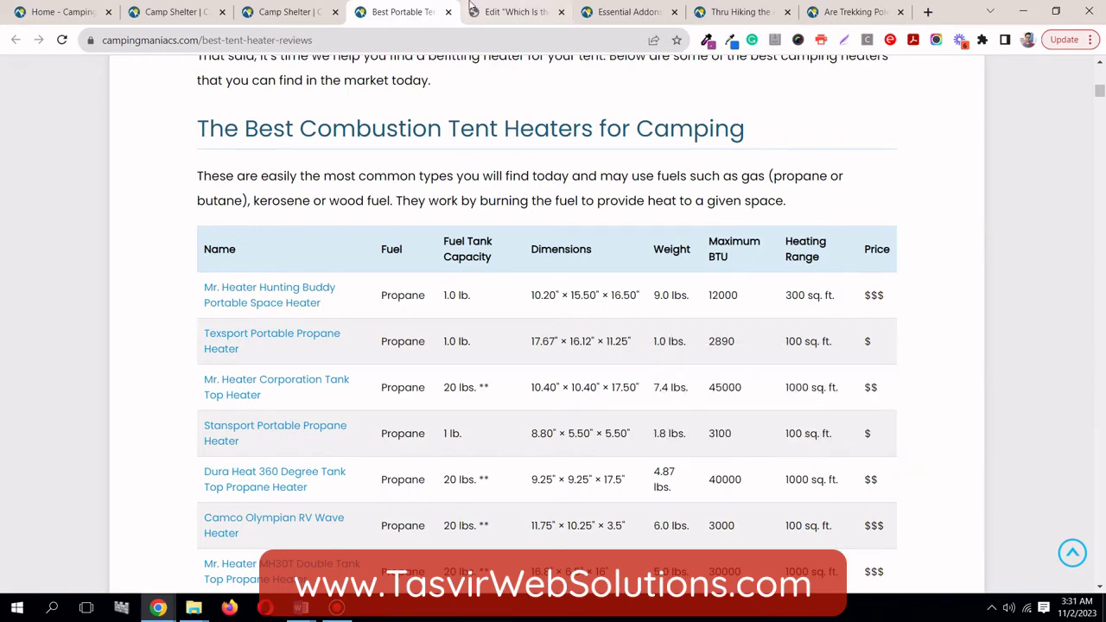
{"action": "left_click", "coordinate": [514, 11]}
{"action": "double_click", "coordinate": [83, 453]}
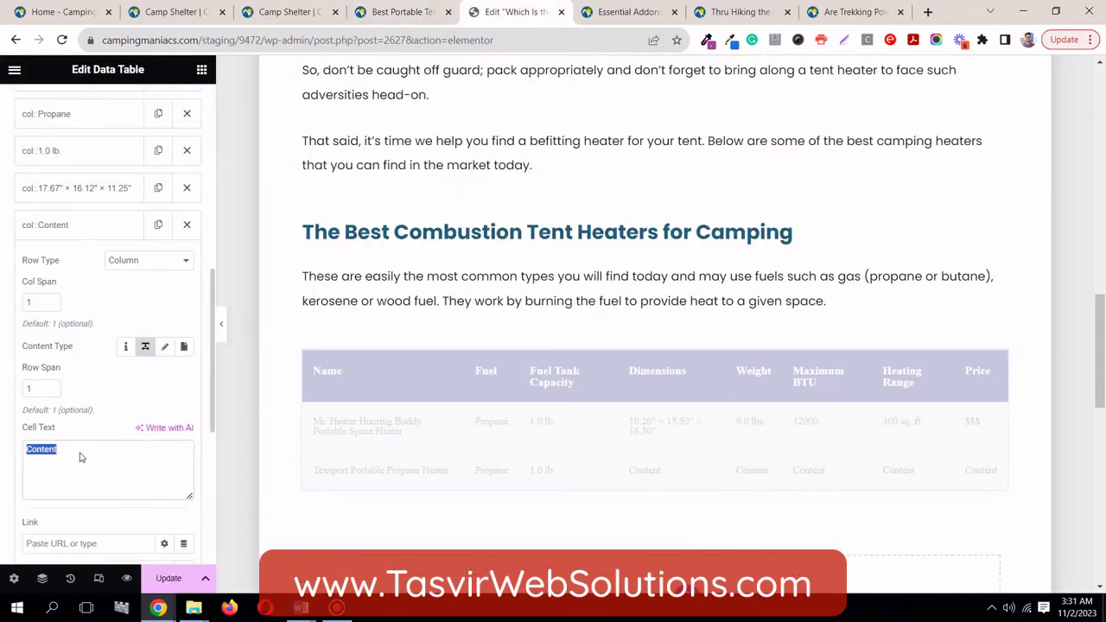
{"action": "right_click", "coordinate": [82, 453]}
{"action": "left_click", "coordinate": [159, 297]}
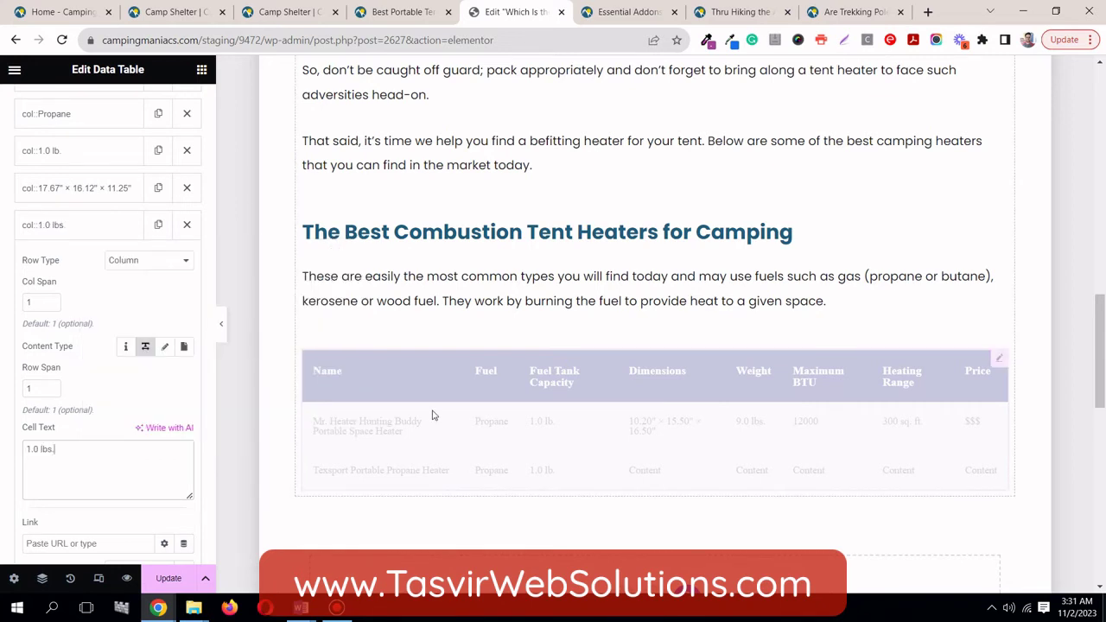
{"action": "left_click", "coordinate": [122, 235]}
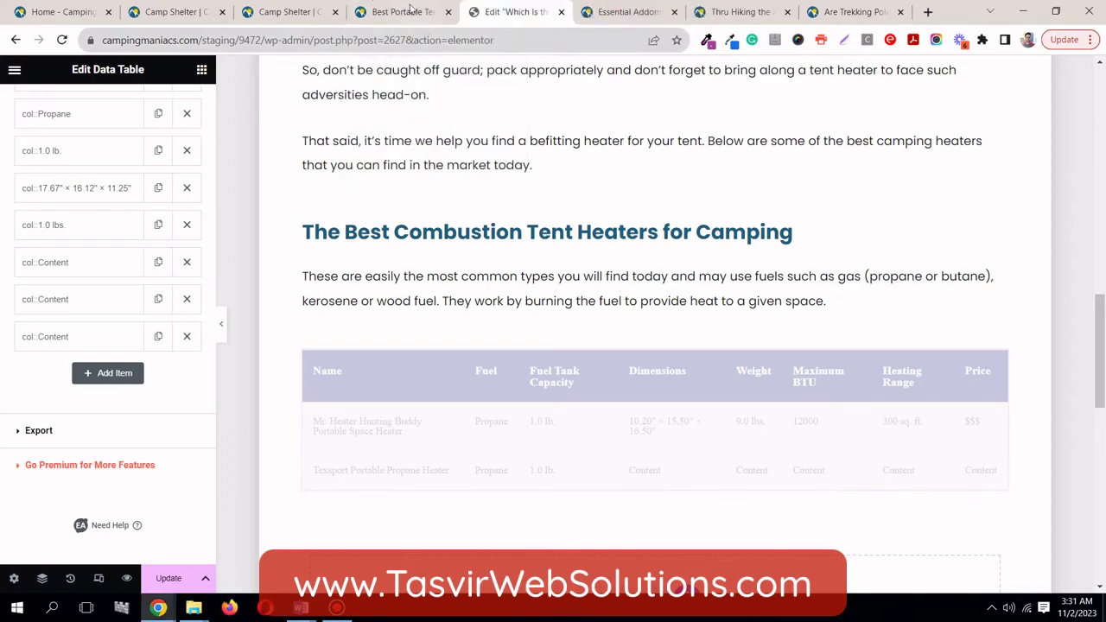
{"action": "left_click", "coordinate": [327, 612]}
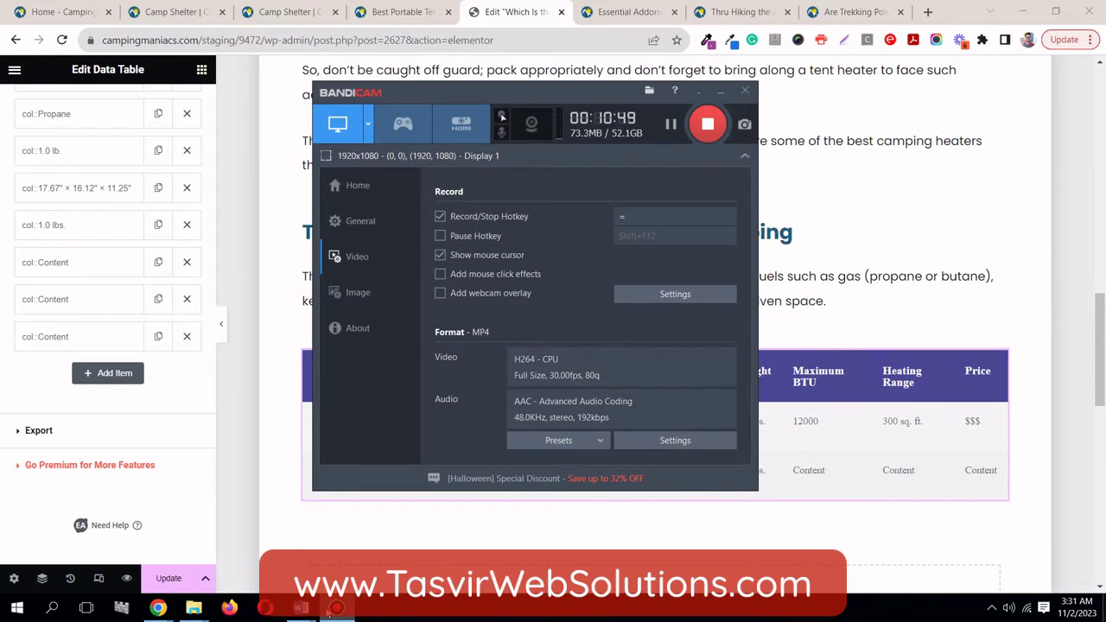
{"action": "left_click", "coordinate": [327, 613]}
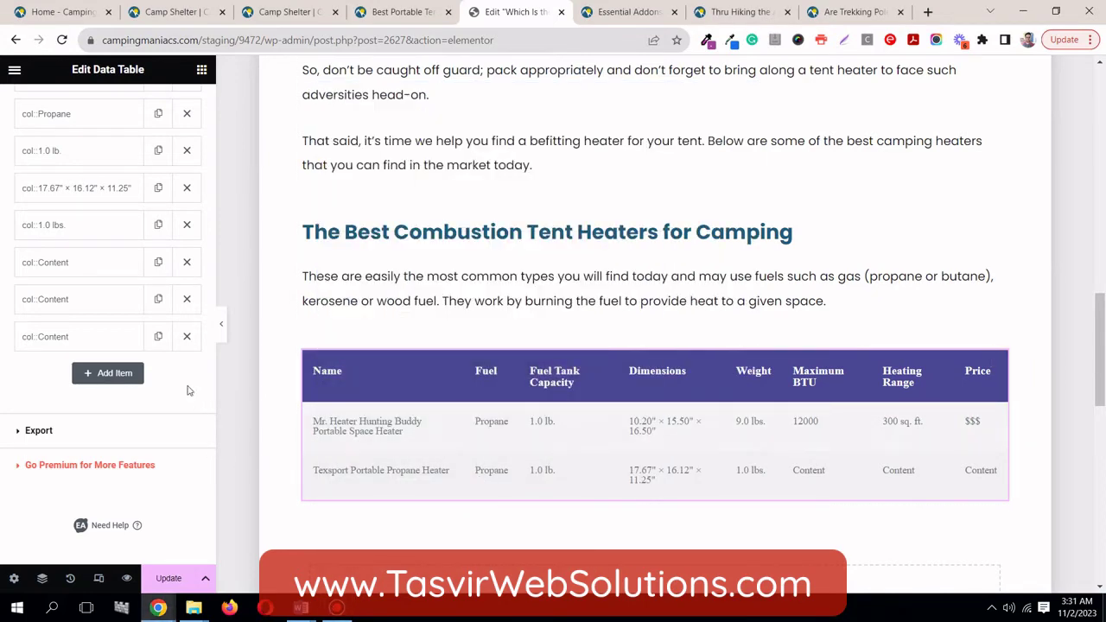
Step: Fill the second row's Maximum BTU cell with "2890" copied from the published table
{"action": "left_click", "coordinate": [120, 262]}
{"action": "left_click", "coordinate": [362, 9]}
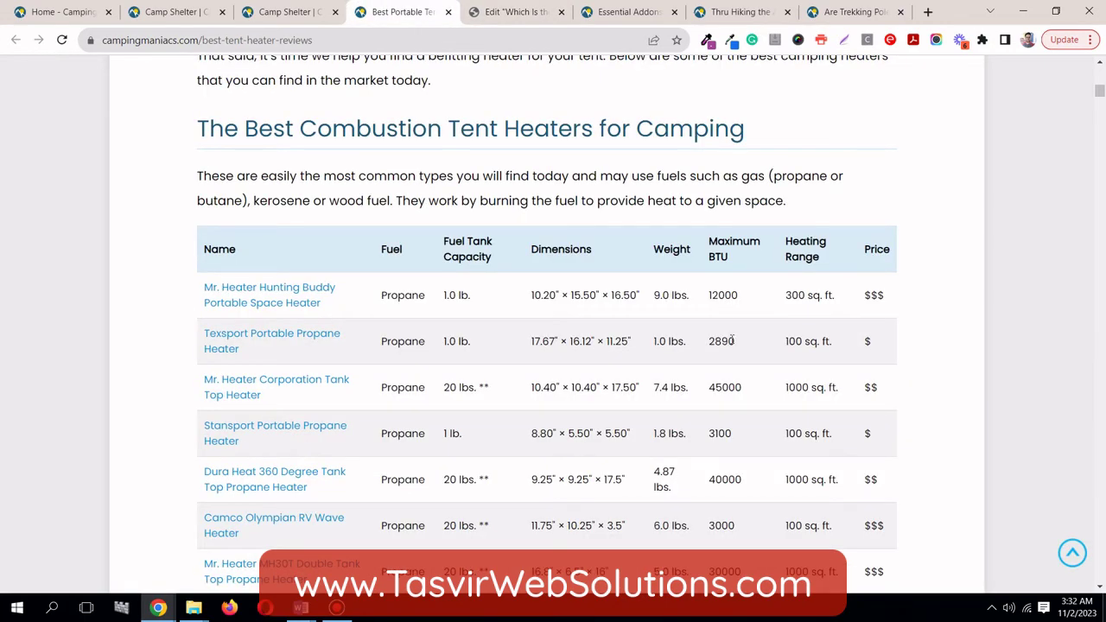
{"action": "double_click", "coordinate": [733, 341]}
{"action": "right_click", "coordinate": [733, 343]}
{"action": "left_click", "coordinate": [761, 351]}
{"action": "left_click", "coordinate": [538, 11]}
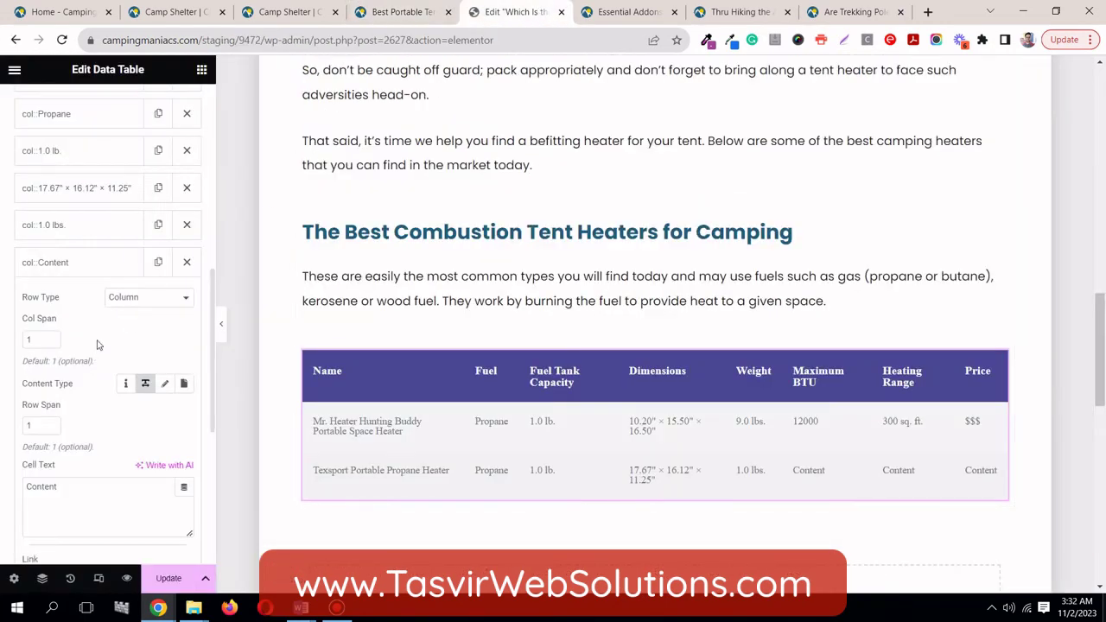
{"action": "double_click", "coordinate": [88, 488]}
{"action": "right_click", "coordinate": [88, 487]}
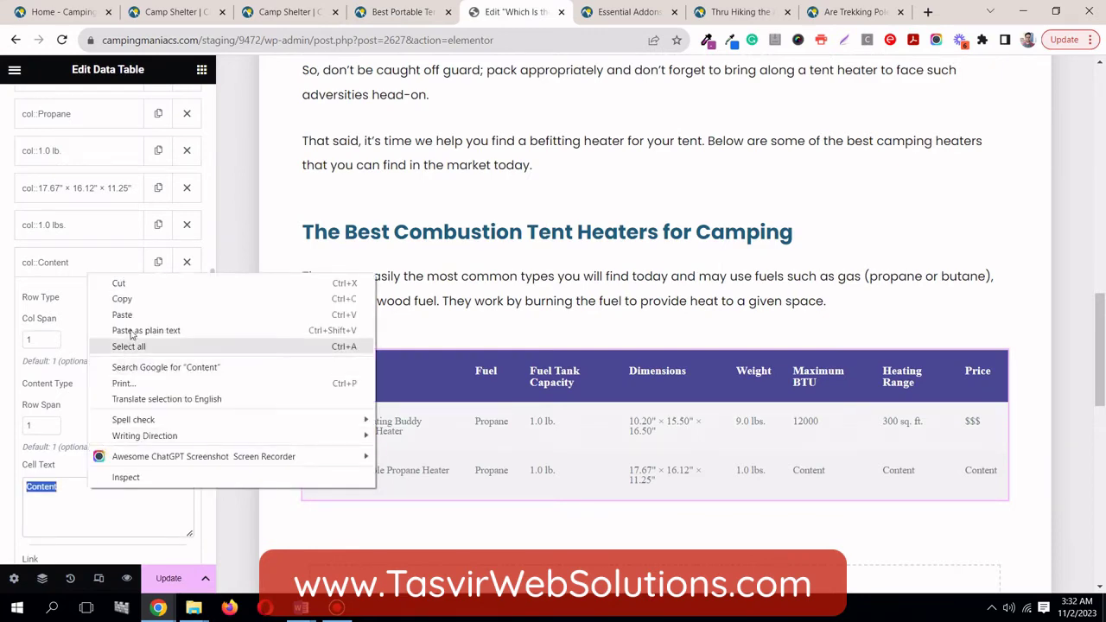
{"action": "left_click", "coordinate": [112, 252]}
{"action": "left_click", "coordinate": [108, 273]}
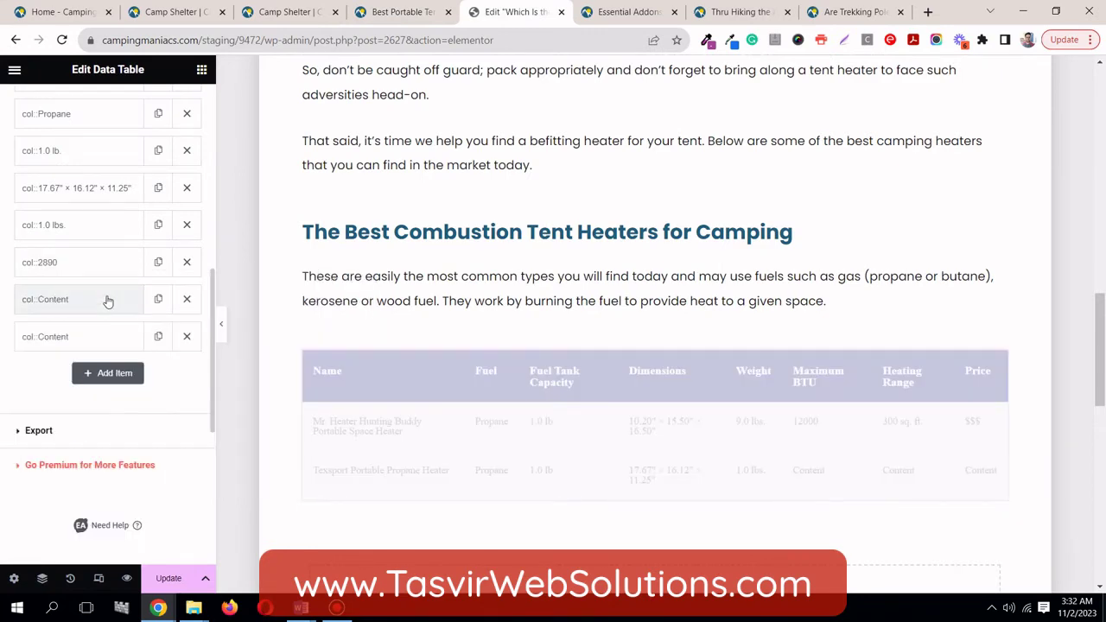
Step: Fill the second row's Heating Range cell with "100 sq. ft." copied from the Texsport row of the published table
{"action": "left_click", "coordinate": [108, 300]}
{"action": "left_click", "coordinate": [406, 12]}
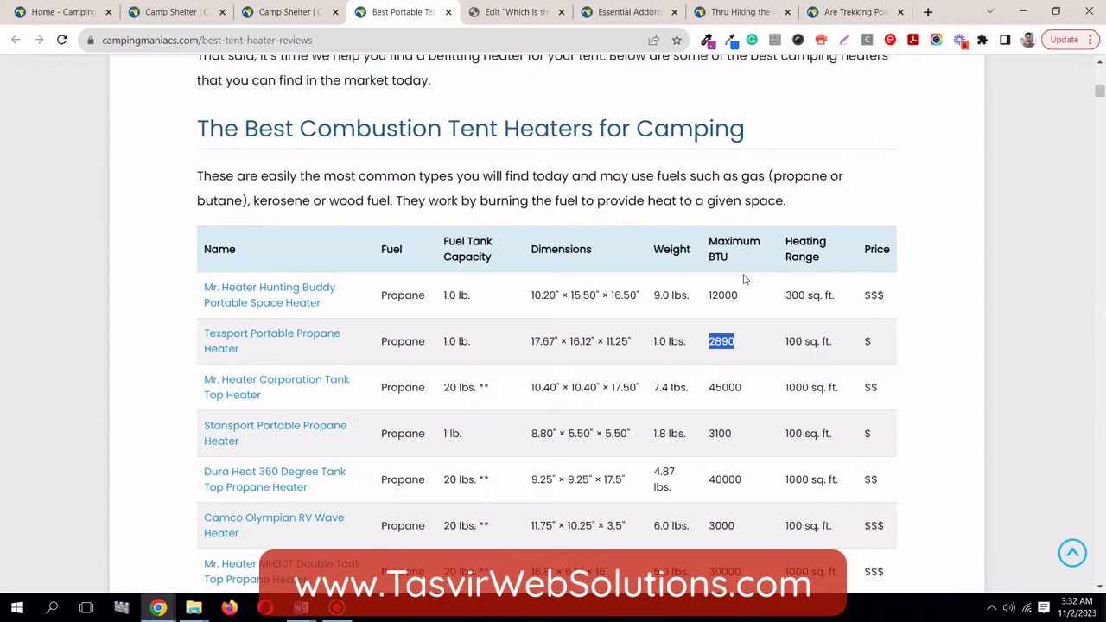
{"action": "left_click", "coordinate": [815, 338]}
{"action": "triple_click", "coordinate": [817, 340]}
{"action": "right_click", "coordinate": [816, 340]}
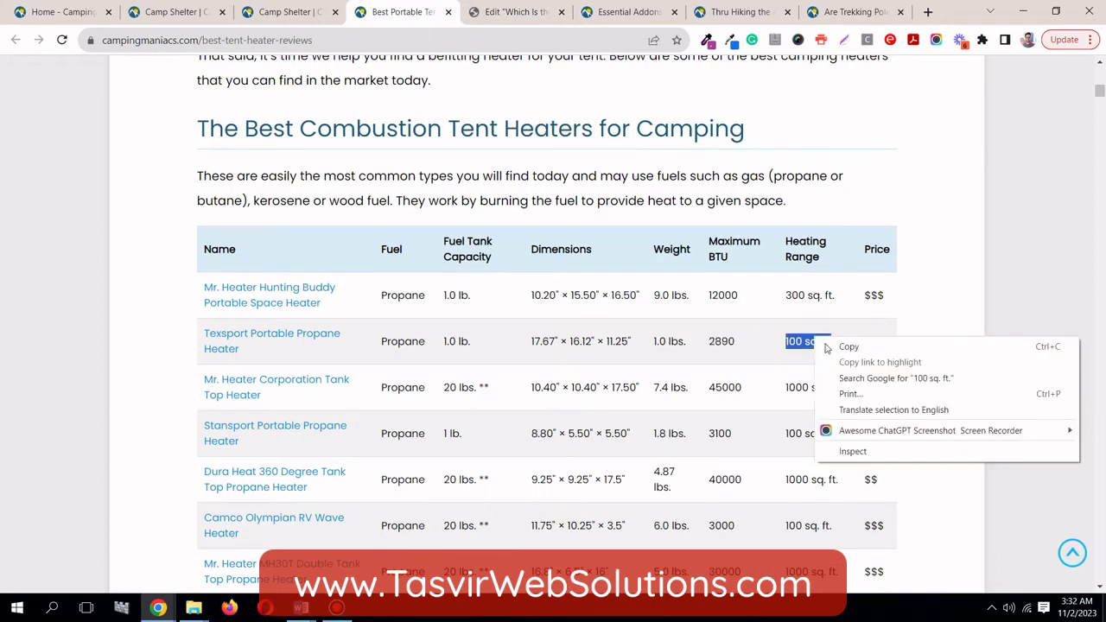
{"action": "left_click", "coordinate": [843, 348]}
{"action": "left_click", "coordinate": [811, 319]}
{"action": "left_click", "coordinate": [523, 8]}
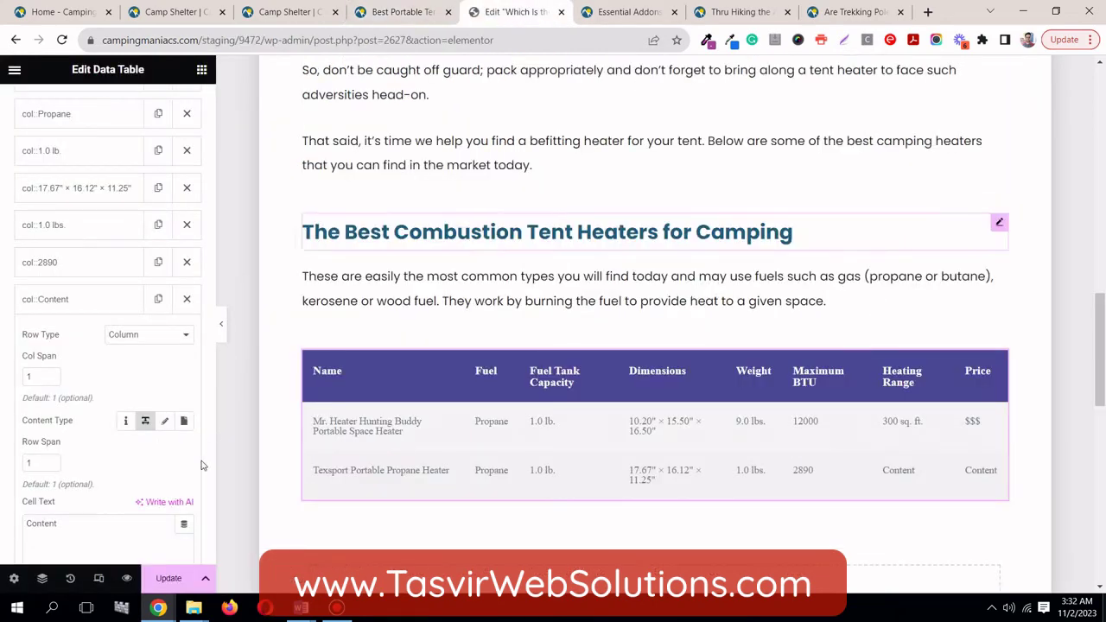
{"action": "double_click", "coordinate": [110, 519]}
{"action": "right_click", "coordinate": [110, 519]}
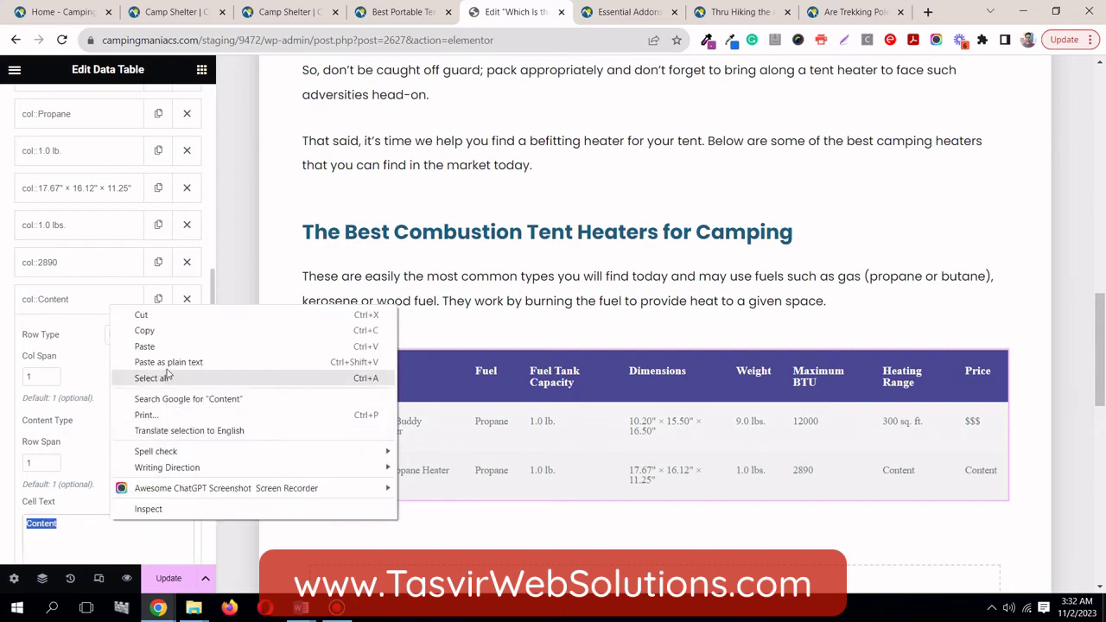
{"action": "left_click", "coordinate": [164, 363]}
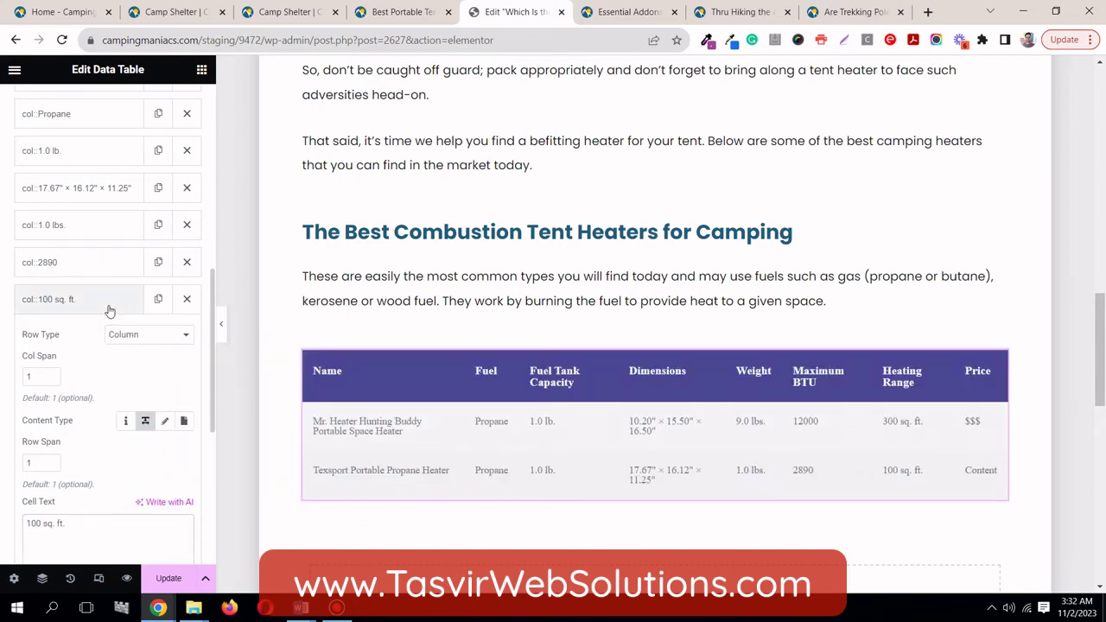
{"action": "left_click", "coordinate": [110, 310]}
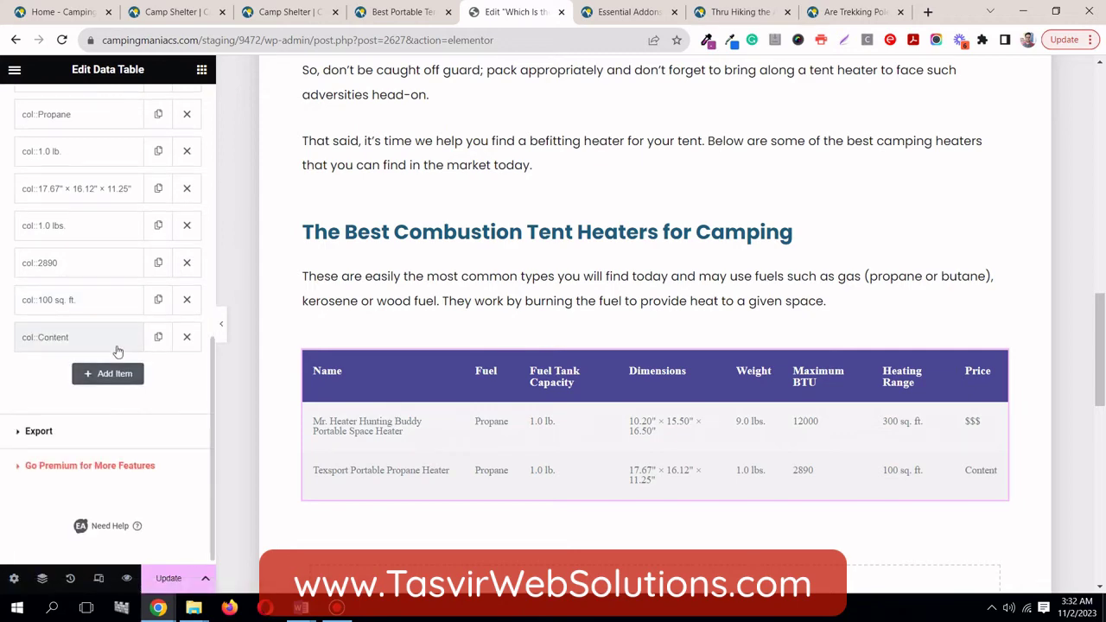
Step: Fill the second row's Price cell with "$" copied from the published table and save the post
{"action": "left_click", "coordinate": [116, 345]}
{"action": "key", "text": "ctrl+shift+Tab"}
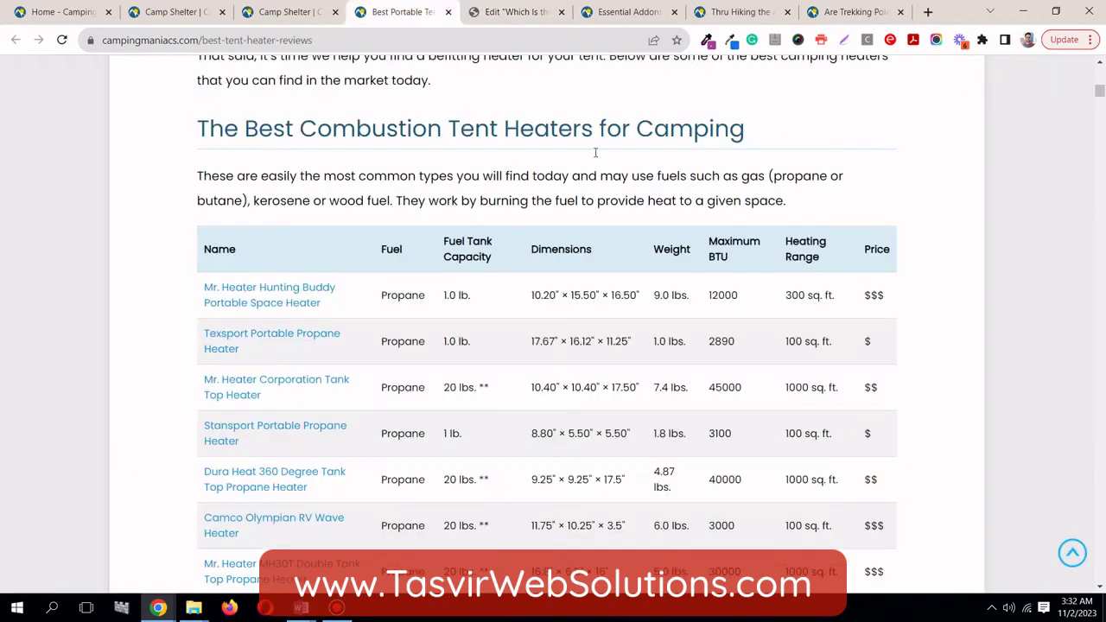
{"action": "right_click", "coordinate": [867, 342]}
{"action": "key", "text": "Escape"}
{"action": "left_click", "coordinate": [868, 353]}
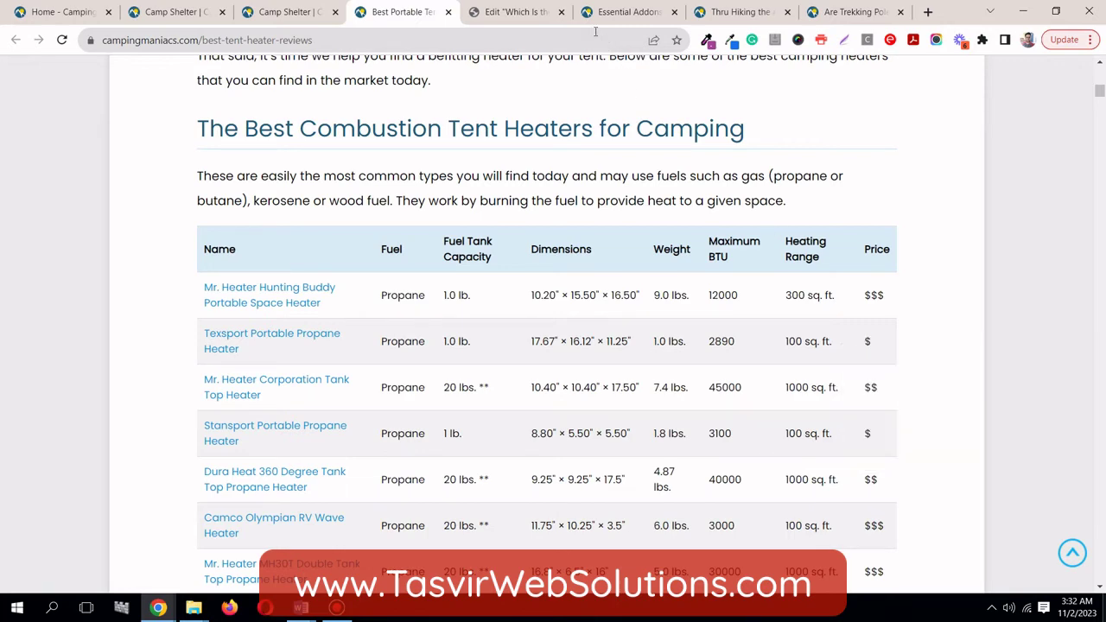
{"action": "left_click", "coordinate": [536, 16]}
{"action": "scroll", "coordinate": [82, 504], "scroll_direction": "down", "scroll_amount": 3}
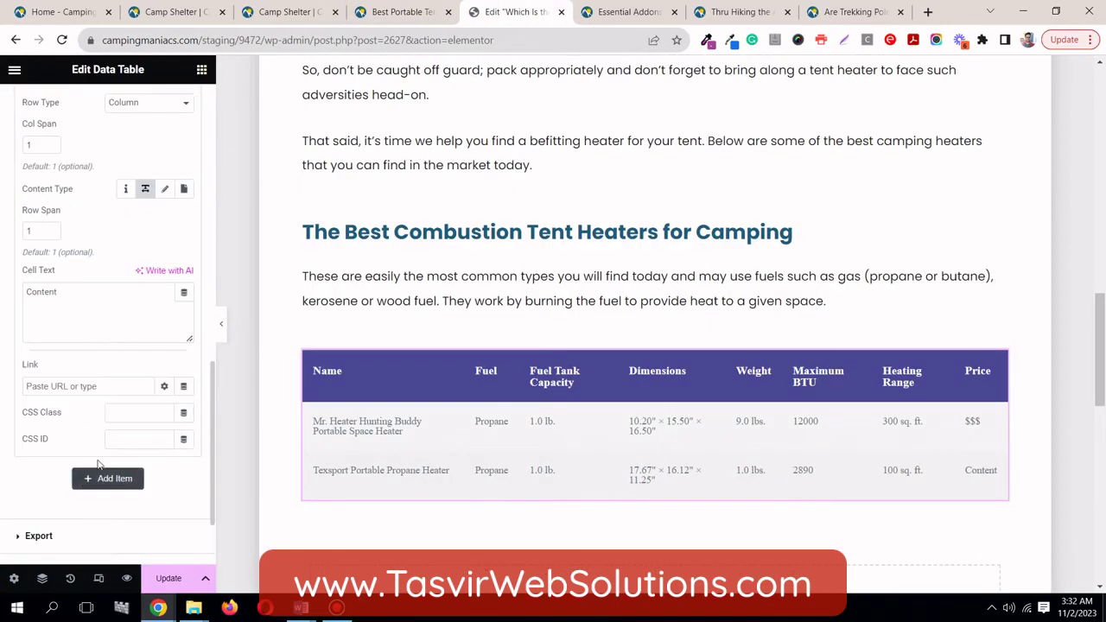
{"action": "key", "text": "ctrl+a"}
{"action": "right_click", "coordinate": [119, 302]}
{"action": "left_click", "coordinate": [159, 352]}
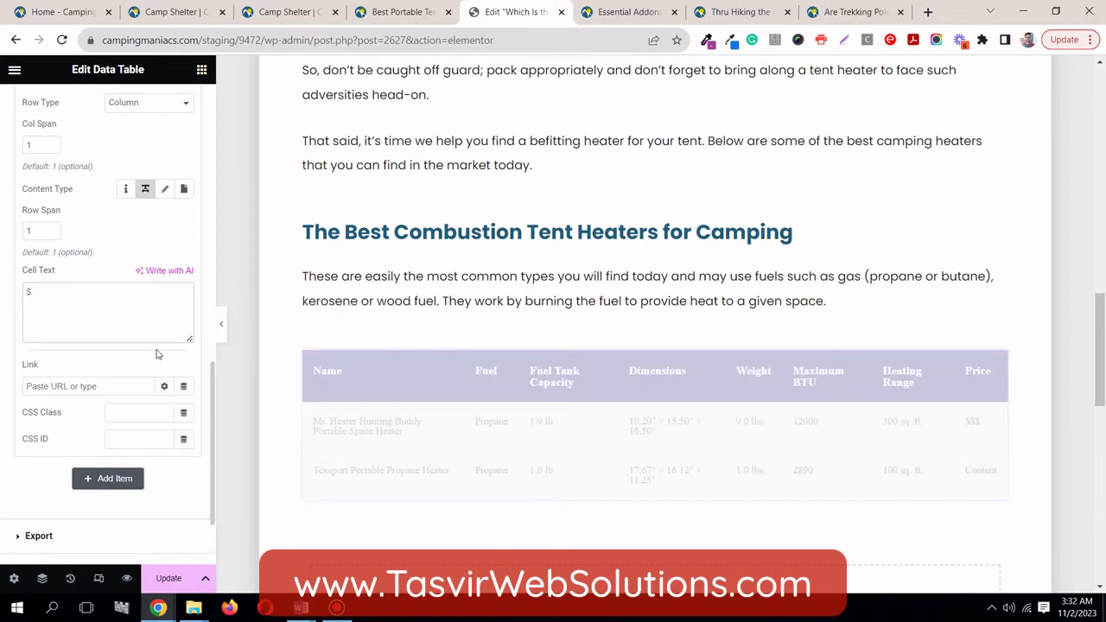
{"action": "scroll", "coordinate": [117, 320], "scroll_direction": "up", "scroll_amount": 3}
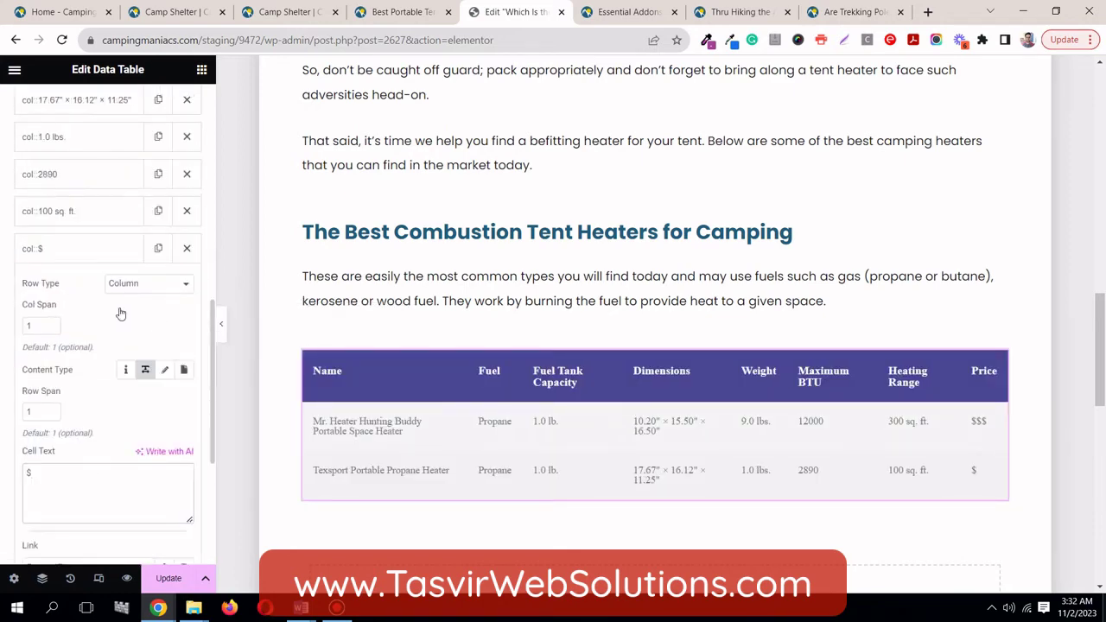
{"action": "left_click", "coordinate": [113, 341]}
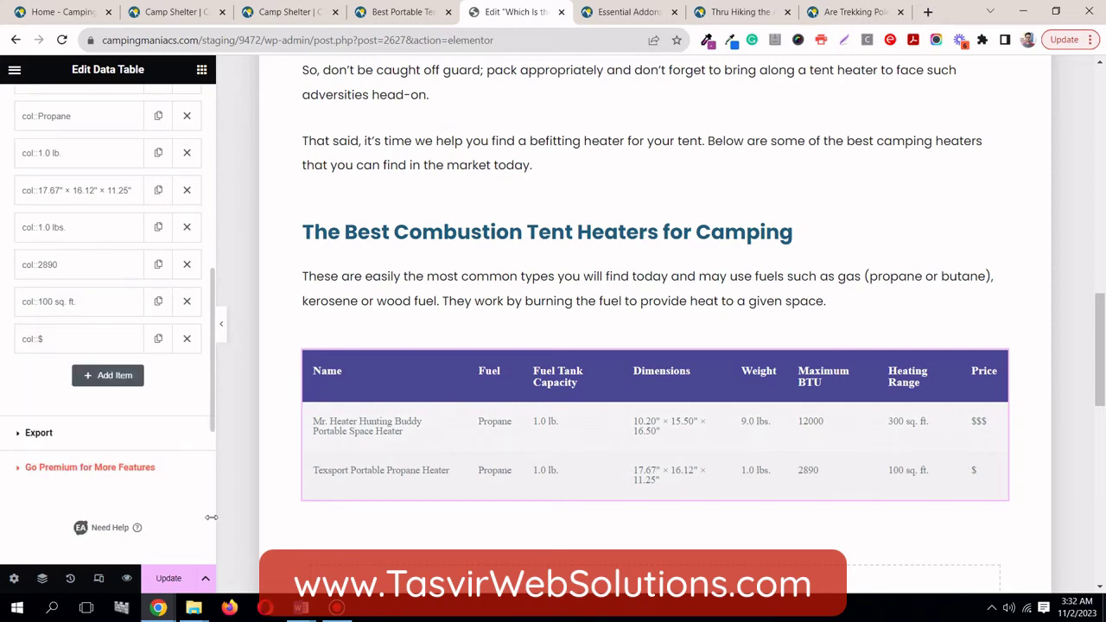
{"action": "left_click", "coordinate": [169, 578]}
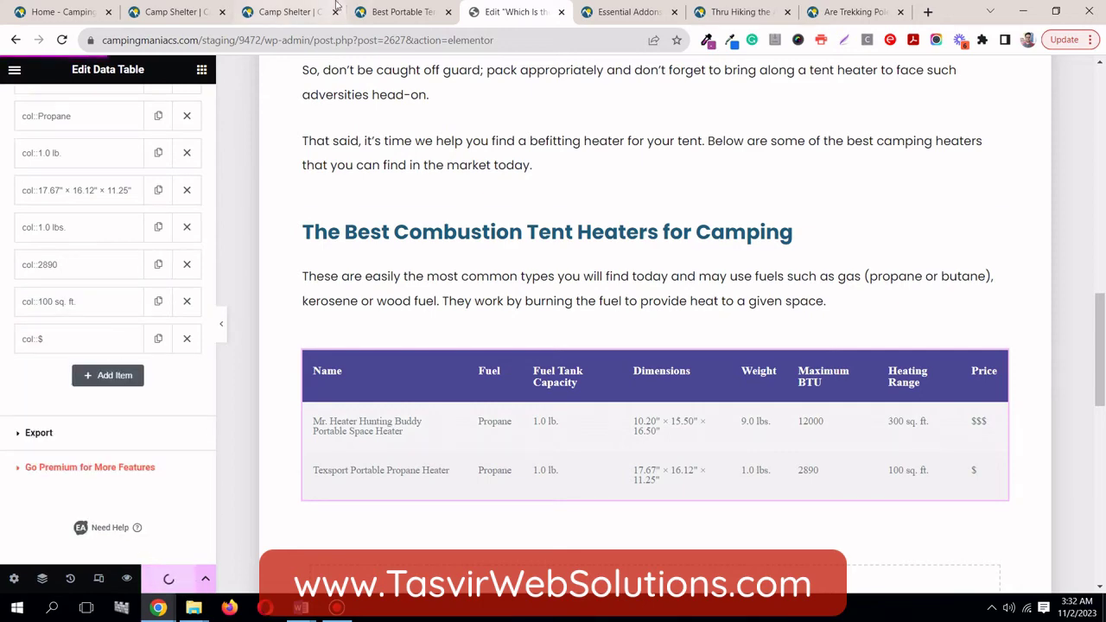
Step: Compare the rebuilt two-row table with the published heater table and review the widget's row and column content entries
{"action": "left_click", "coordinate": [388, 14]}
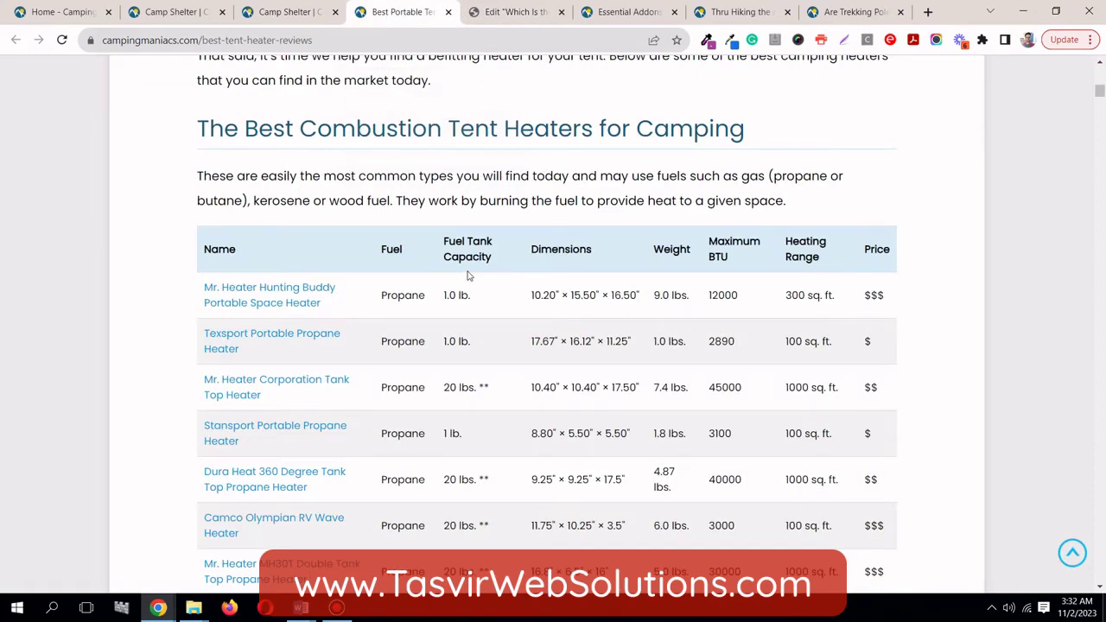
{"action": "left_click", "coordinate": [511, 10]}
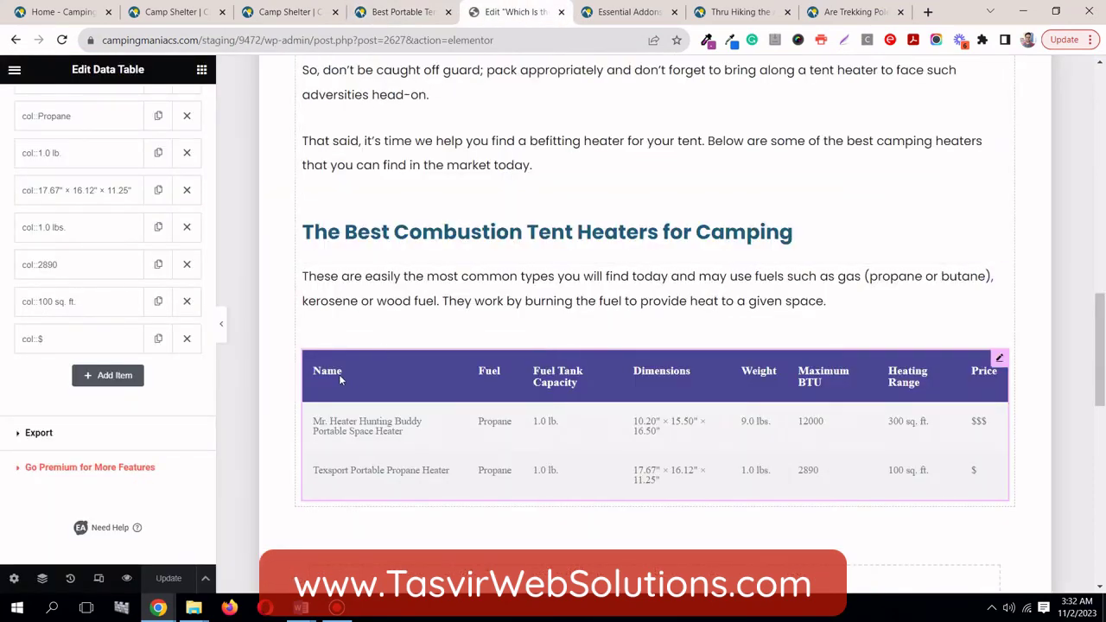
{"action": "left_click", "coordinate": [424, 10]}
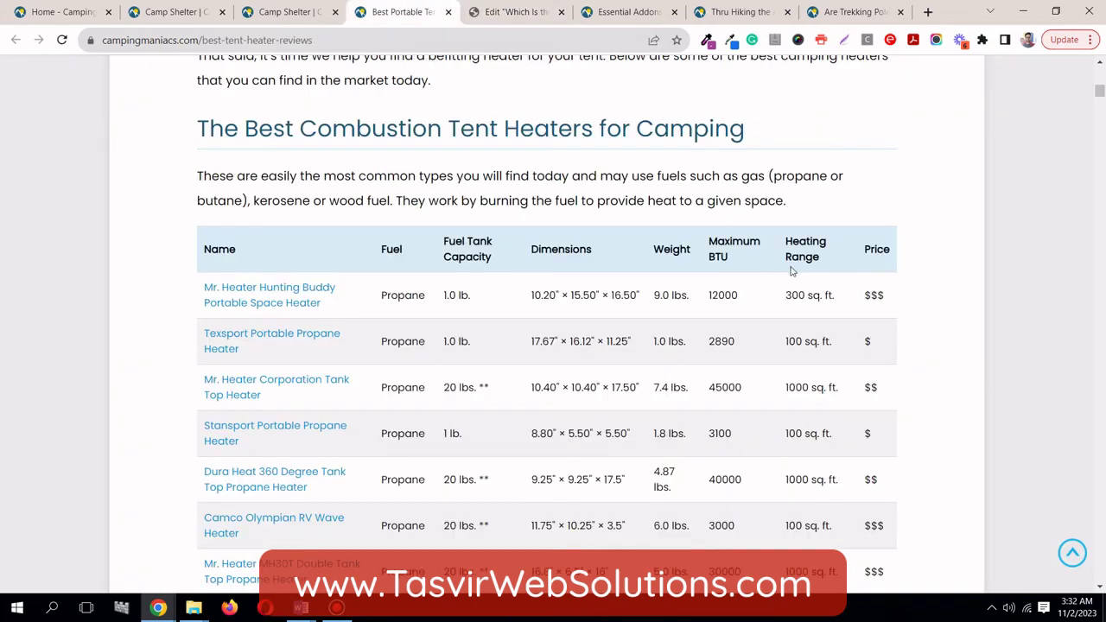
{"action": "left_click", "coordinate": [542, 7]}
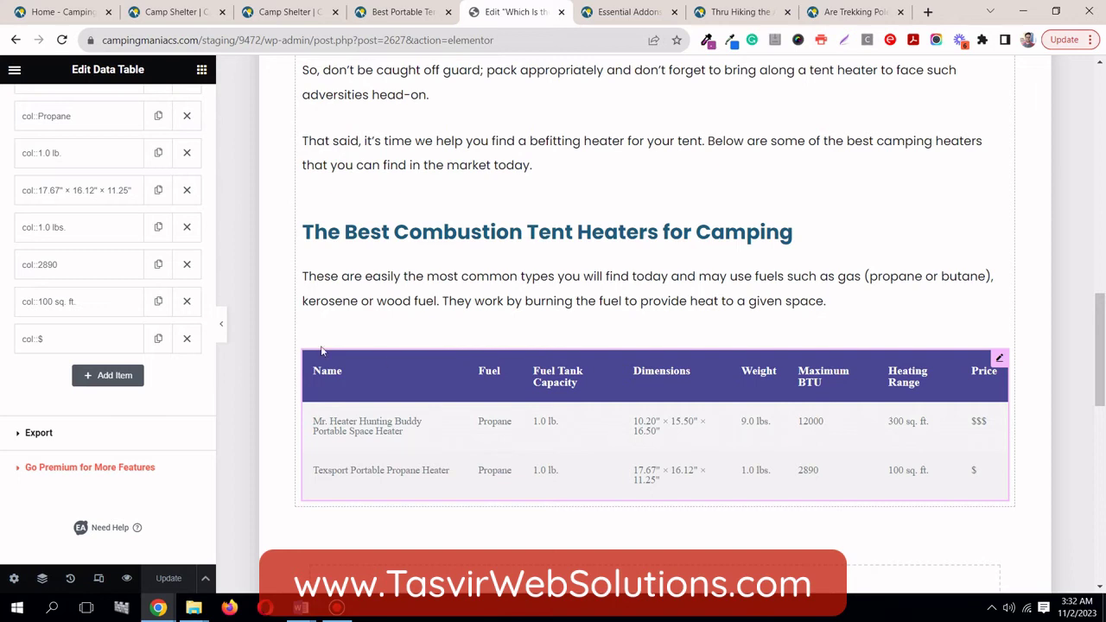
{"action": "scroll", "coordinate": [183, 330], "scroll_direction": "up", "scroll_amount": 2}
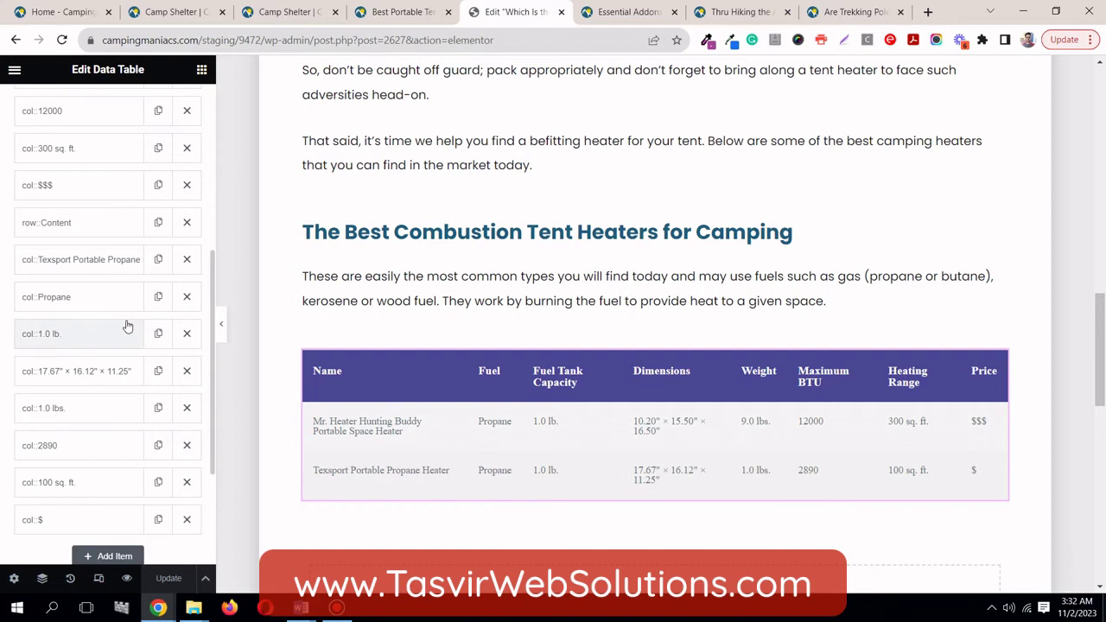
{"action": "scroll", "coordinate": [127, 326], "scroll_direction": "down", "scroll_amount": 2}
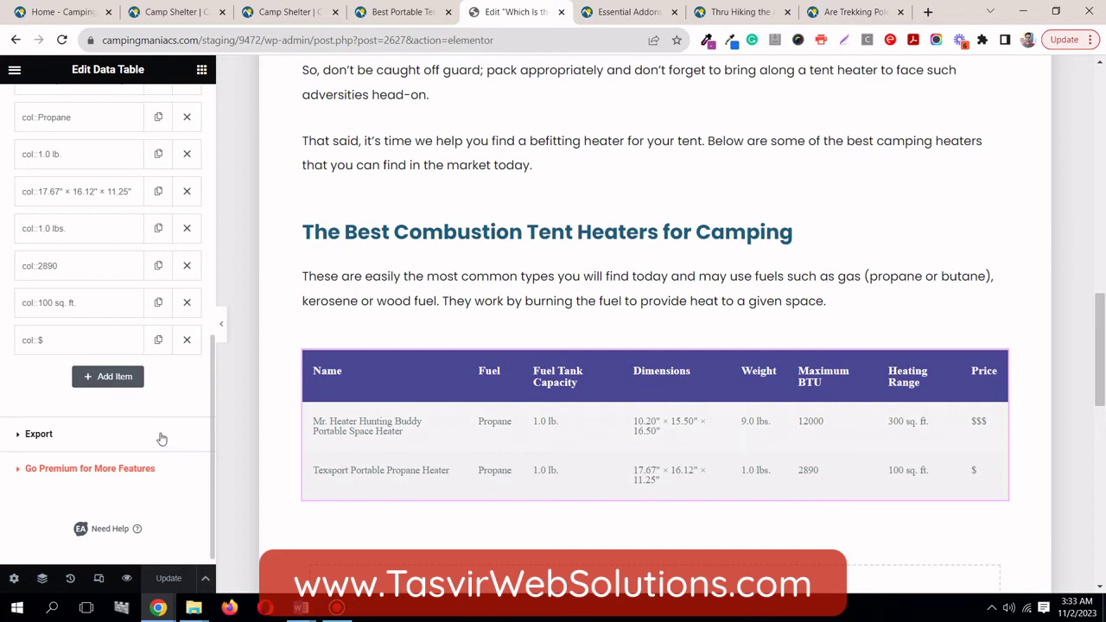
{"action": "scroll", "coordinate": [114, 378], "scroll_direction": "up", "scroll_amount": 10}
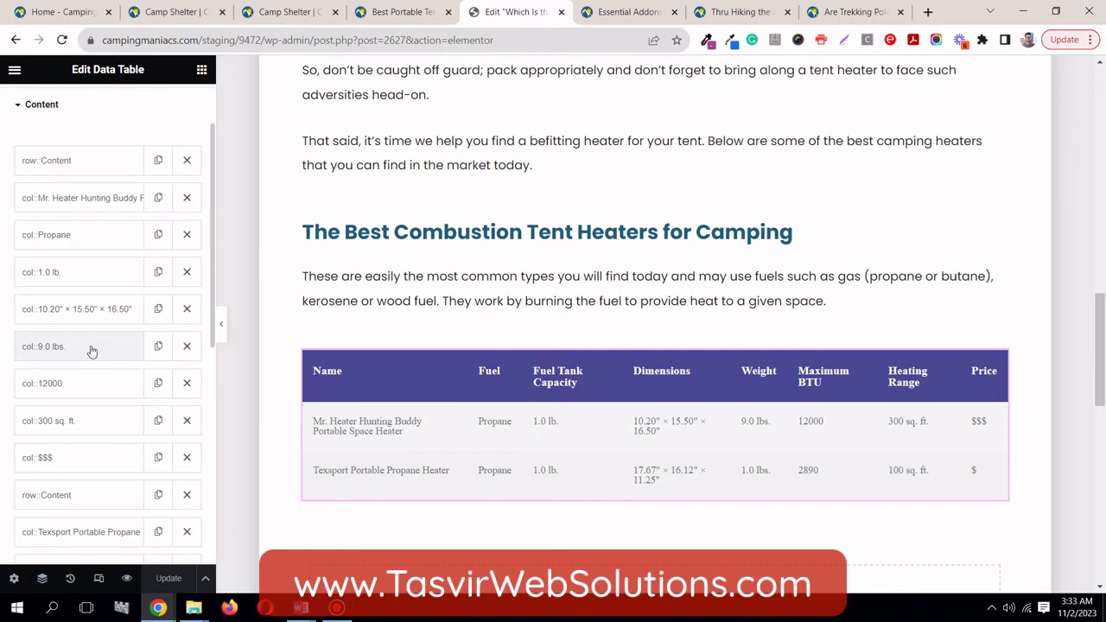
{"action": "scroll", "coordinate": [99, 357], "scroll_direction": "down", "scroll_amount": 2}
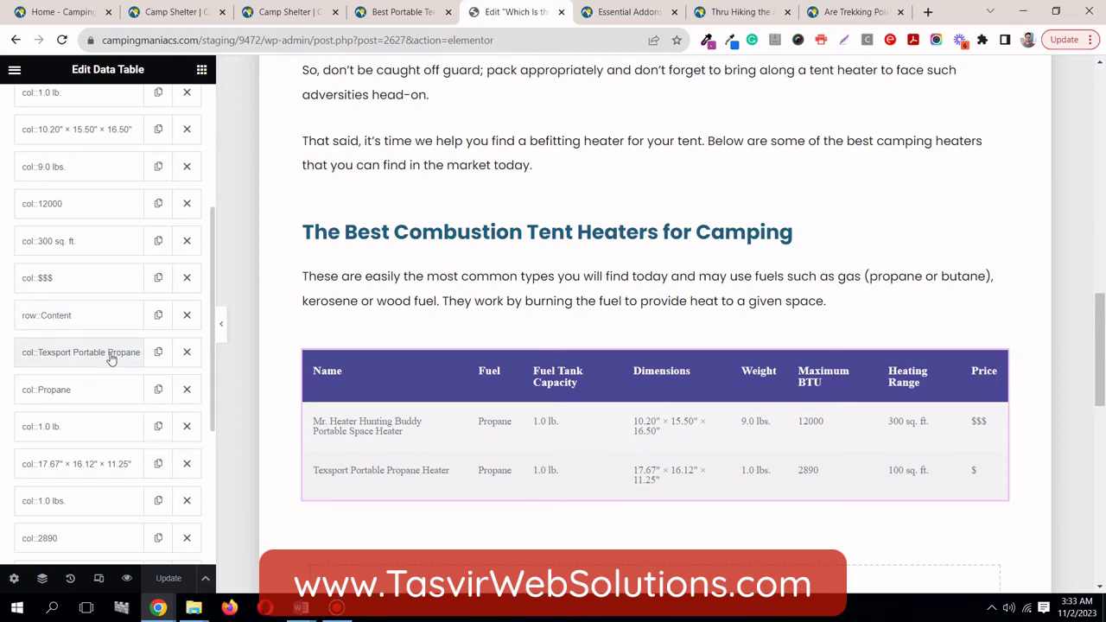
{"action": "scroll", "coordinate": [81, 363], "scroll_direction": "down", "scroll_amount": 3}
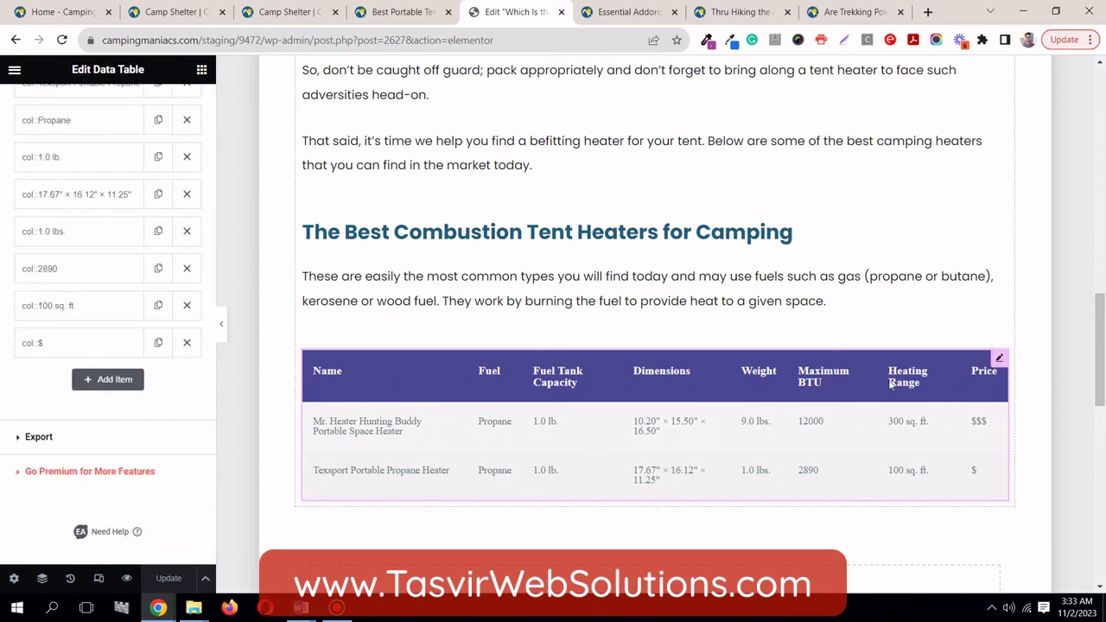
{"action": "scroll", "coordinate": [26, 375], "scroll_direction": "up", "scroll_amount": 5}
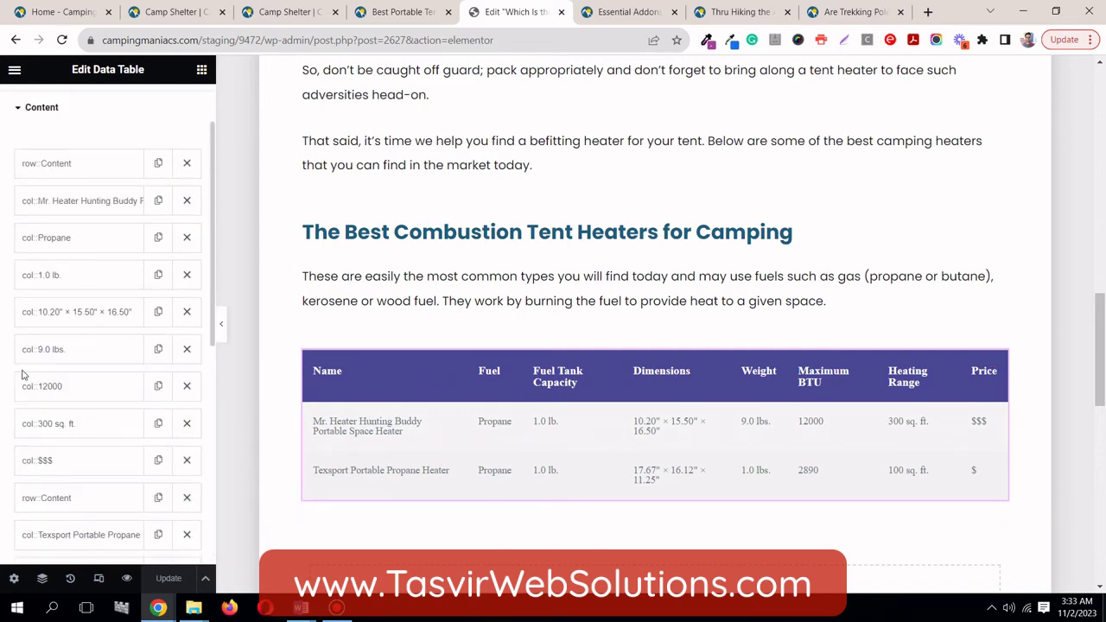
Step: Sample the published table's header background colour, #D9EDF7, with the colour picker extension
{"action": "left_click", "coordinate": [404, 11]}
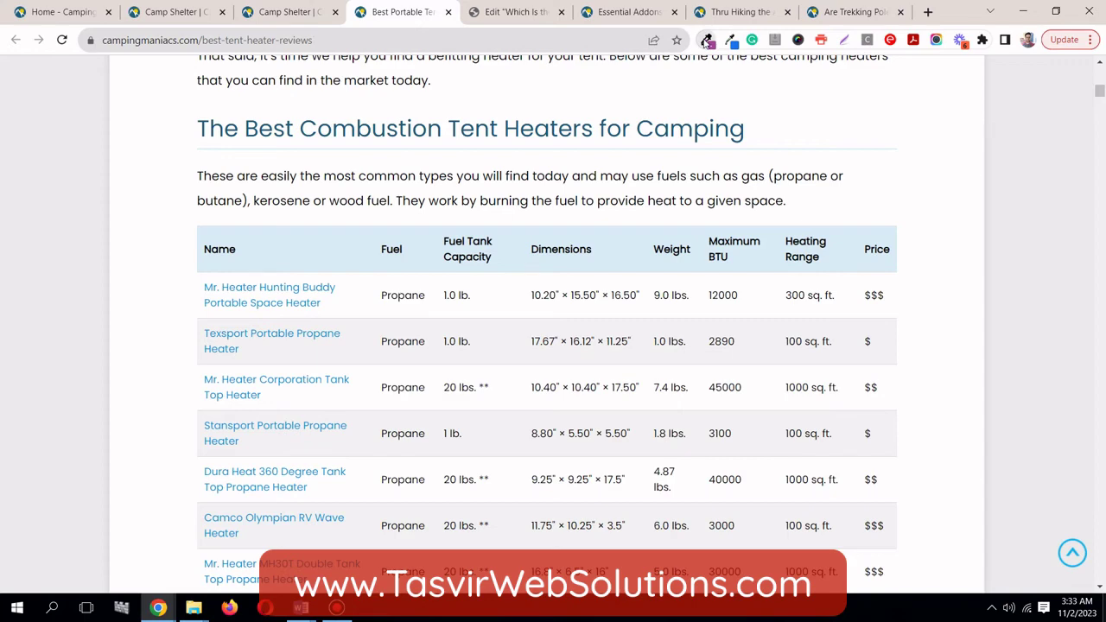
{"action": "left_click", "coordinate": [707, 41]}
{"action": "left_click", "coordinate": [696, 59]}
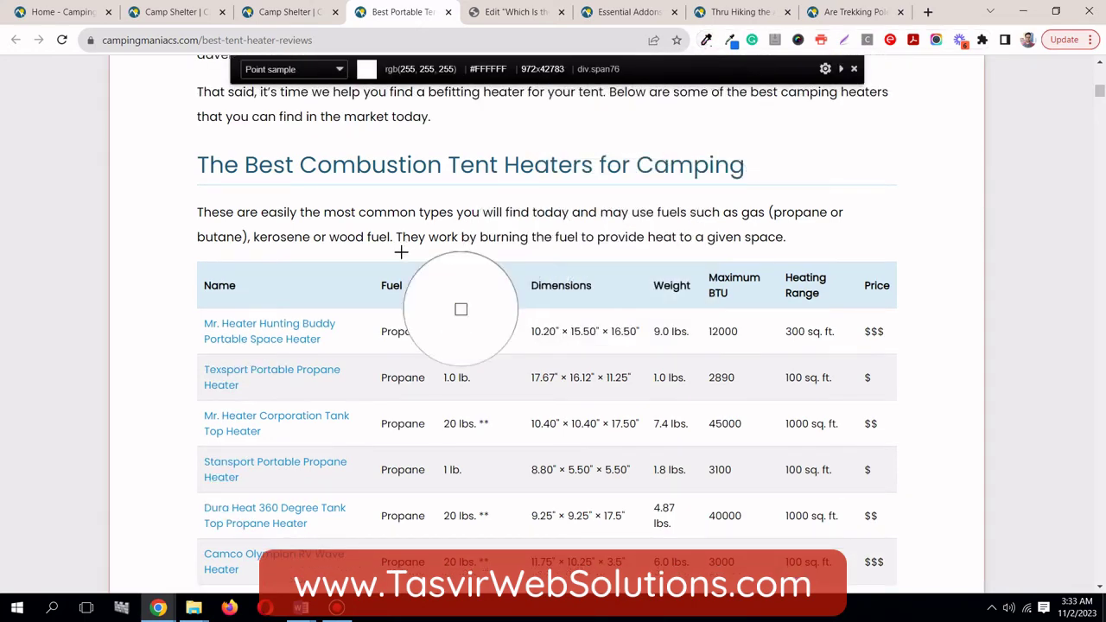
{"action": "left_click", "coordinate": [336, 281]}
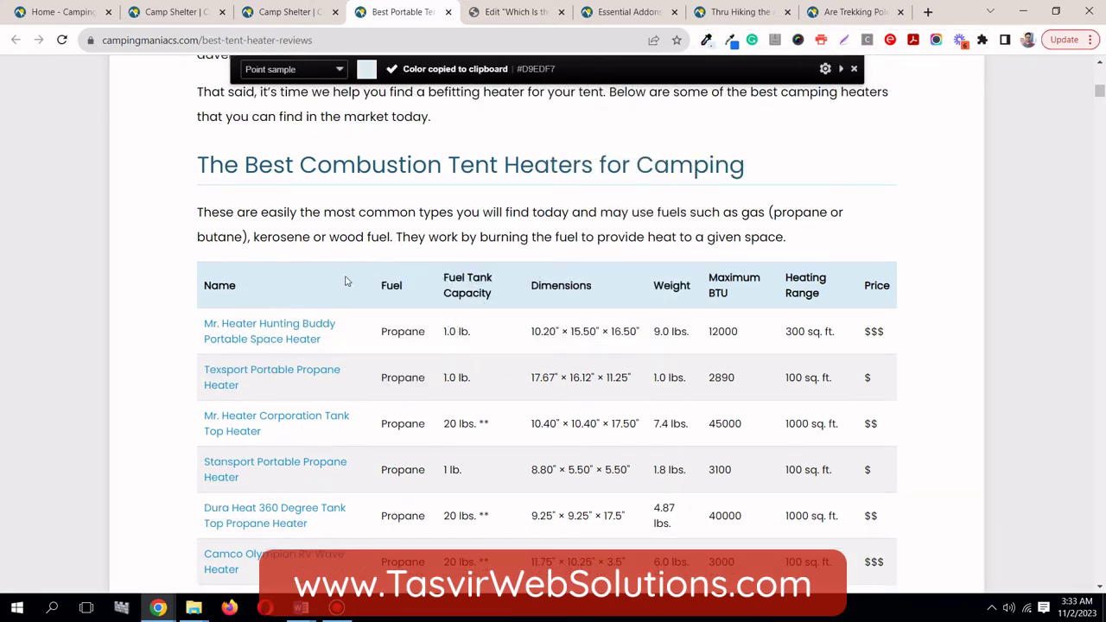
Step: Set the Data Table's header background colour to the sampled #D9EDF7
{"action": "left_click", "coordinate": [499, 10]}
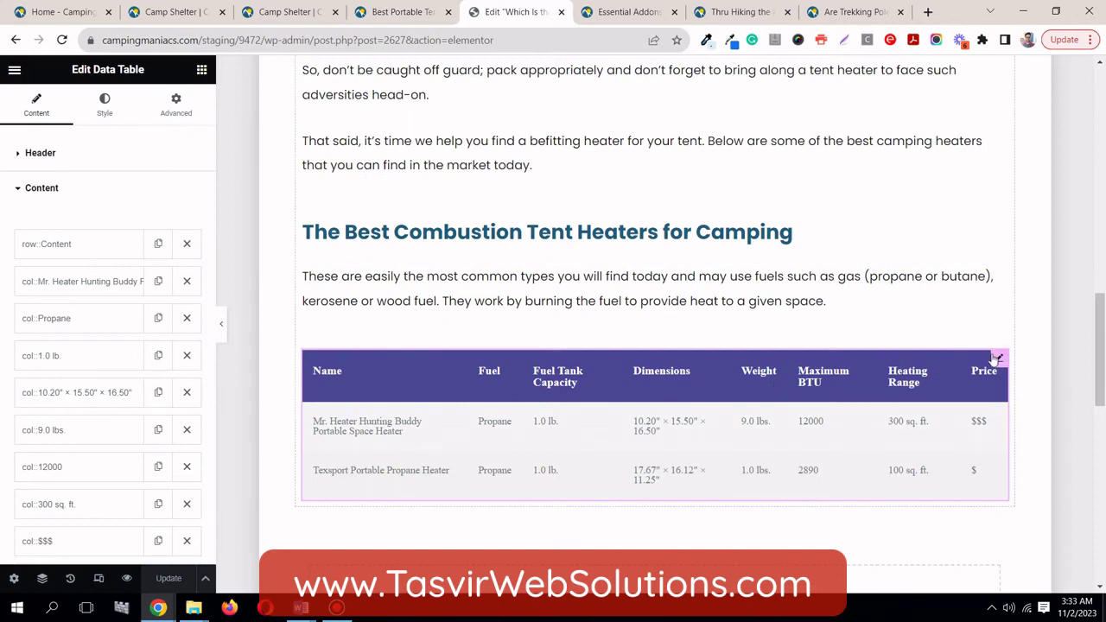
{"action": "left_click", "coordinate": [105, 106]}
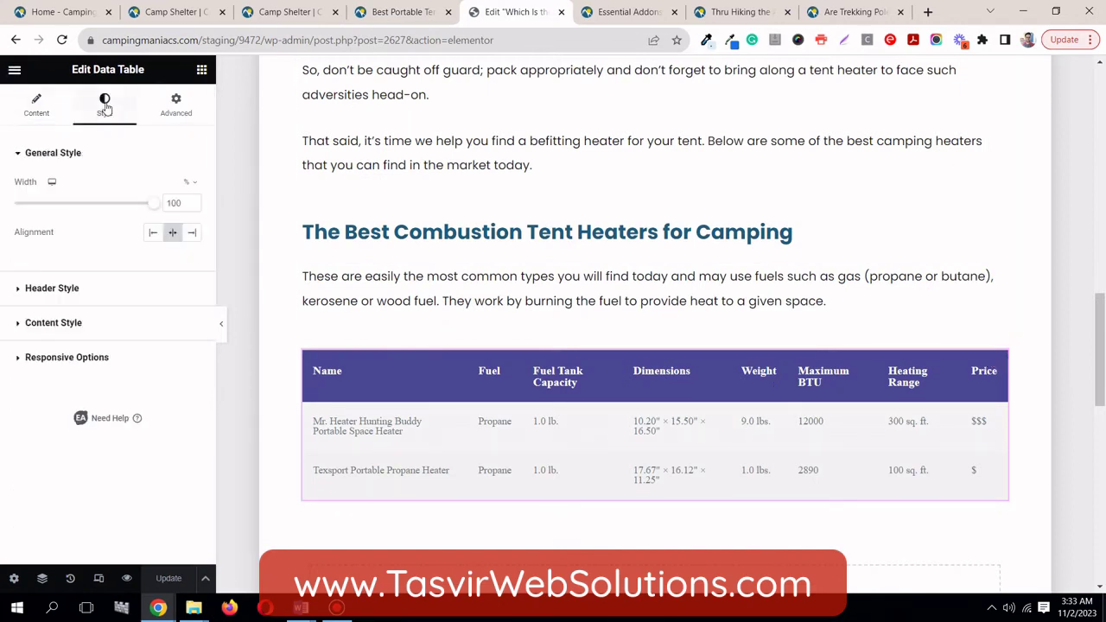
{"action": "left_click", "coordinate": [104, 292]}
{"action": "left_click", "coordinate": [192, 383]}
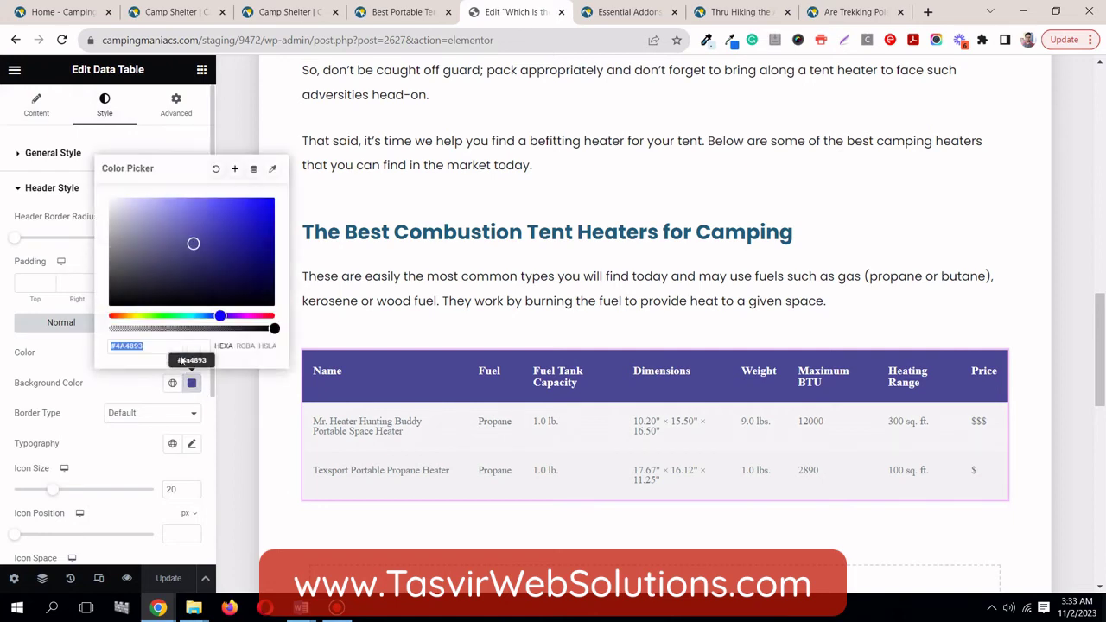
{"action": "right_click", "coordinate": [180, 348]}
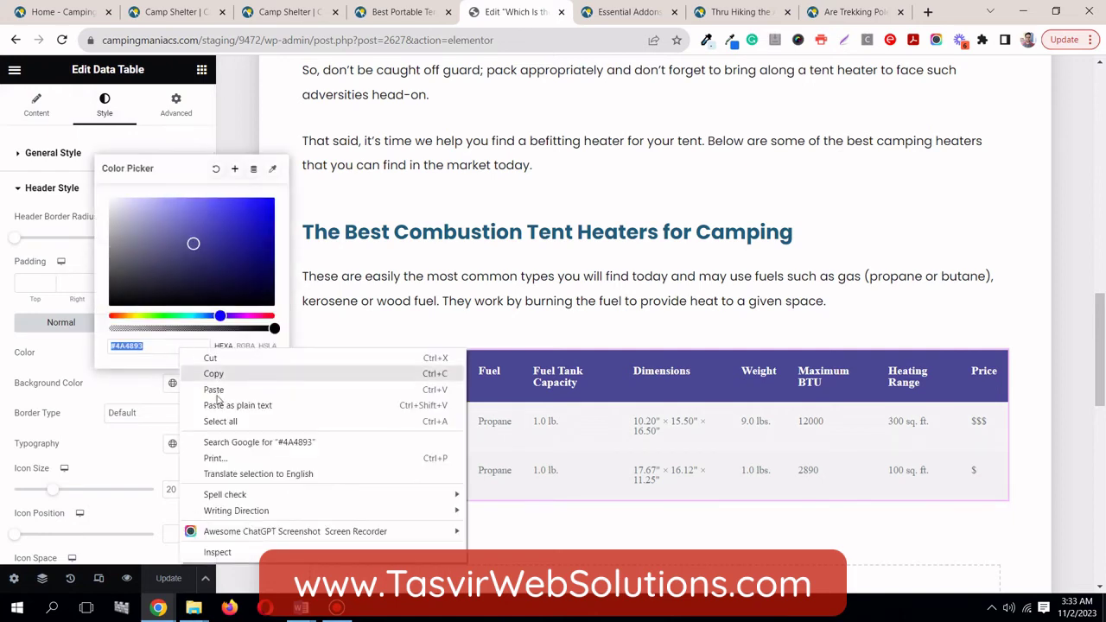
{"action": "left_click", "coordinate": [251, 402]}
{"action": "left_click", "coordinate": [138, 382]}
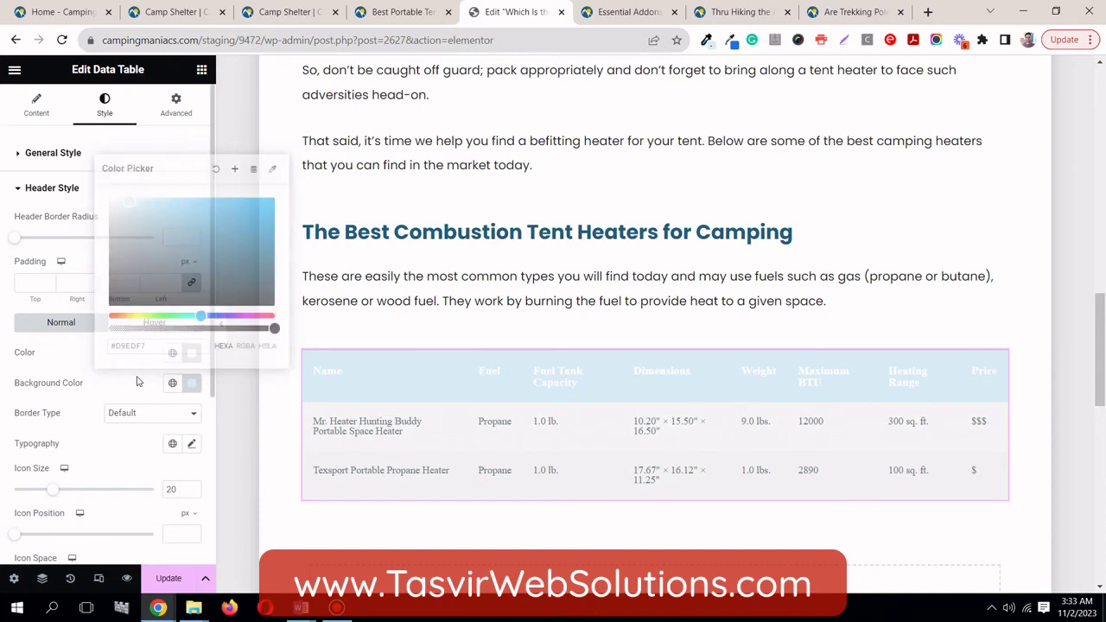
Step: Set the table header's text colour to the global Dark colour
{"action": "left_click", "coordinate": [172, 353]}
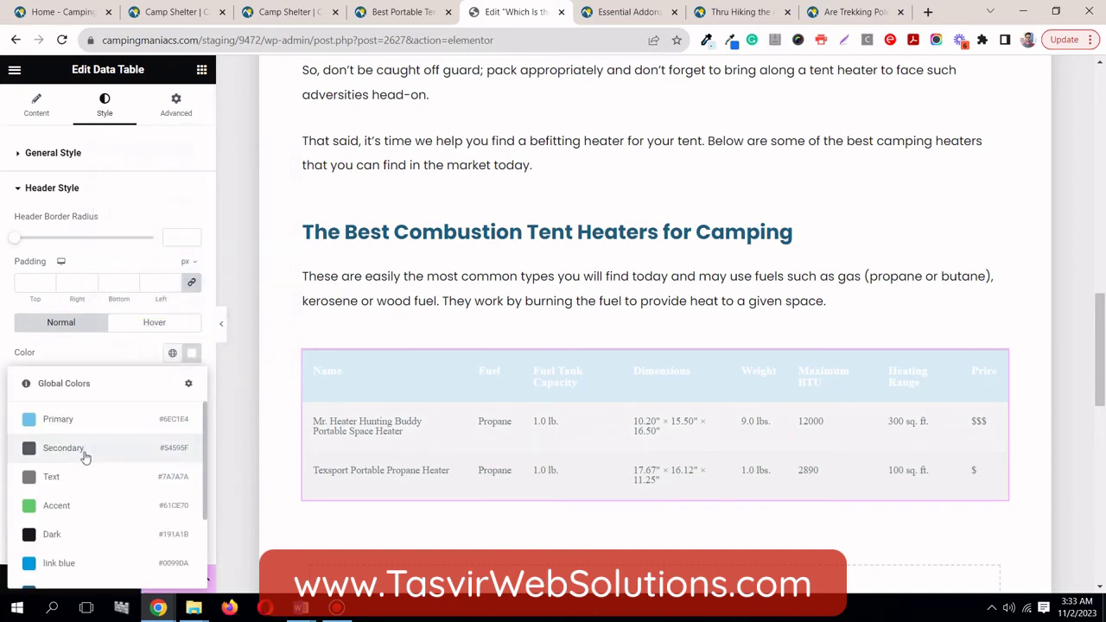
{"action": "scroll", "coordinate": [84, 454], "scroll_direction": "down", "scroll_amount": 2}
{"action": "left_click", "coordinate": [86, 433]}
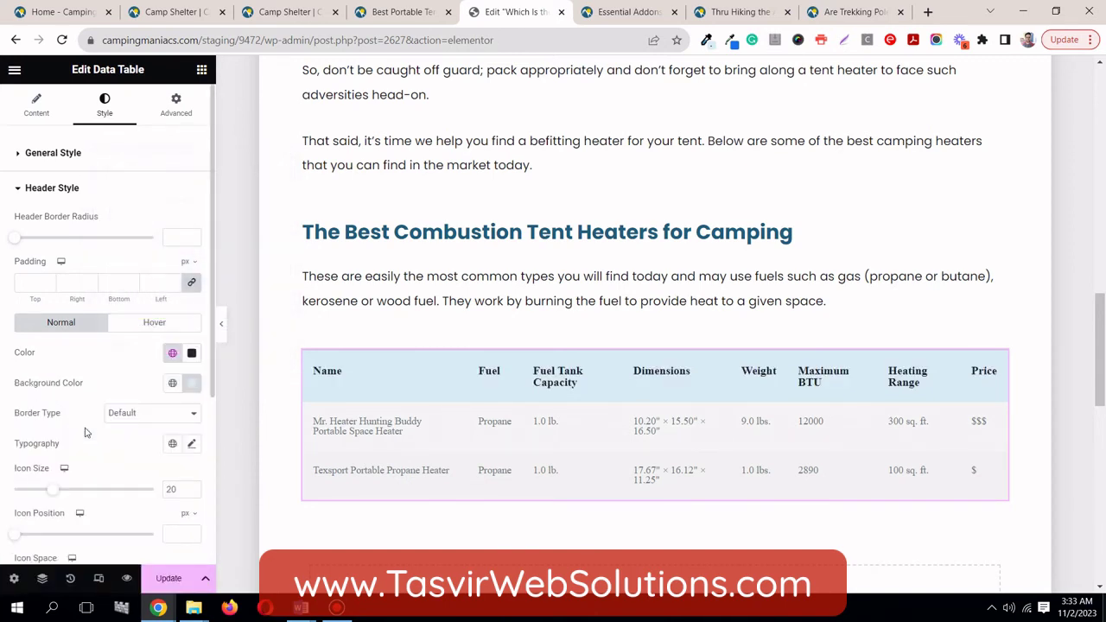
Step: Apply a site-wide global font preset to the Data Table's header typography
{"action": "scroll", "coordinate": [96, 428], "scroll_direction": "down", "scroll_amount": 1}
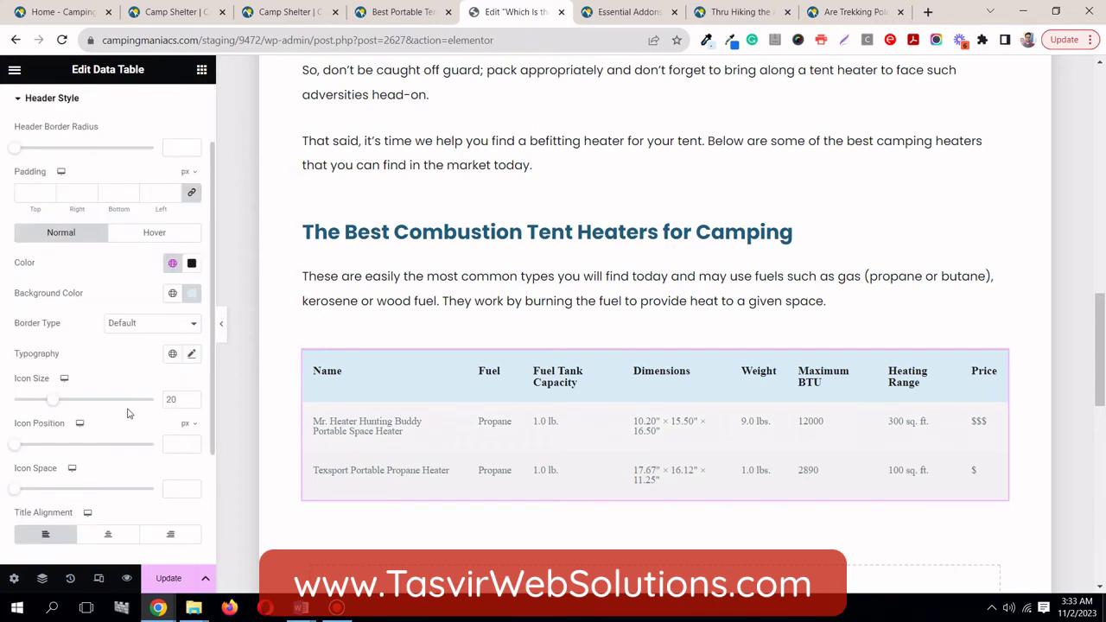
{"action": "scroll", "coordinate": [94, 476], "scroll_direction": "down", "scroll_amount": 5}
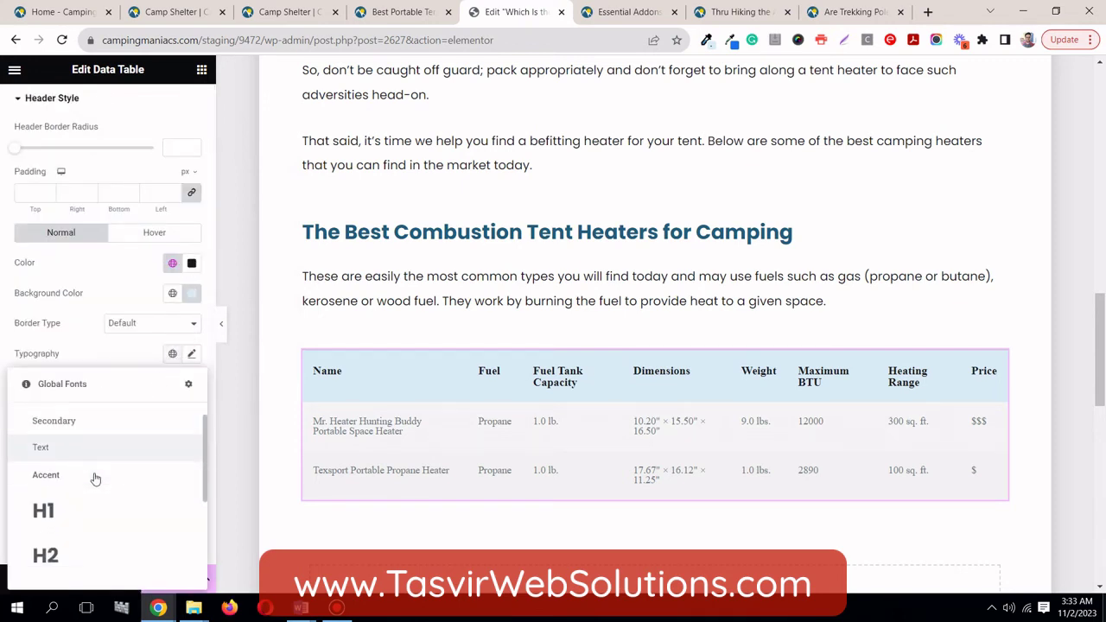
{"action": "left_click", "coordinate": [80, 545]}
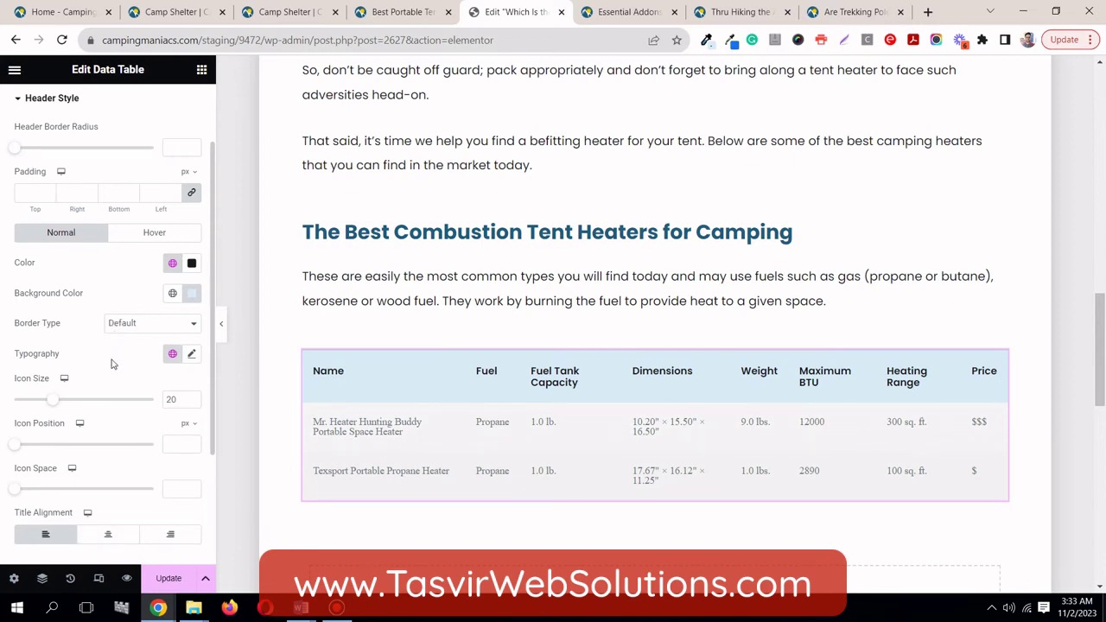
{"action": "scroll", "coordinate": [104, 371], "scroll_direction": "up", "scroll_amount": 2}
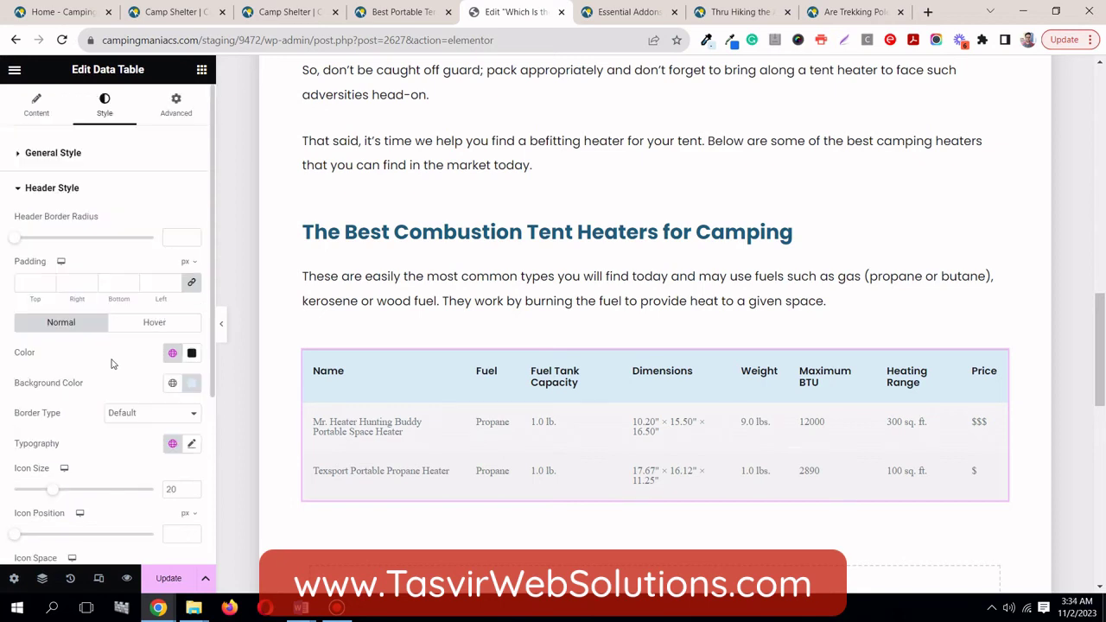
Step: Set the odd-row background in the Data Table's content style to the global white colour
{"action": "scroll", "coordinate": [78, 409], "scroll_direction": "down", "scroll_amount": 3}
{"action": "left_click", "coordinate": [76, 428]}
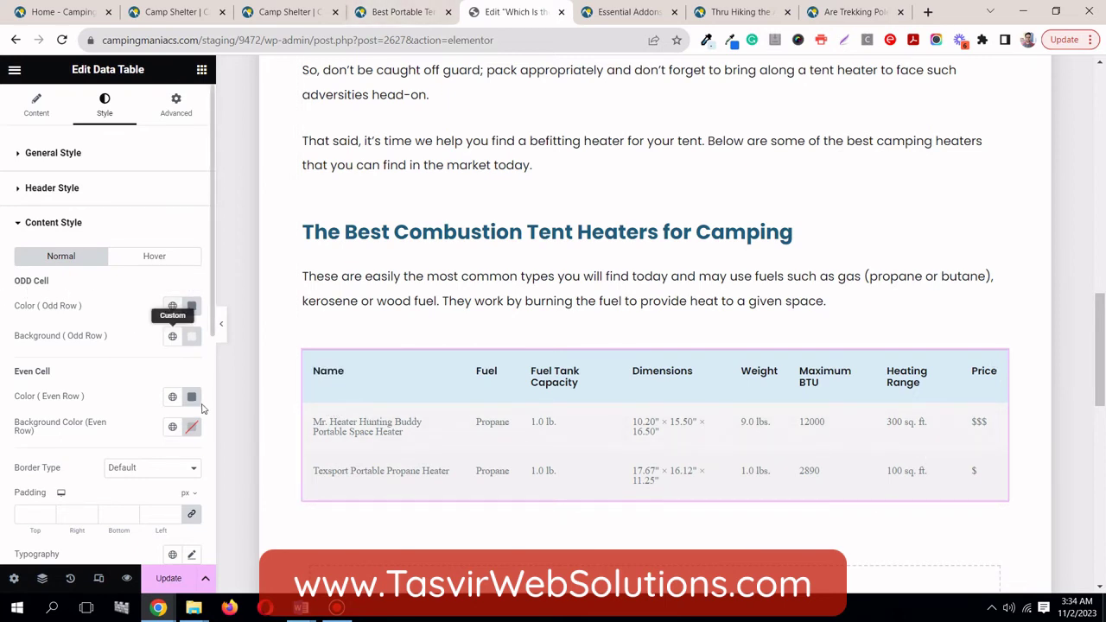
{"action": "left_click", "coordinate": [172, 336]}
{"action": "scroll", "coordinate": [94, 503], "scroll_direction": "down", "scroll_amount": 3}
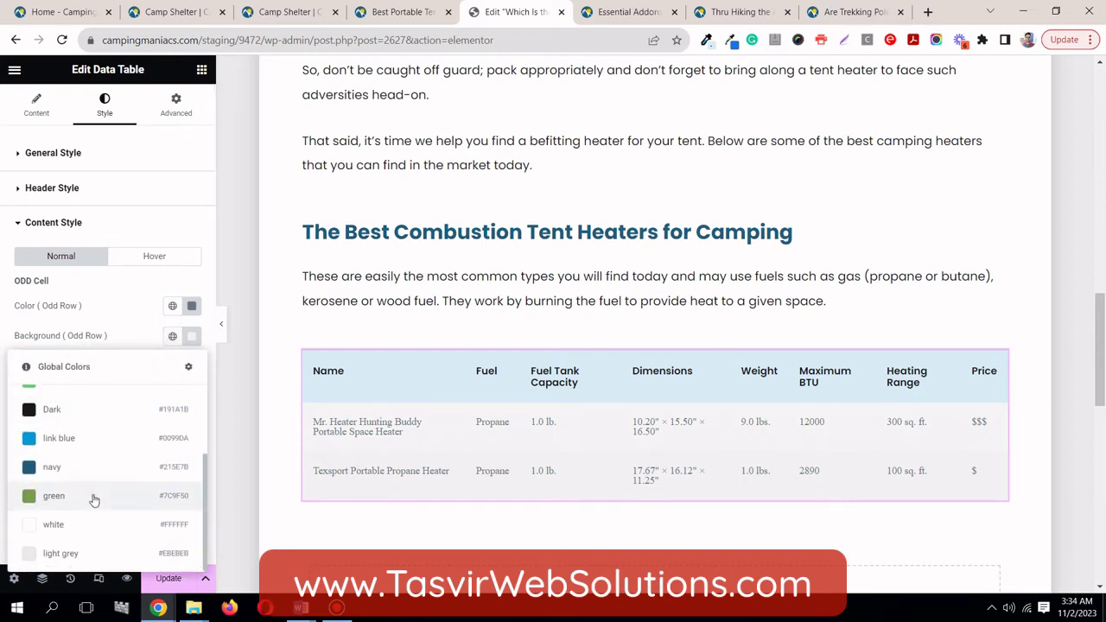
{"action": "left_click", "coordinate": [87, 526]}
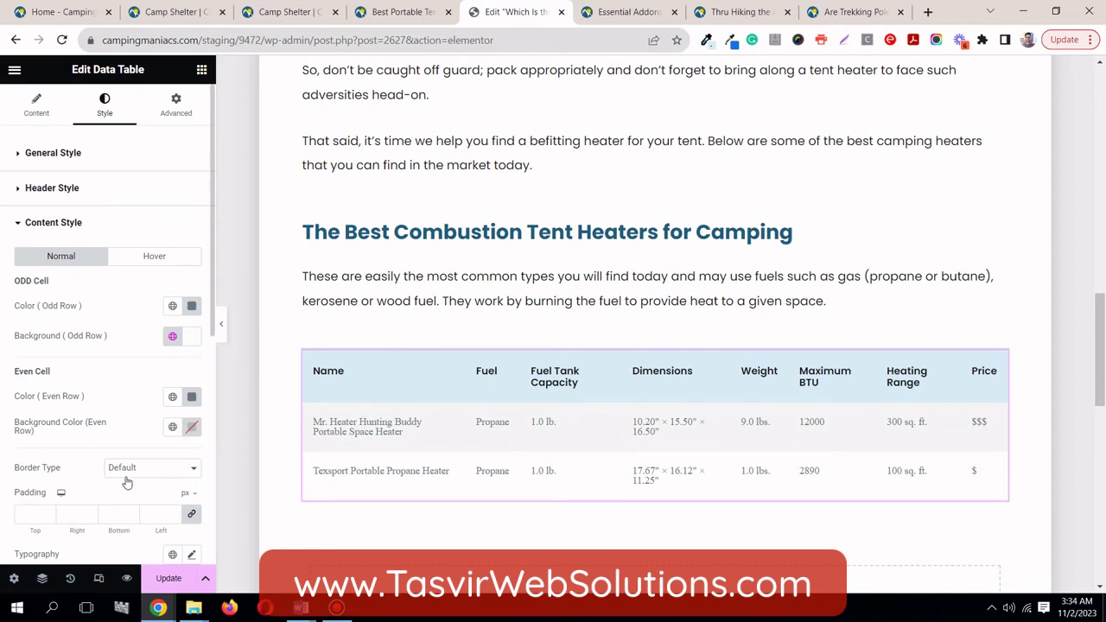
Step: Set the table's odd-row background to global light grey and its even-row background to global white
{"action": "left_click", "coordinate": [173, 336]}
{"action": "scroll", "coordinate": [137, 506], "scroll_direction": "down", "scroll_amount": 3}
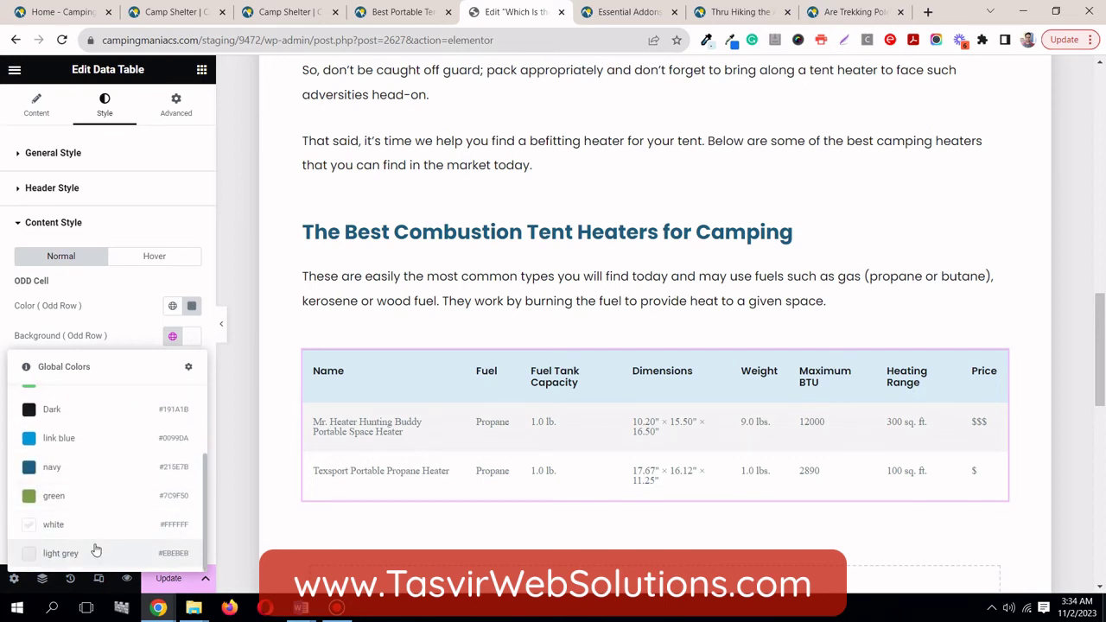
{"action": "left_click", "coordinate": [95, 548]}
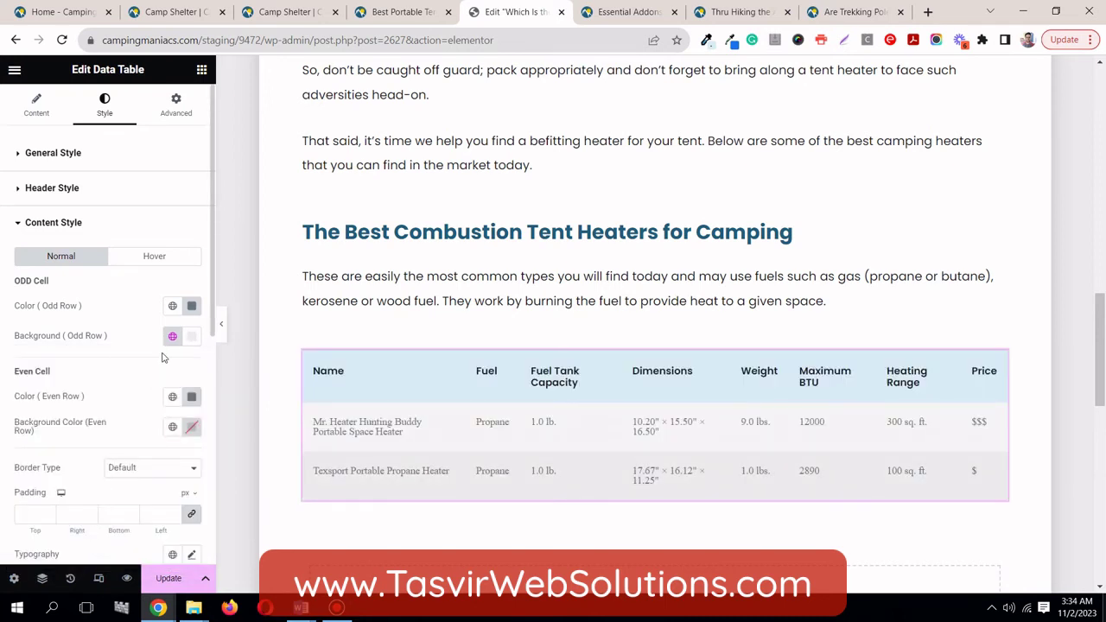
{"action": "left_click", "coordinate": [173, 428]}
{"action": "scroll", "coordinate": [129, 395], "scroll_direction": "down", "scroll_amount": 3}
{"action": "left_click", "coordinate": [95, 375]}
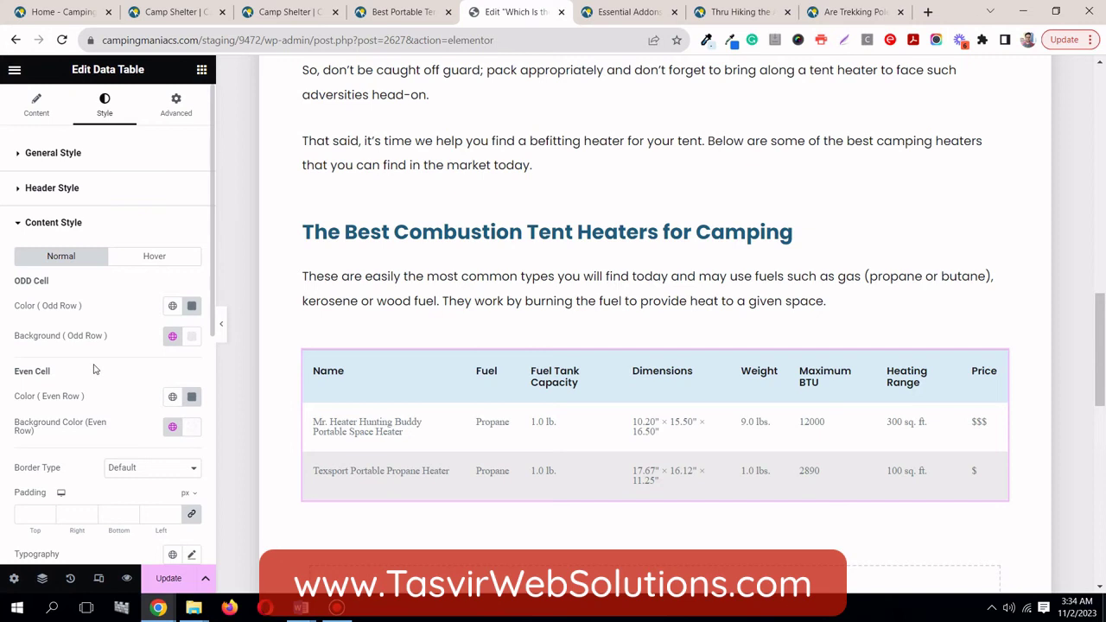
Step: Swap the row backgrounds, applying global white to the odd rows and global light grey to the even rows
{"action": "left_click", "coordinate": [172, 336]}
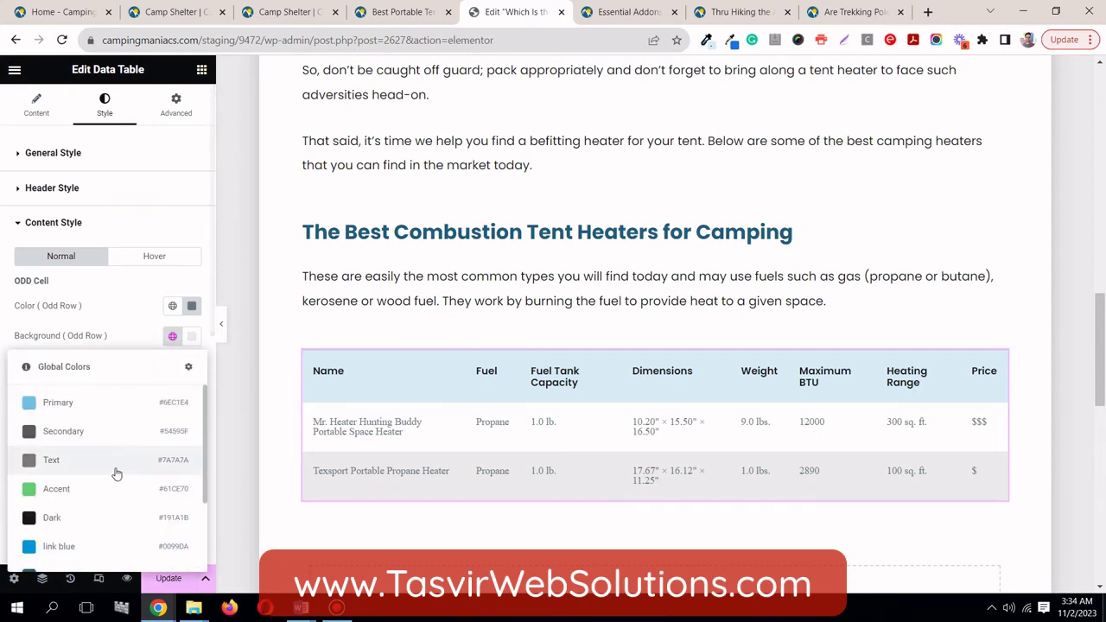
{"action": "scroll", "coordinate": [108, 484], "scroll_direction": "down", "scroll_amount": 4}
{"action": "left_click", "coordinate": [98, 524]}
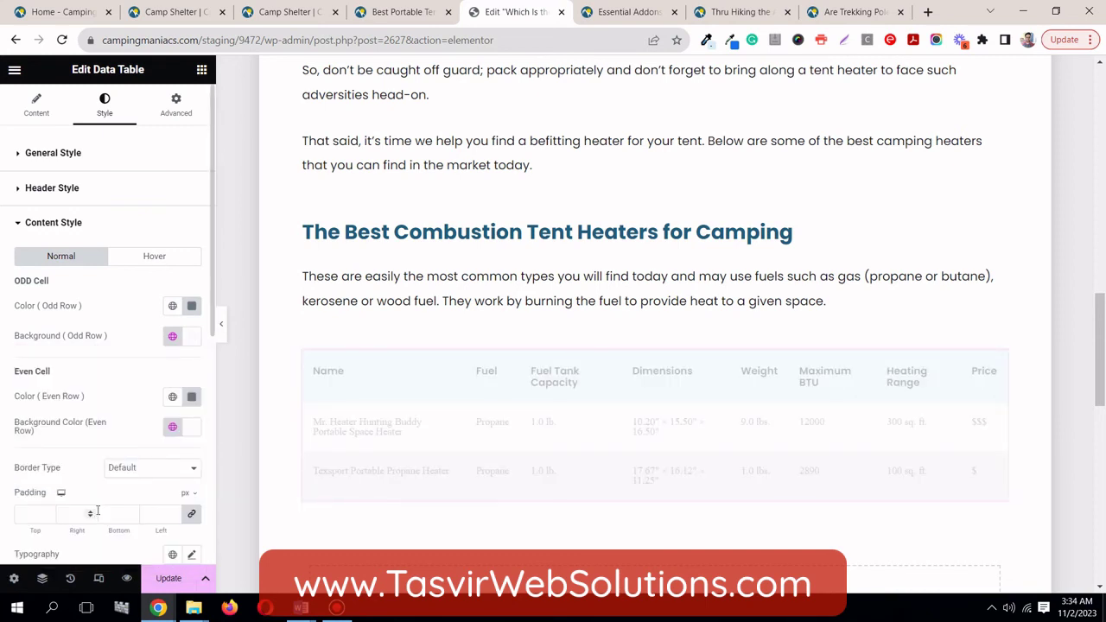
{"action": "left_click", "coordinate": [172, 427]}
{"action": "scroll", "coordinate": [124, 377], "scroll_direction": "down", "scroll_amount": 4}
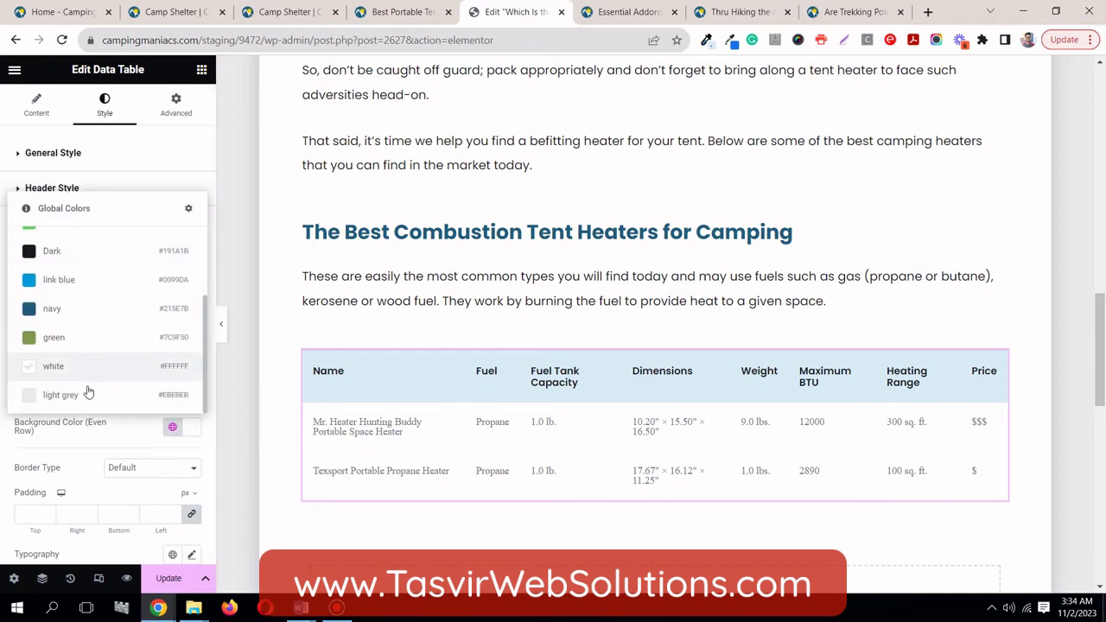
{"action": "left_click", "coordinate": [89, 395]}
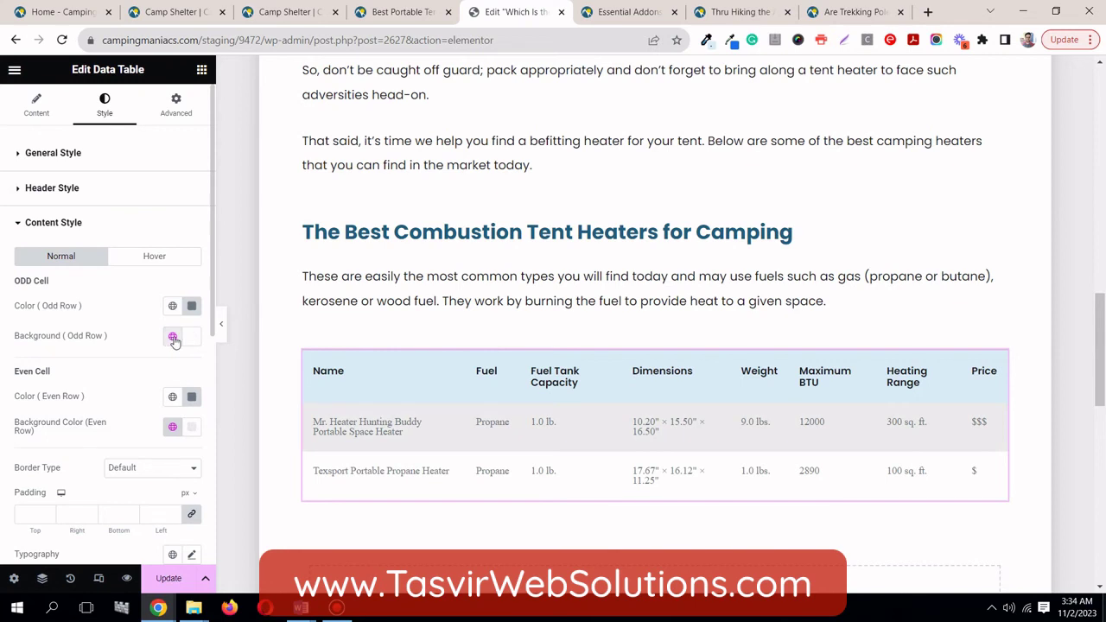
Step: Return the even-row background to global white and the odd-row background to global light grey
{"action": "left_click", "coordinate": [173, 430]}
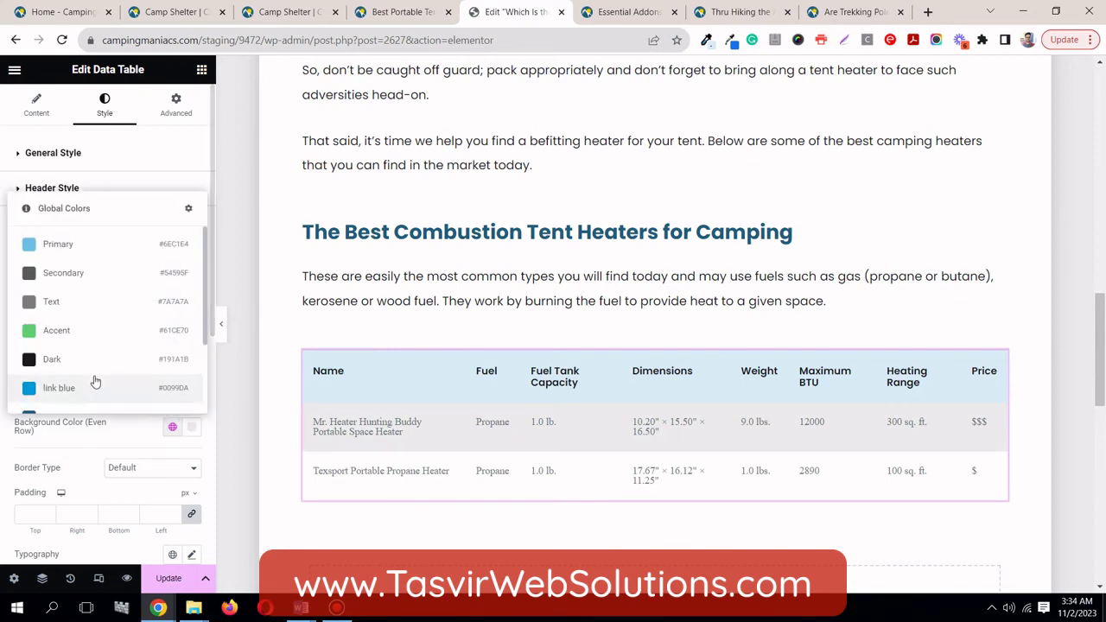
{"action": "scroll", "coordinate": [92, 383], "scroll_direction": "down", "scroll_amount": 1}
{"action": "left_click", "coordinate": [87, 370]}
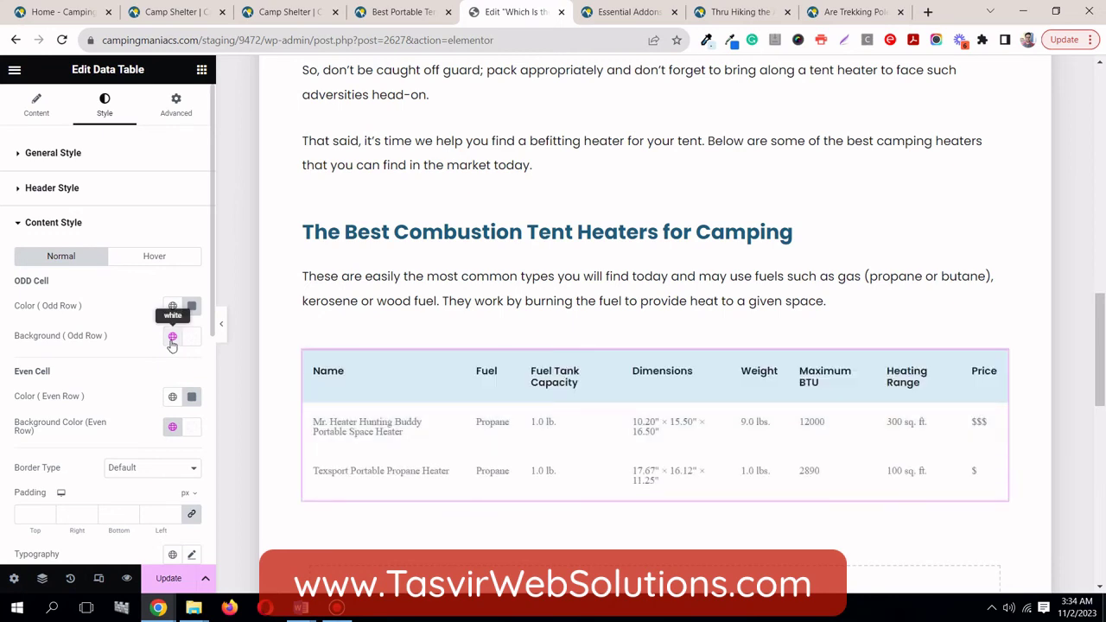
{"action": "left_click", "coordinate": [172, 336]}
{"action": "scroll", "coordinate": [91, 501], "scroll_direction": "down", "scroll_amount": 2}
{"action": "left_click", "coordinate": [81, 552]}
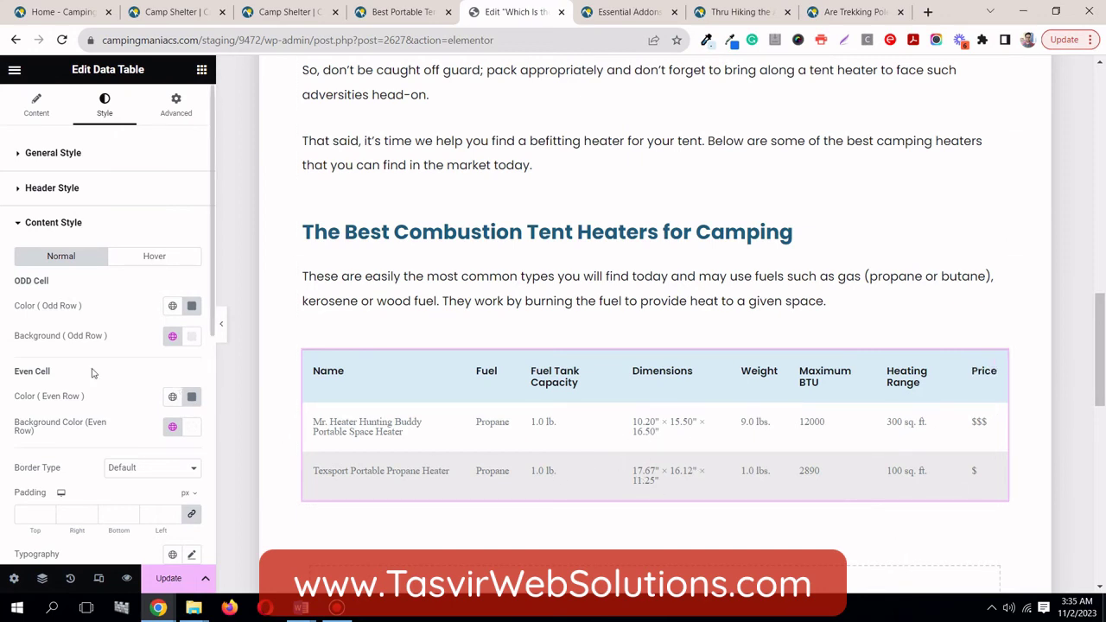
Step: Apply a global font preset to the typography of the table's content rows
{"action": "scroll", "coordinate": [76, 371], "scroll_direction": "down", "scroll_amount": 4}
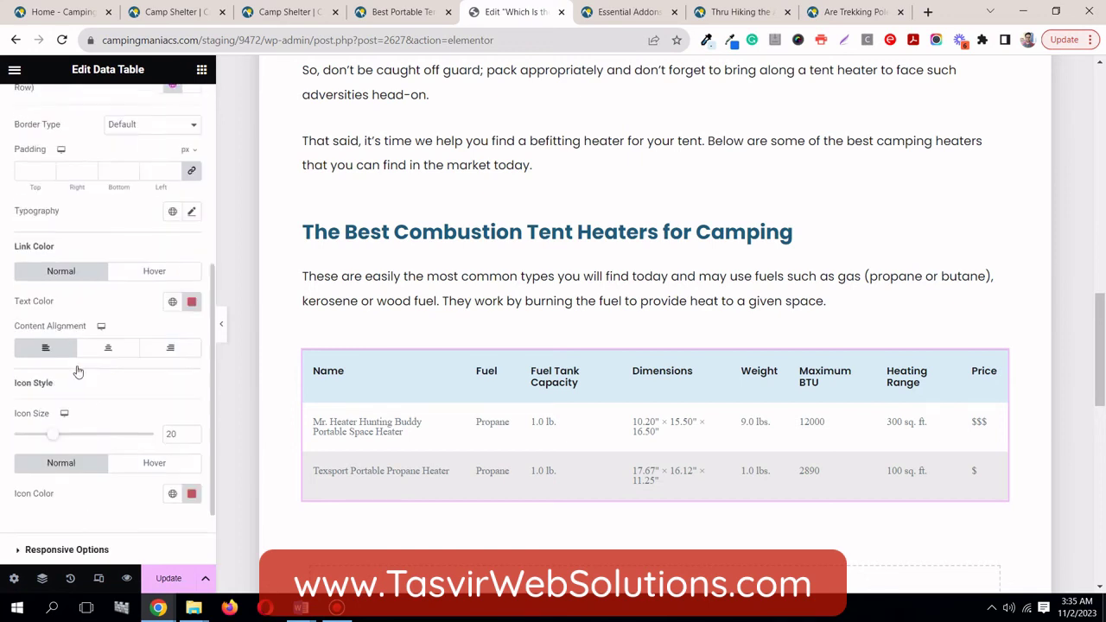
{"action": "scroll", "coordinate": [76, 369], "scroll_direction": "up", "scroll_amount": 1}
{"action": "scroll", "coordinate": [76, 364], "scroll_direction": "up", "scroll_amount": 1}
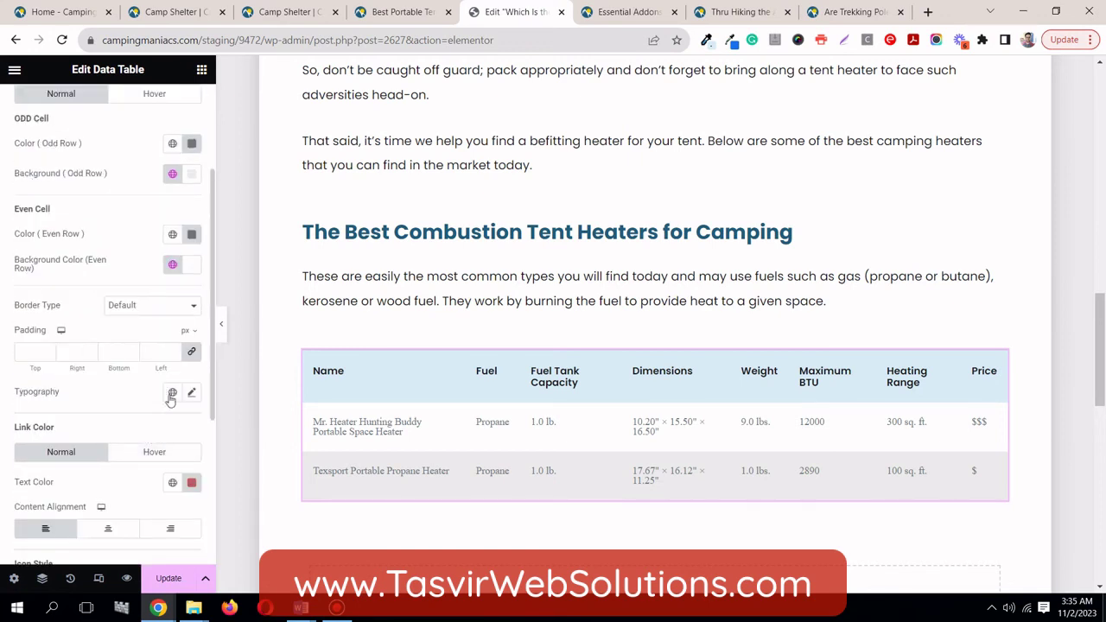
{"action": "left_click", "coordinate": [173, 392]}
{"action": "scroll", "coordinate": [125, 353], "scroll_direction": "down", "scroll_amount": 3}
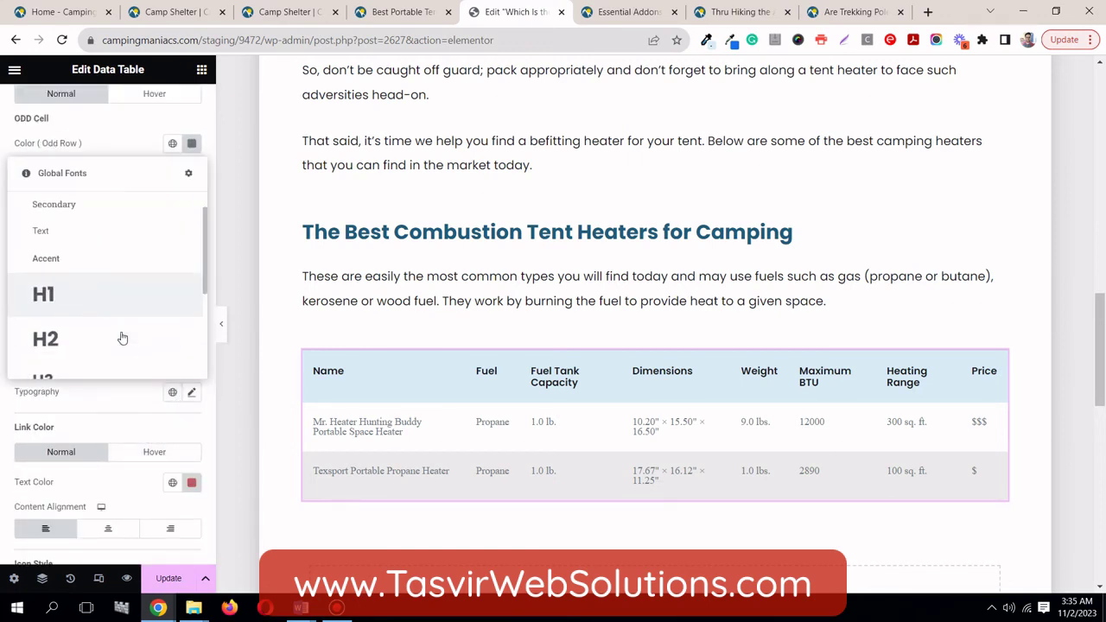
{"action": "scroll", "coordinate": [121, 361], "scroll_direction": "up", "scroll_amount": 1}
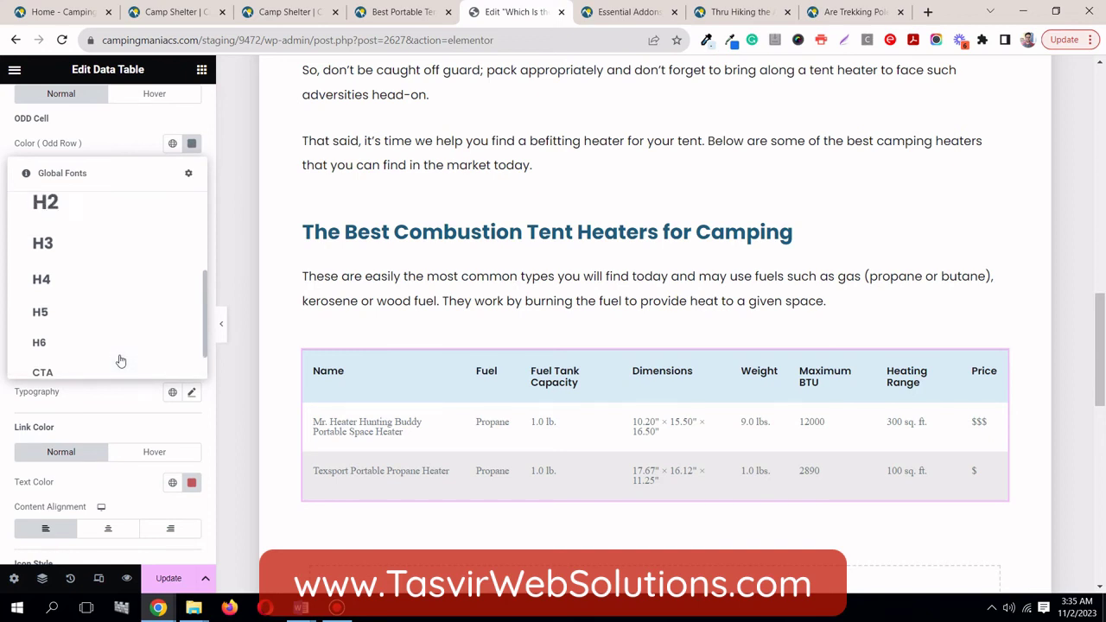
{"action": "scroll", "coordinate": [121, 361], "scroll_direction": "up", "scroll_amount": 3}
{"action": "scroll", "coordinate": [121, 361], "scroll_direction": "down", "scroll_amount": 4}
{"action": "left_click", "coordinate": [120, 362]}
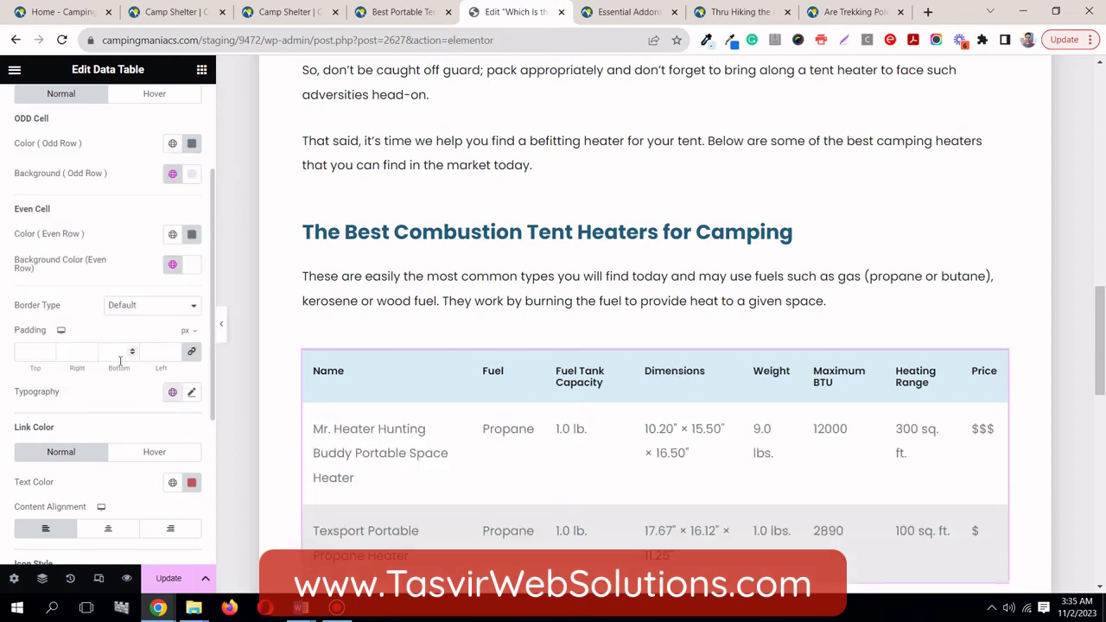
Step: Reduce the table content's font size to 14 px and save the updated post
{"action": "left_click", "coordinate": [191, 393]}
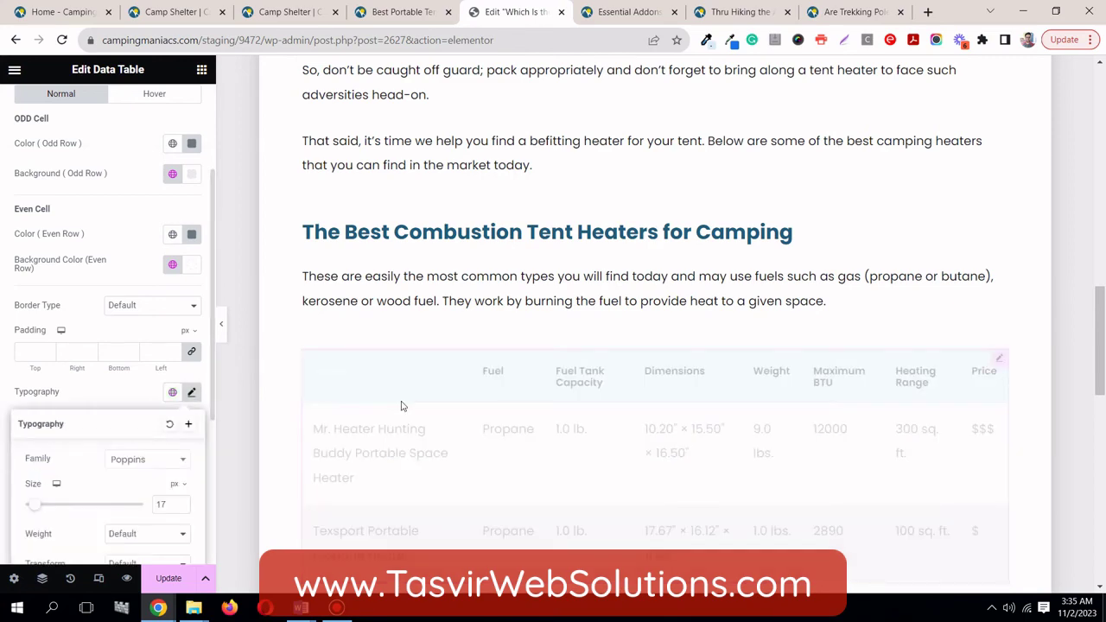
{"action": "scroll", "coordinate": [389, 406], "scroll_direction": "down", "scroll_amount": 2}
{"action": "scroll", "coordinate": [354, 432], "scroll_direction": "up", "scroll_amount": 1}
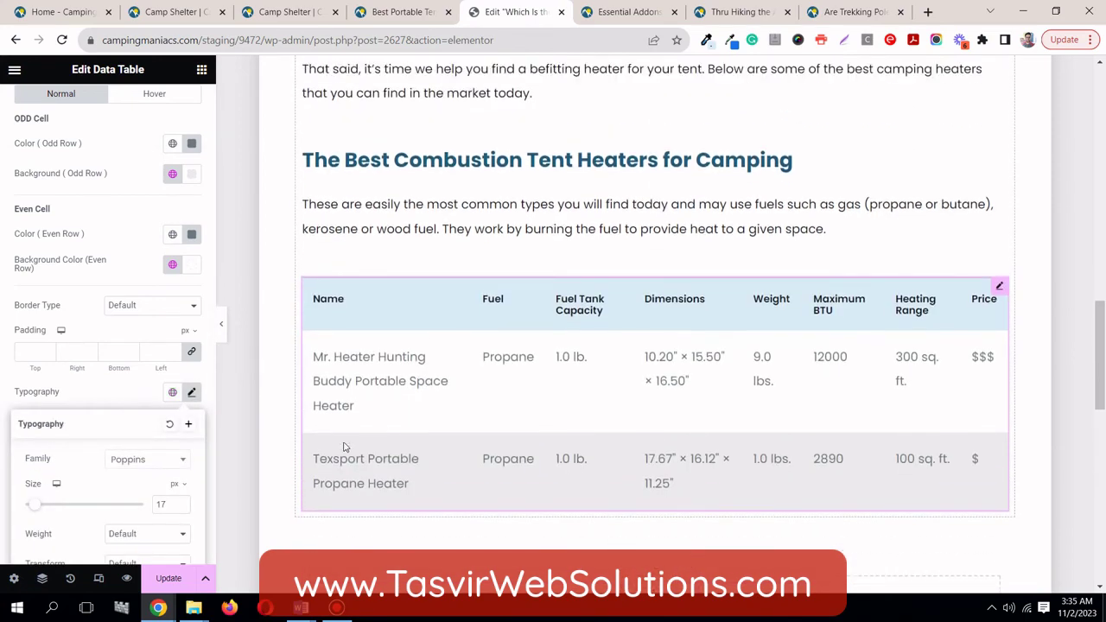
{"action": "left_click", "coordinate": [185, 510]}
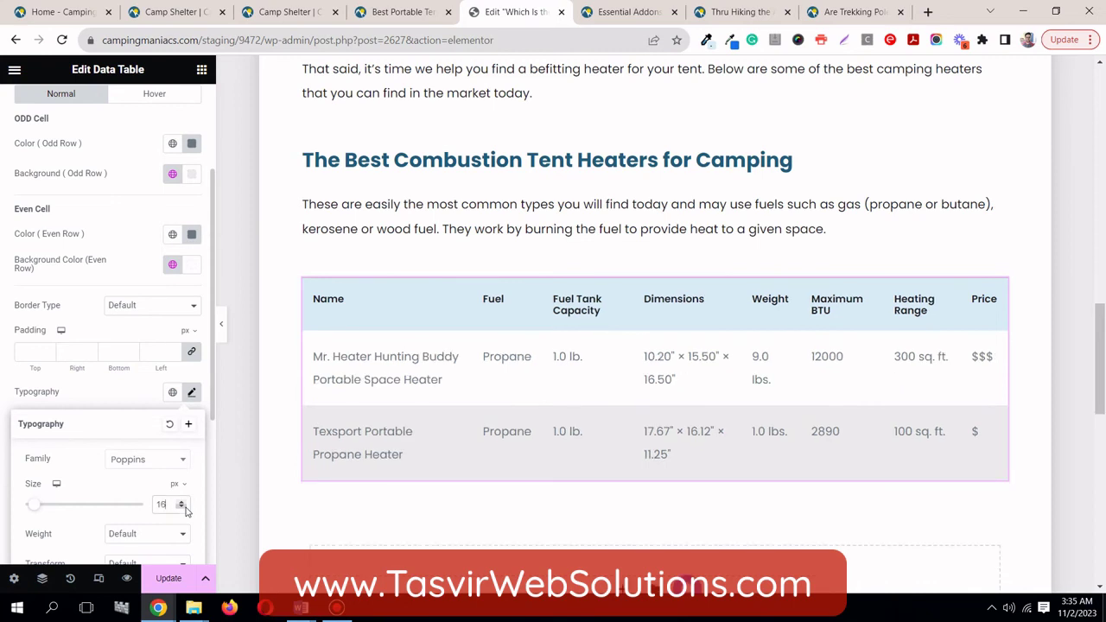
{"action": "left_click", "coordinate": [185, 510]}
{"action": "left_click", "coordinate": [185, 510]}
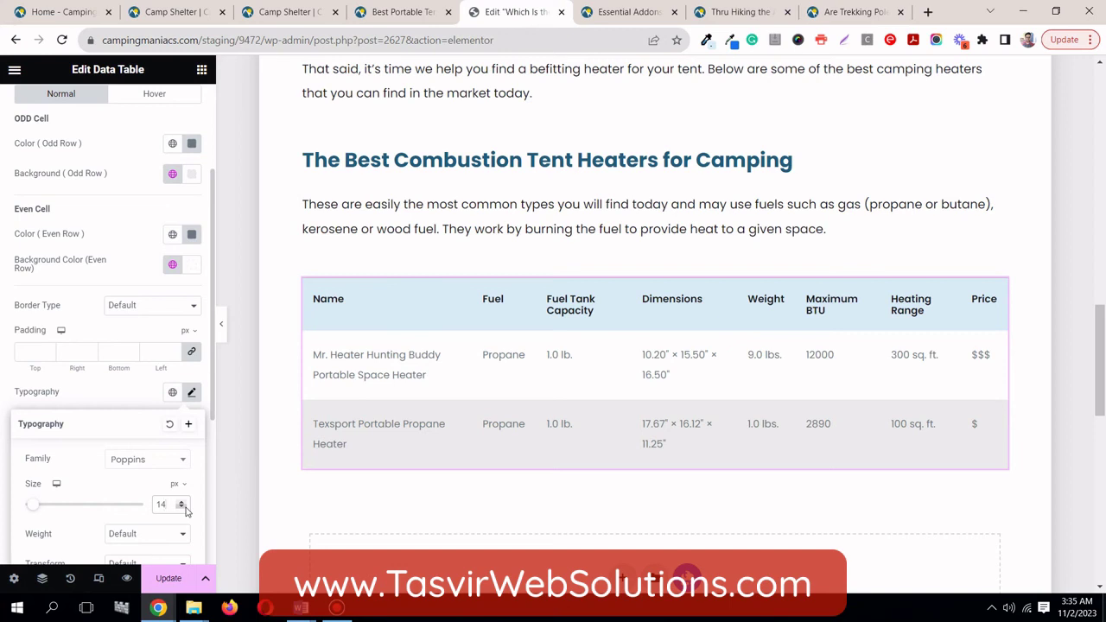
{"action": "left_click", "coordinate": [185, 510]}
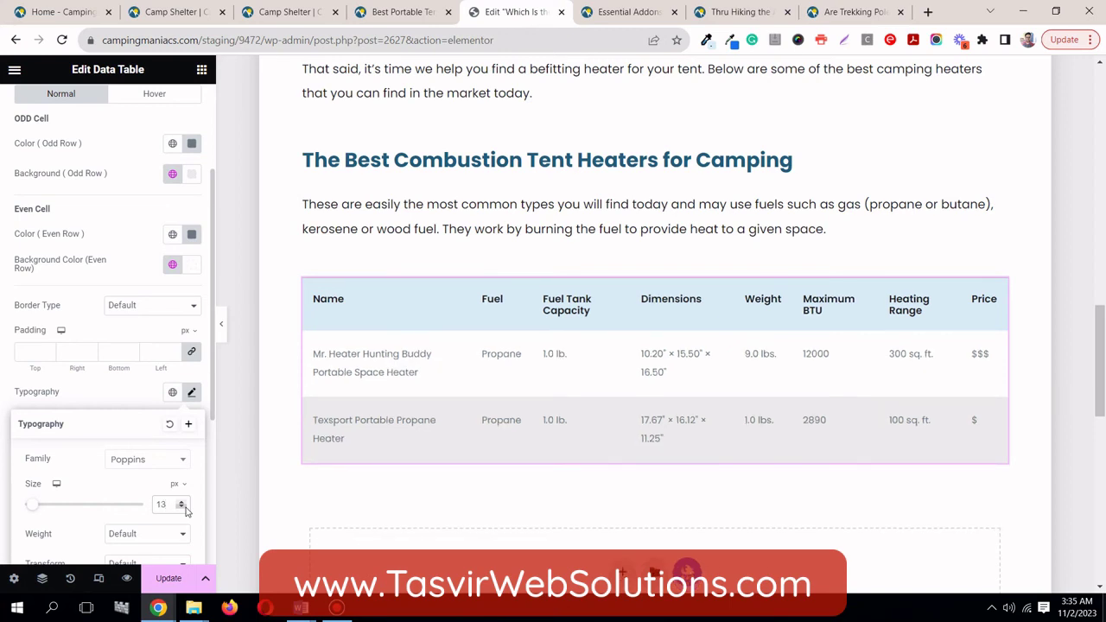
{"action": "left_click", "coordinate": [185, 510]}
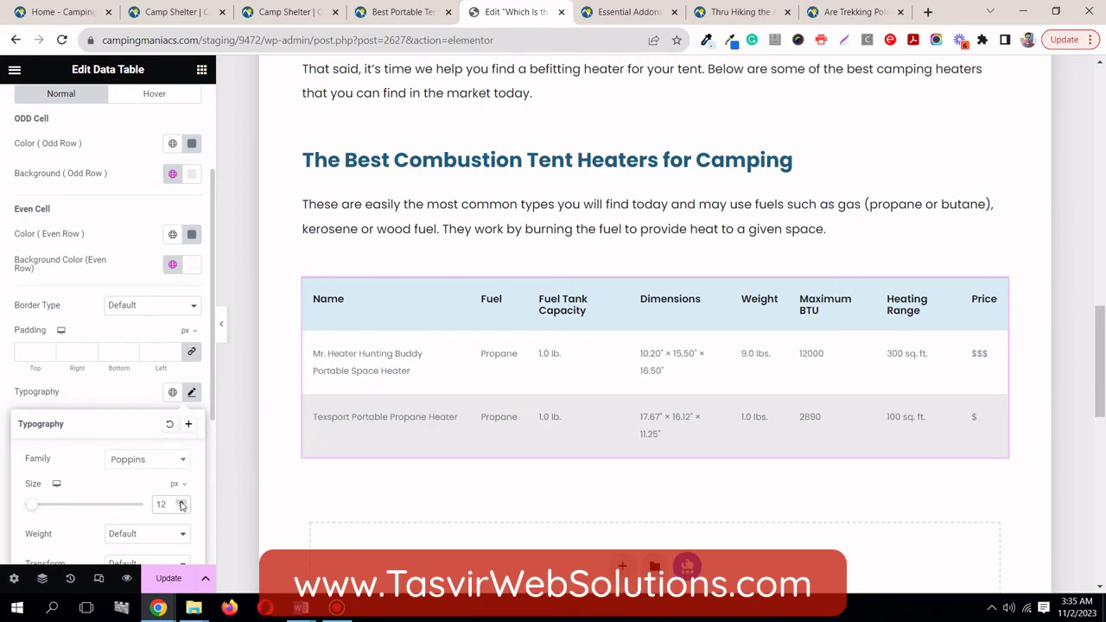
{"action": "left_click", "coordinate": [182, 502]}
{"action": "left_click", "coordinate": [181, 502]}
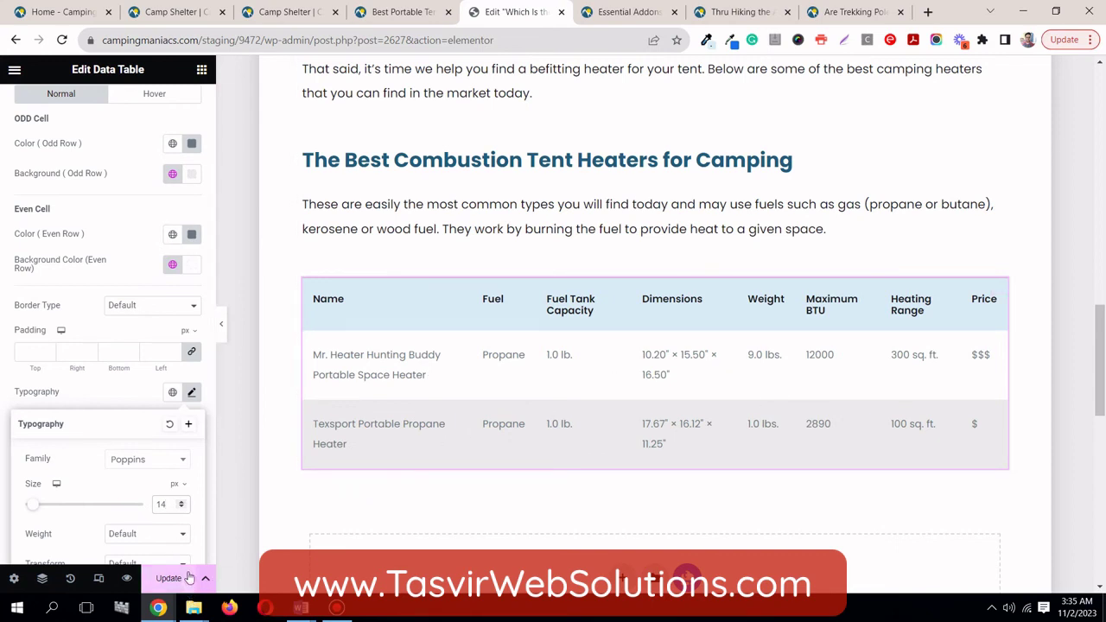
{"action": "left_click", "coordinate": [192, 393]}
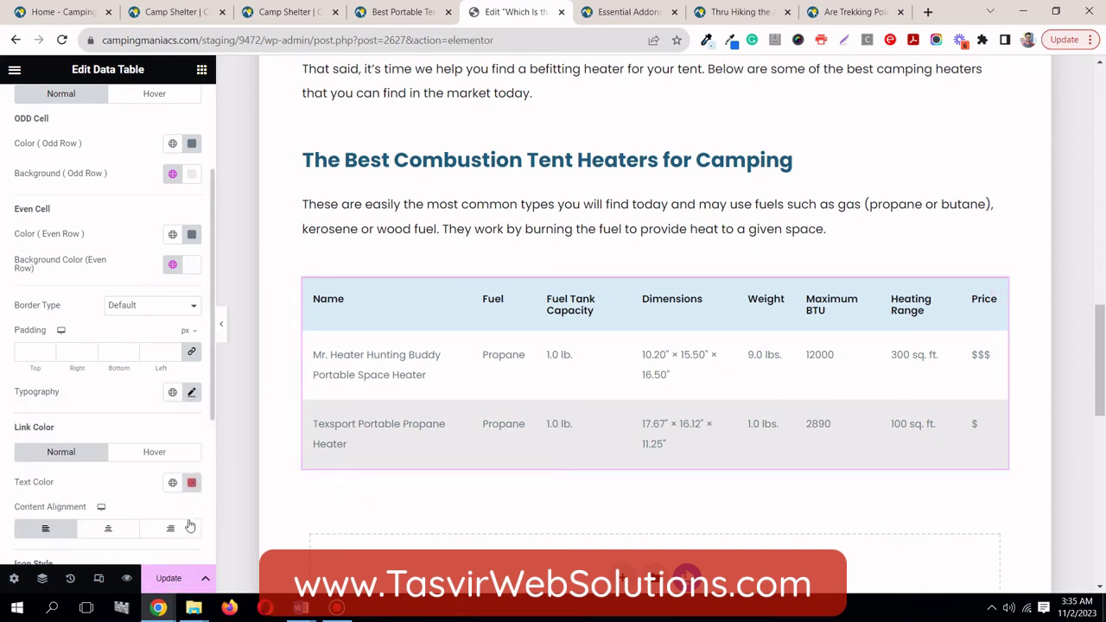
{"action": "left_click", "coordinate": [172, 580]}
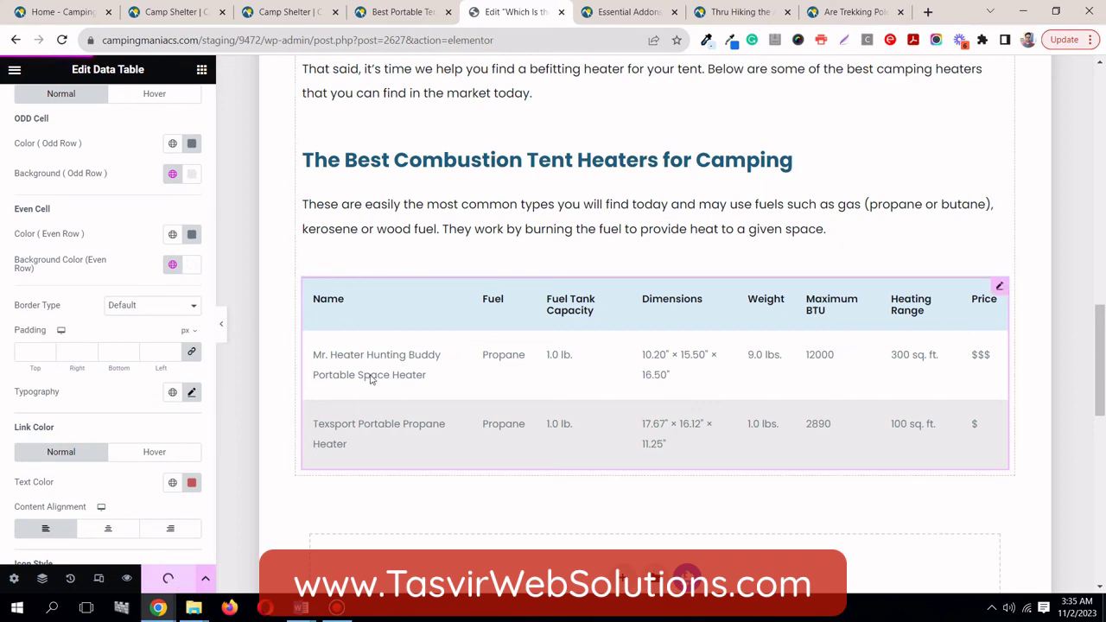
Step: Preview the post in responsive Tablet Portrait mode and examine how the heater table fits the page width
{"action": "left_click", "coordinate": [99, 578]}
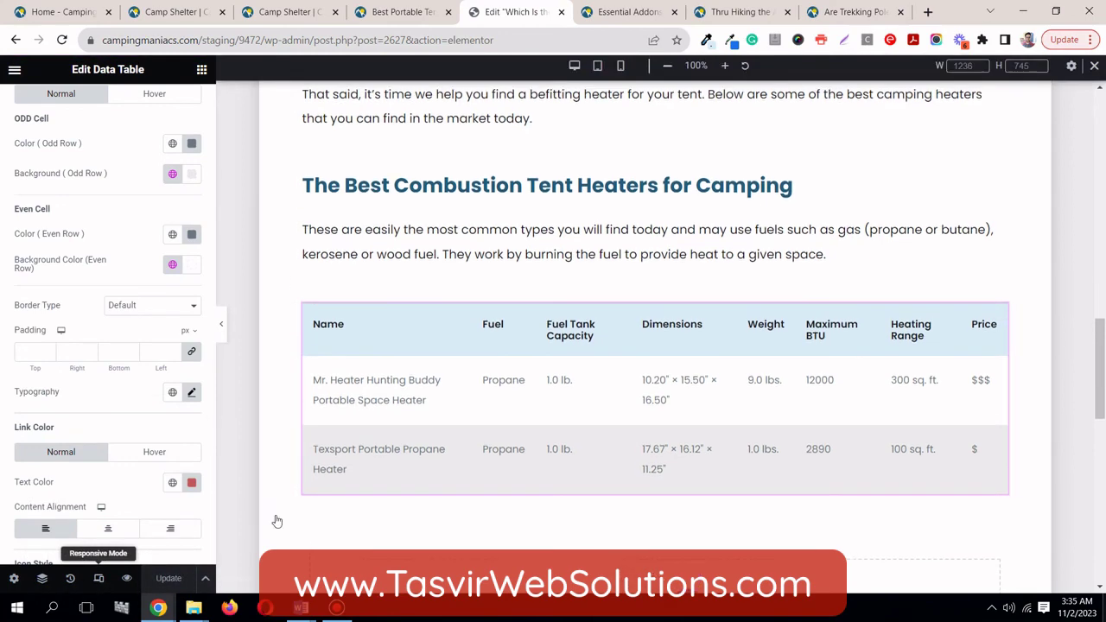
{"action": "left_click", "coordinate": [598, 65]}
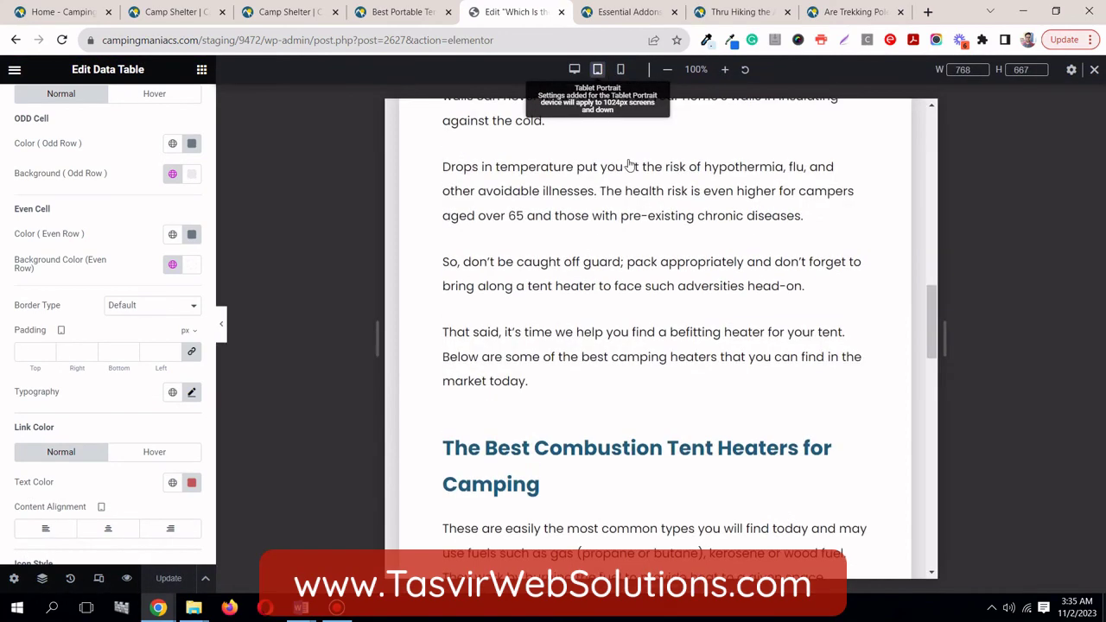
{"action": "scroll", "coordinate": [684, 286], "scroll_direction": "down", "scroll_amount": 4}
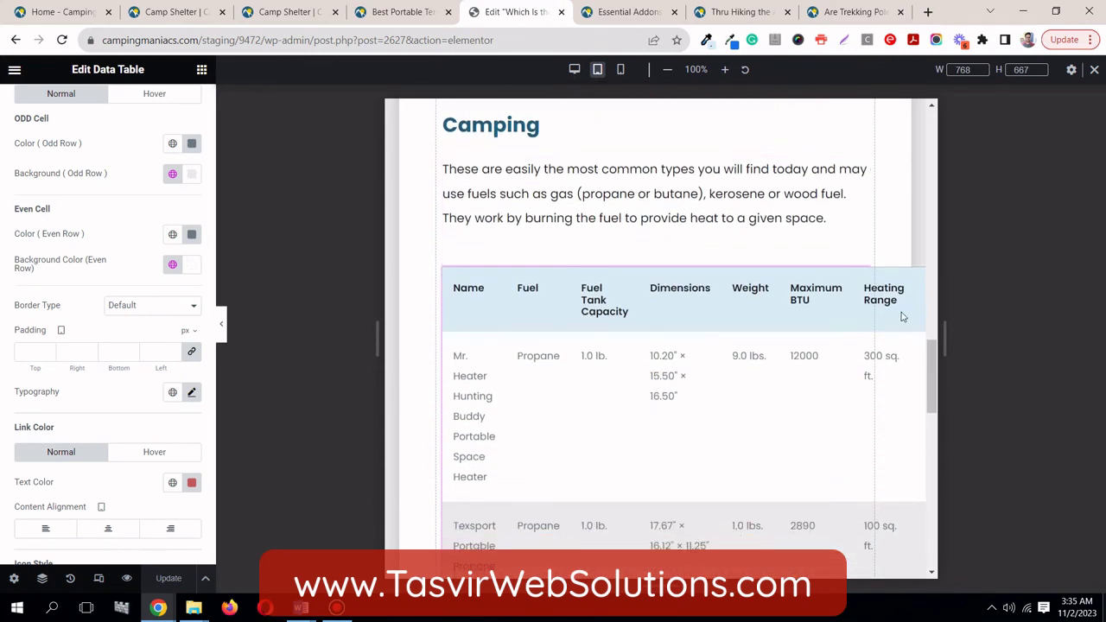
{"action": "scroll", "coordinate": [901, 317], "scroll_direction": "down", "scroll_amount": 2}
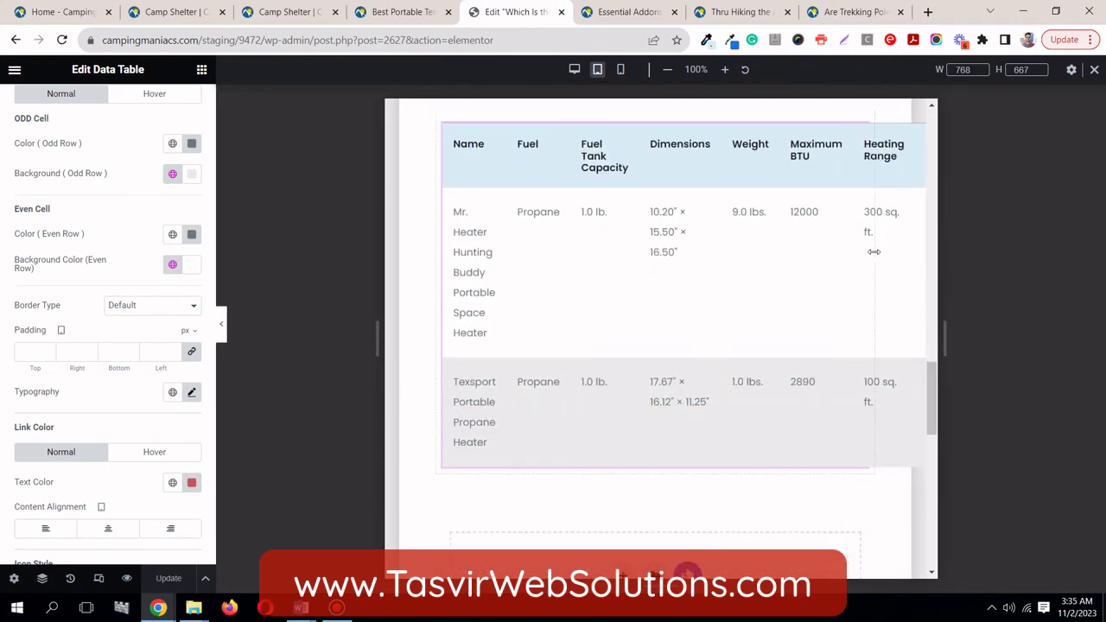
Step: Preview the post in mobile portrait mode and examine how the heater table scrolls sideways on the narrow screen
{"action": "scroll", "coordinate": [874, 252], "scroll_direction": "up", "scroll_amount": 1}
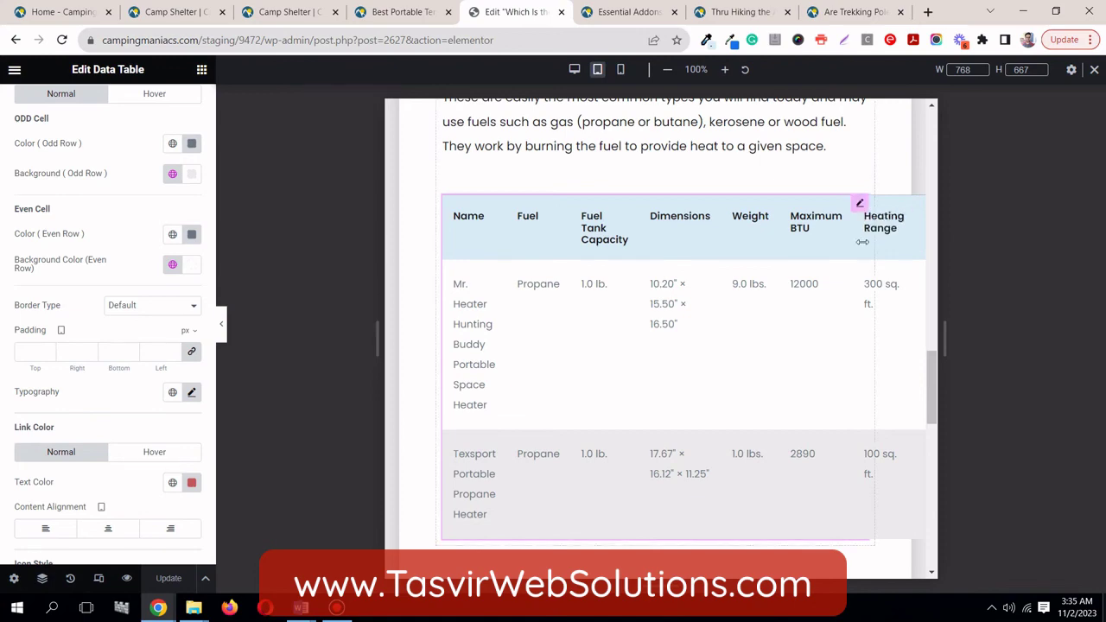
{"action": "left_click", "coordinate": [621, 71]}
{"action": "scroll", "coordinate": [640, 346], "scroll_direction": "down", "scroll_amount": 5}
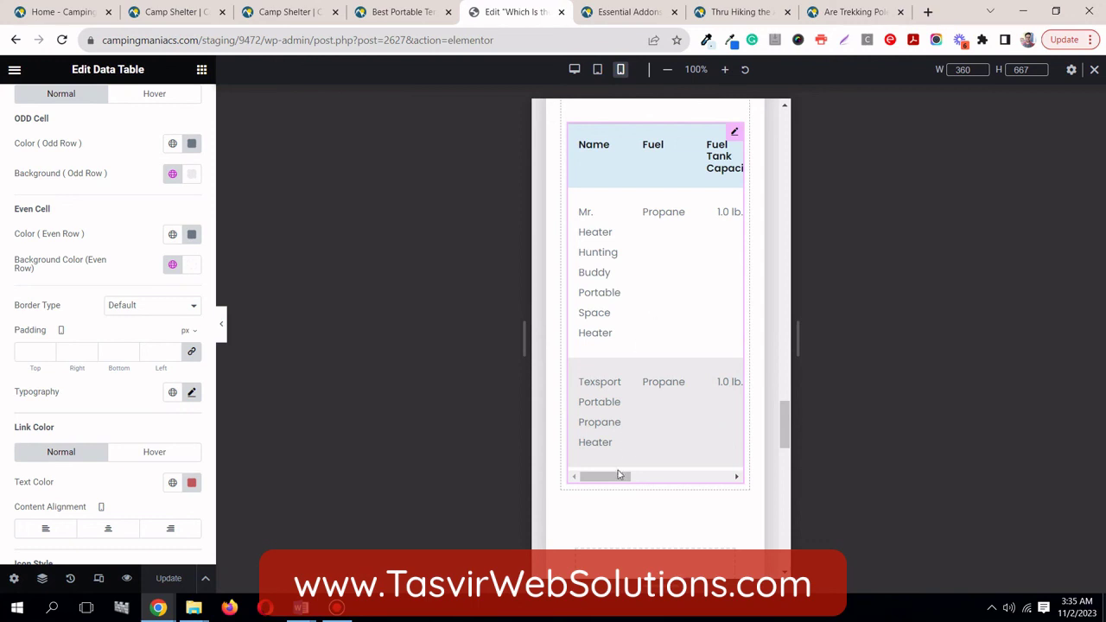
{"action": "mouse_move", "coordinate": [617, 480]}
{"action": "left_mouse_down"}
{"action": "mouse_move", "coordinate": [722, 484]}
{"action": "mouse_move", "coordinate": [605, 481]}
{"action": "mouse_move", "coordinate": [737, 480]}
{"action": "mouse_move", "coordinate": [610, 481]}
{"action": "left_mouse_up"}
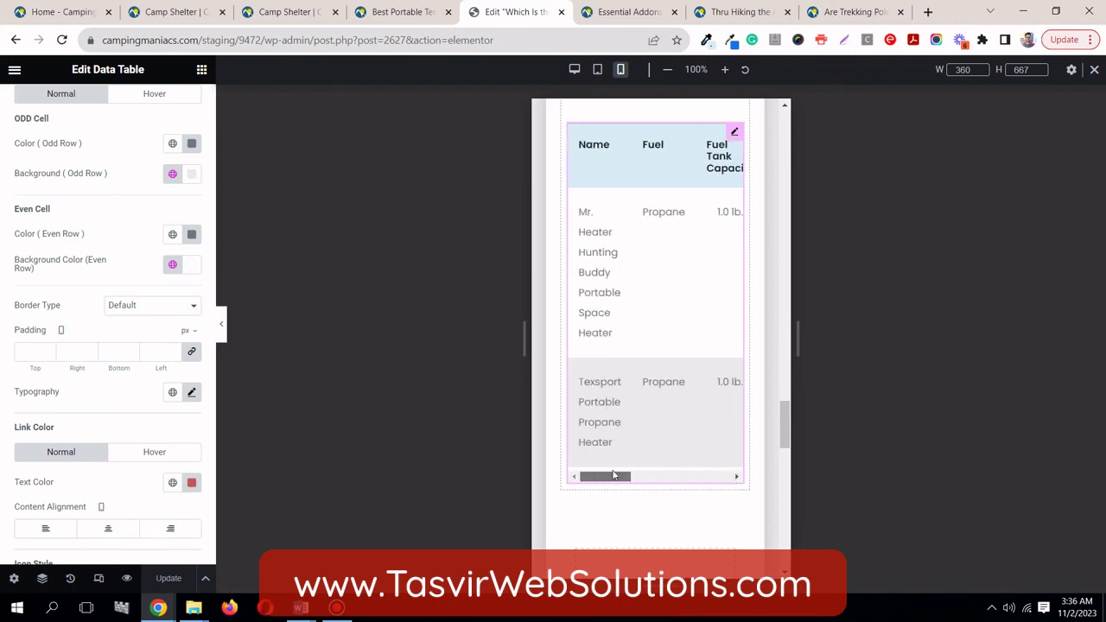
Step: Return the preview to desktop mode and show the heater table's content settings with its header column items
{"action": "left_click", "coordinate": [573, 70]}
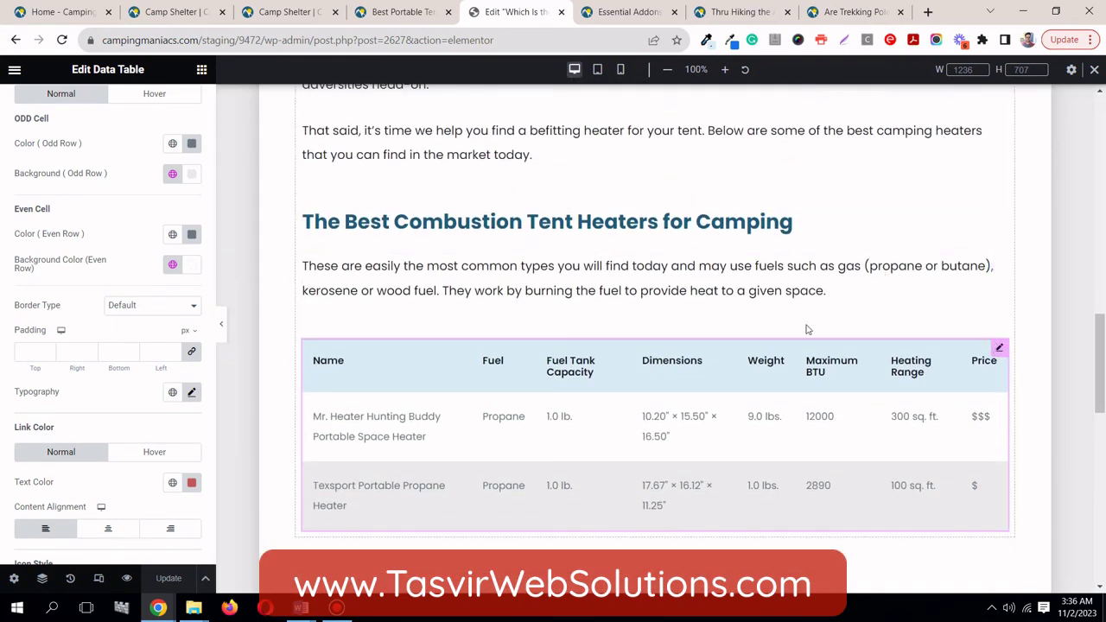
{"action": "scroll", "coordinate": [13, 339], "scroll_direction": "down", "scroll_amount": 2}
{"action": "scroll", "coordinate": [13, 340], "scroll_direction": "up", "scroll_amount": 5}
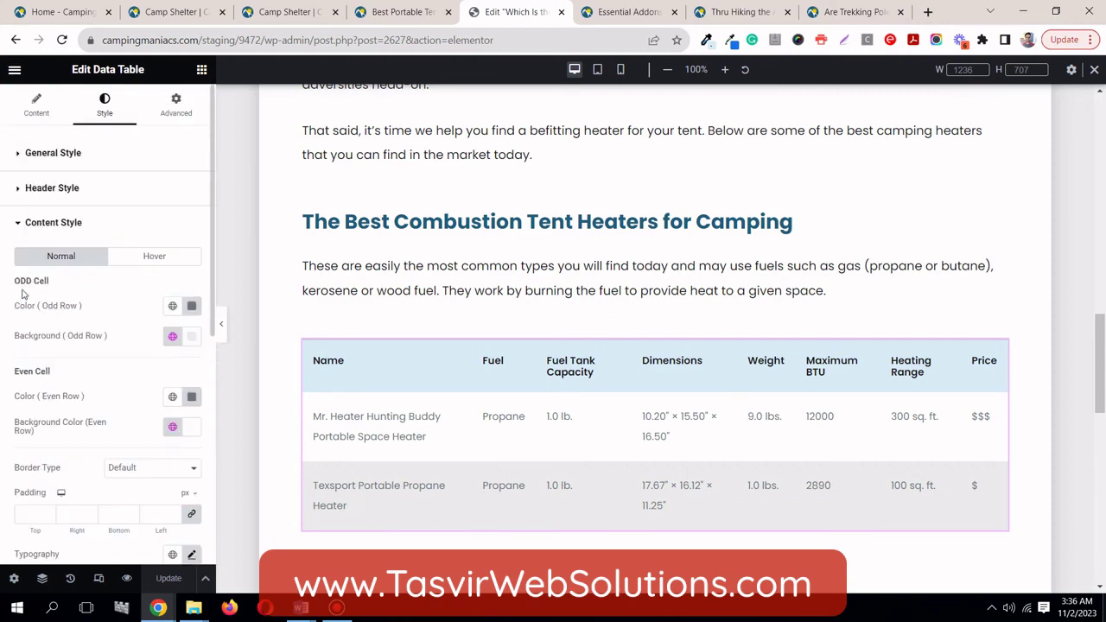
{"action": "left_click", "coordinate": [53, 120]}
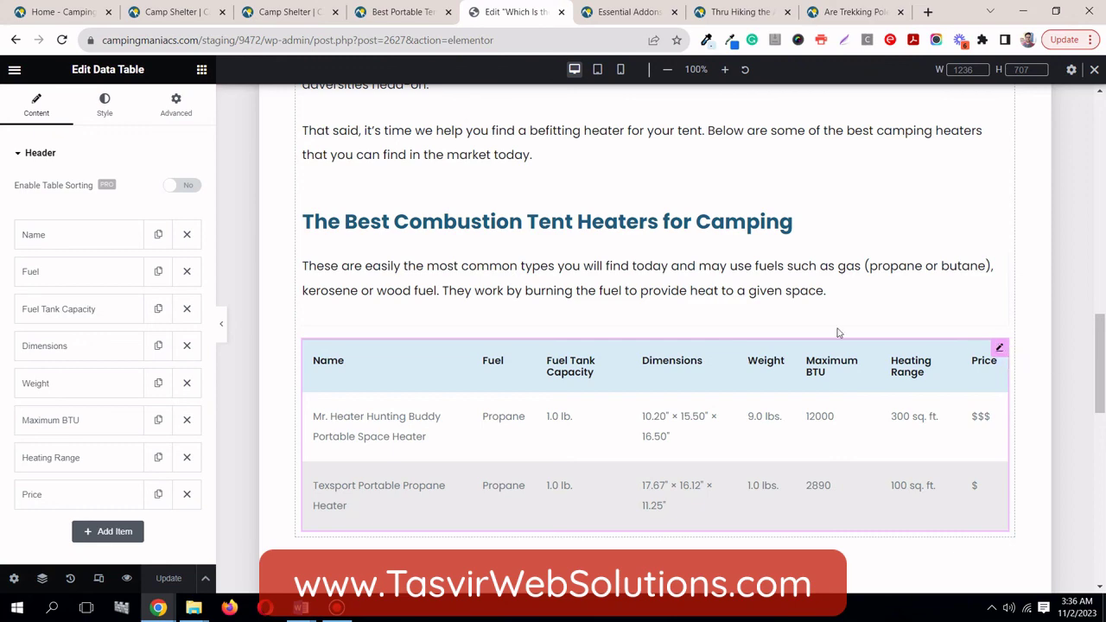
{"action": "left_click", "coordinate": [339, 611]}
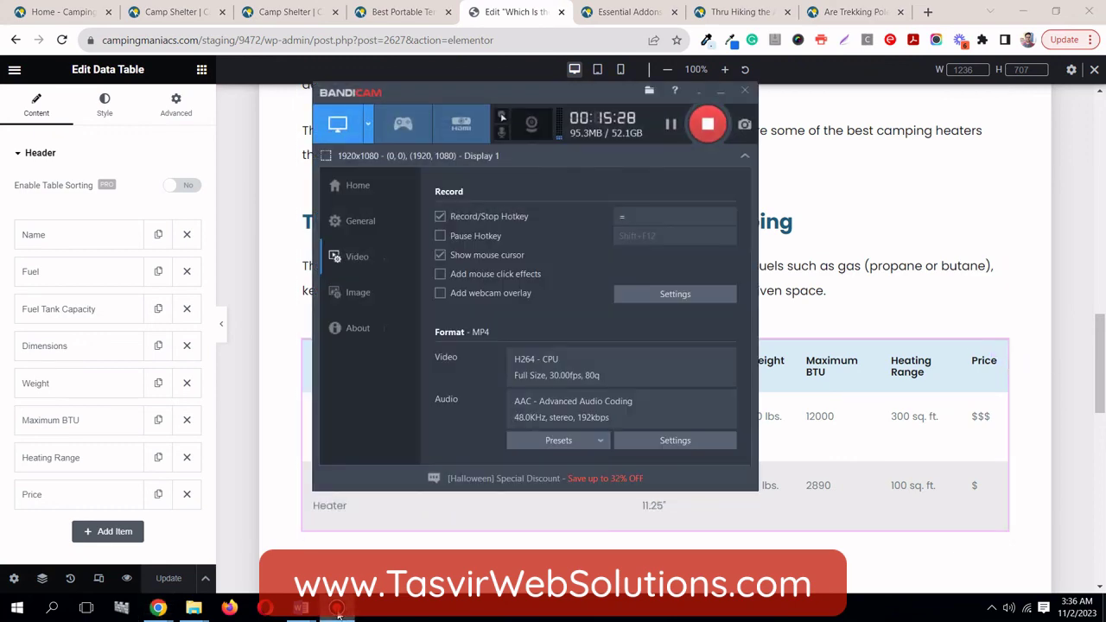
{"action": "left_click", "coordinate": [339, 610]}
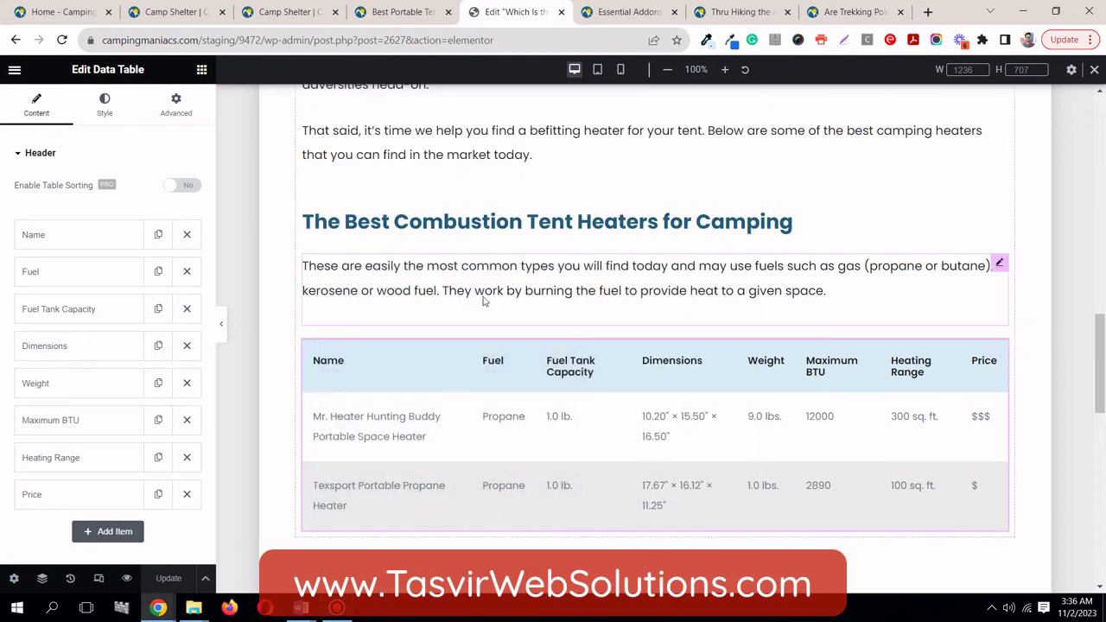